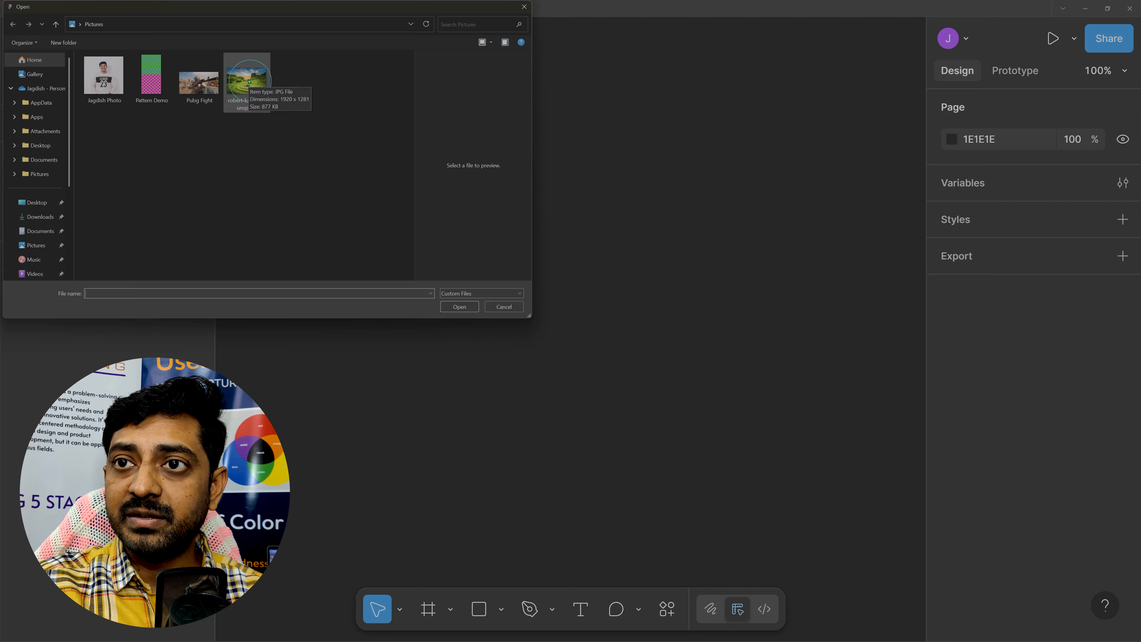
# Step: Import the landscape photo from the Pictures folder, place it at its original size on Page 2 and shift it slightly
pyautogui.click(249, 81)
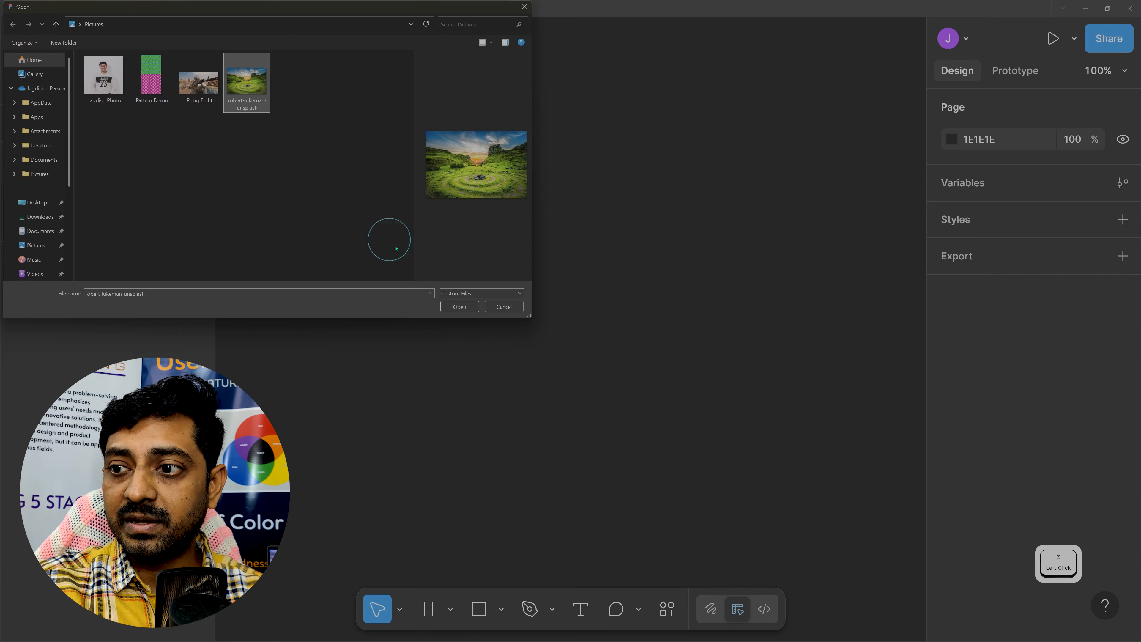
pyautogui.click(453, 311)
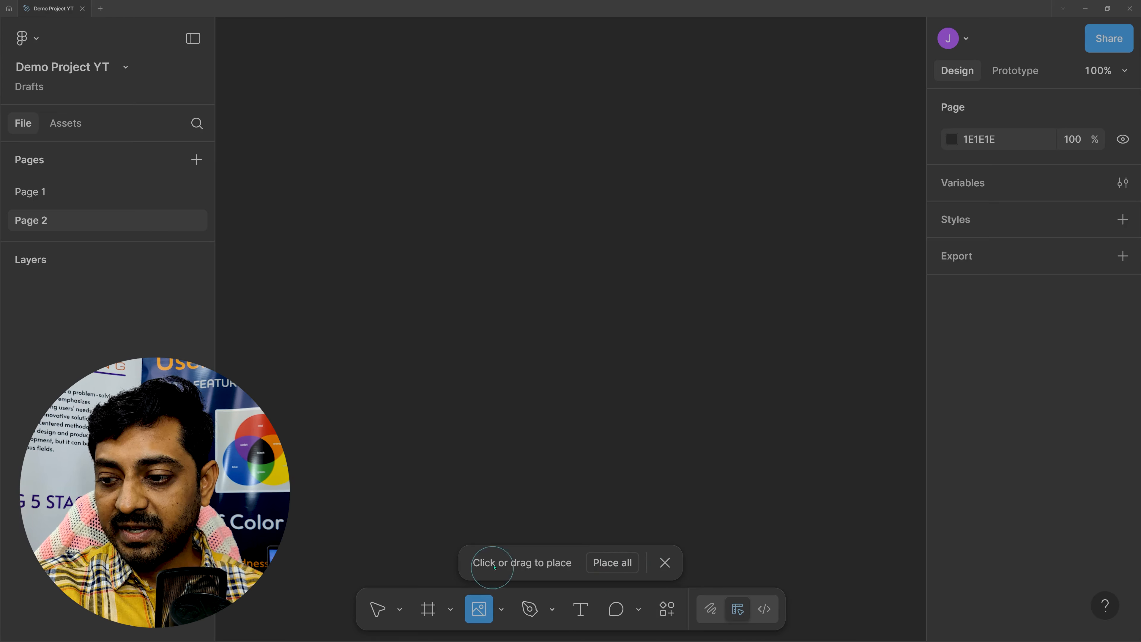
pyautogui.click(350, 108)
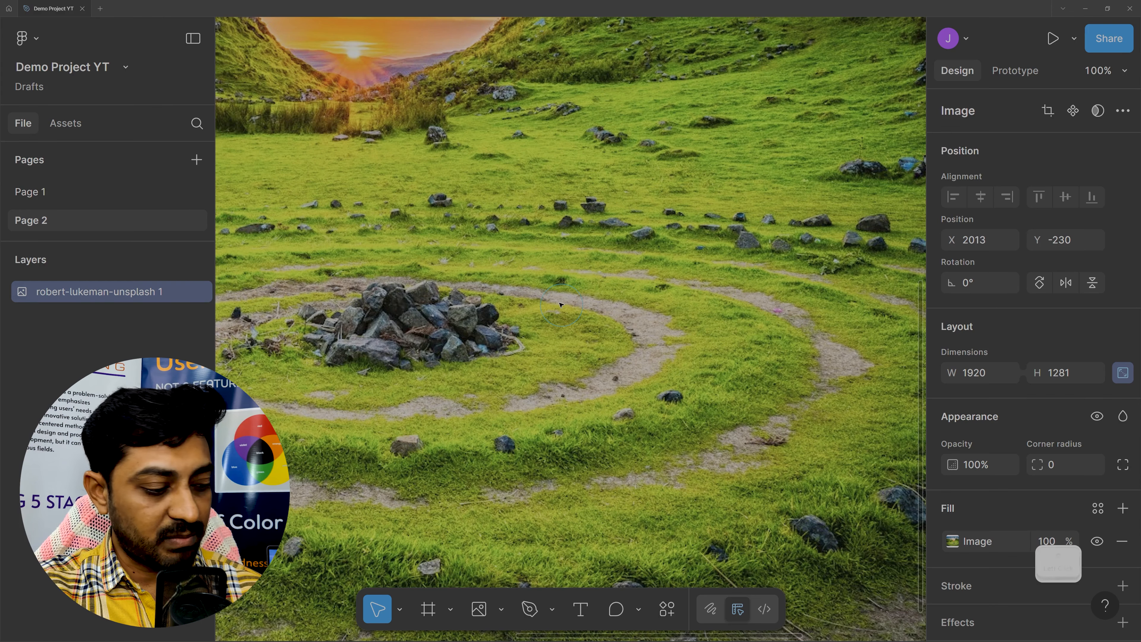
pyautogui.scroll(-3, 558, 278)
pyautogui.scroll(-5, 559, 278)
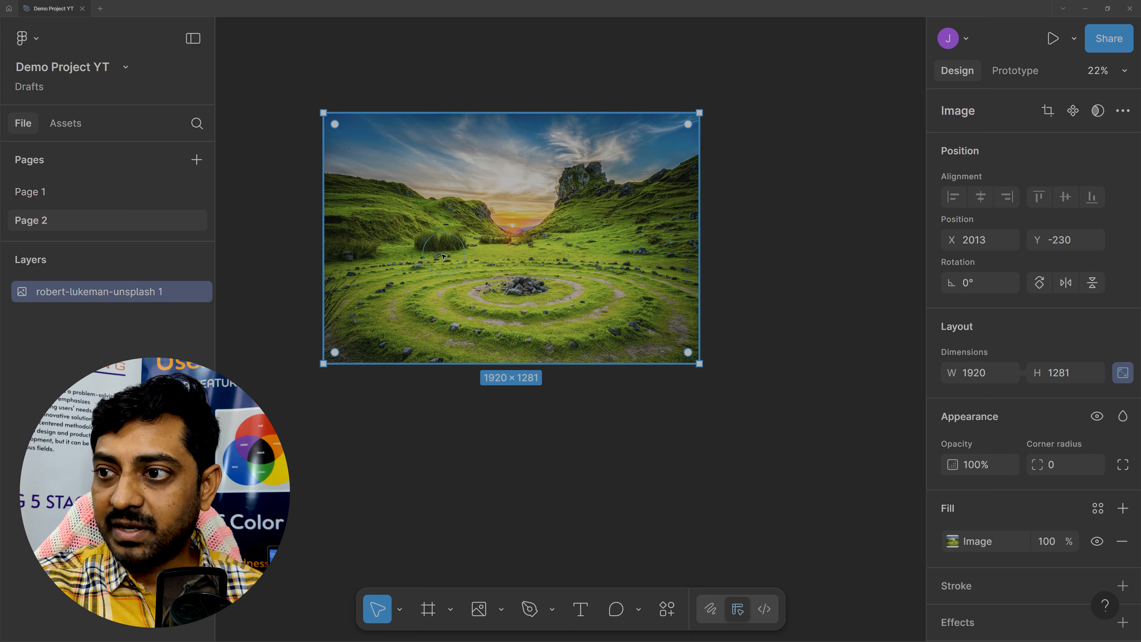
pyautogui.moveTo(490, 201); pyautogui.dragTo(499, 224)
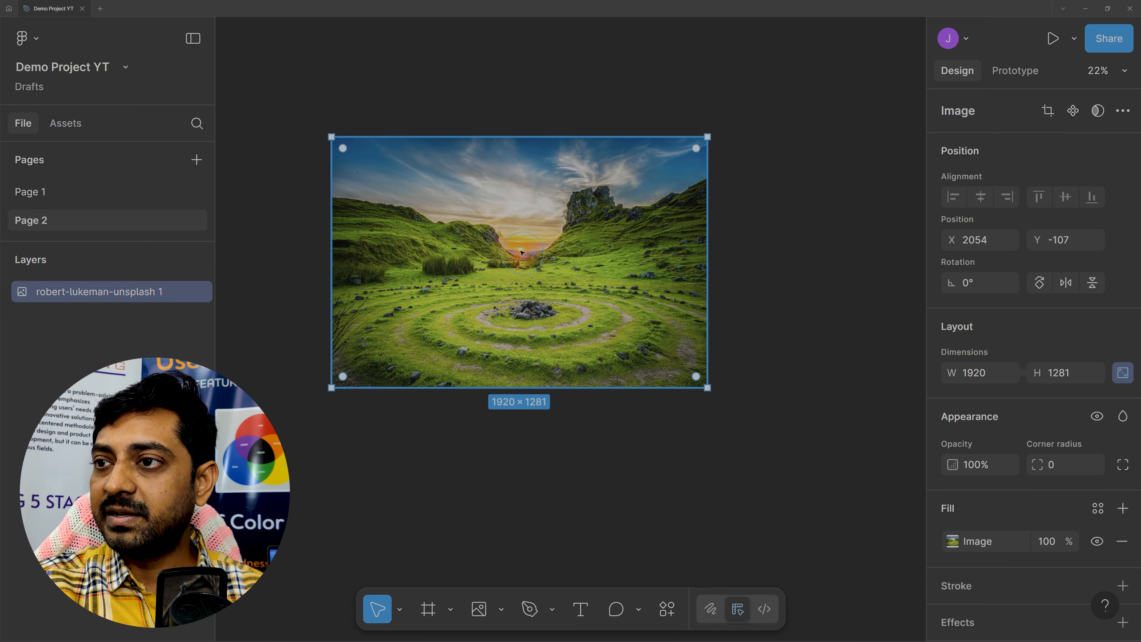
# Step: Delete the full-size landscape image and reset the canvas zoom to 100%
pyautogui.press('Delete')
pyautogui.hotkey('shift', '0')
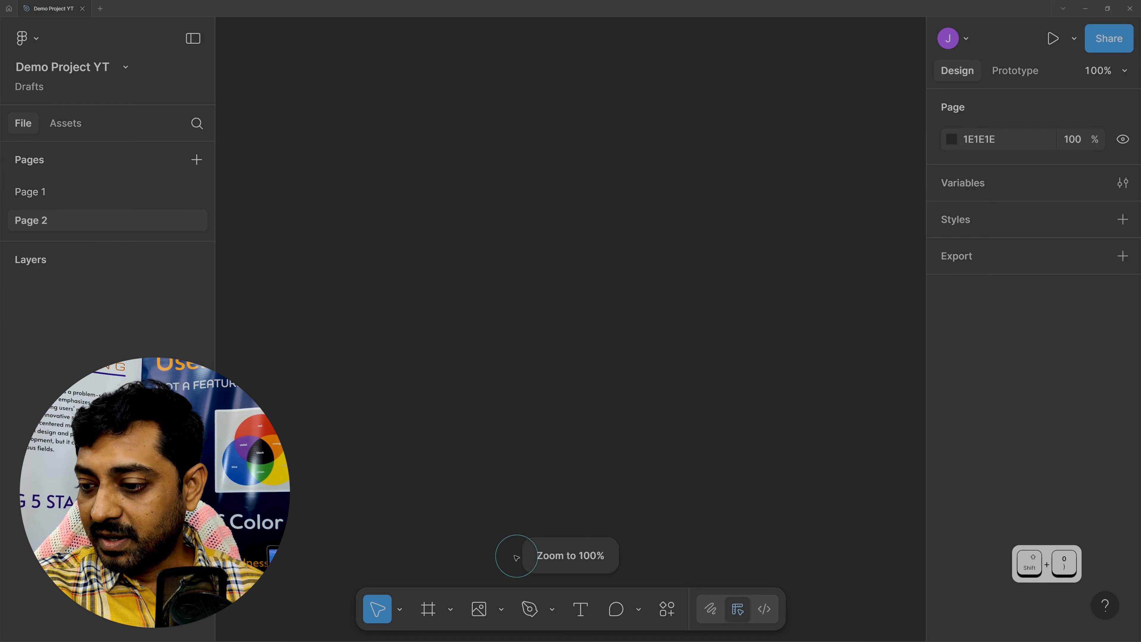
pyautogui.click(502, 610)
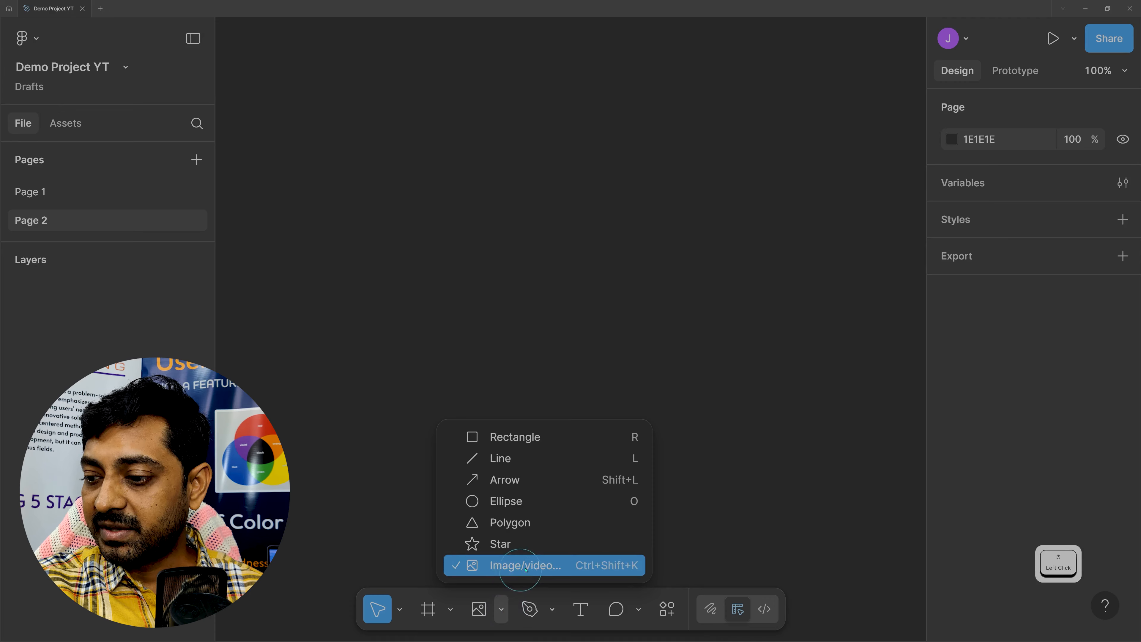
pyautogui.click(545, 236)
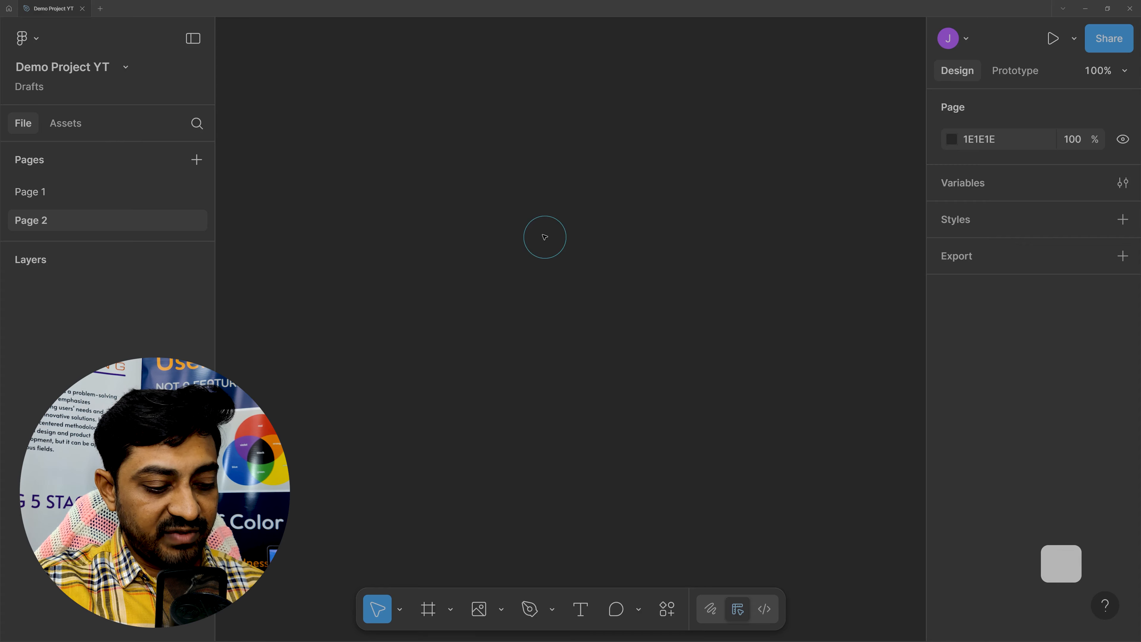
# Step: Import the landscape photo again, place it at about 363 × 242 and reposition it on the canvas
pyautogui.hotkey('ctrl', 'shift', 'k')
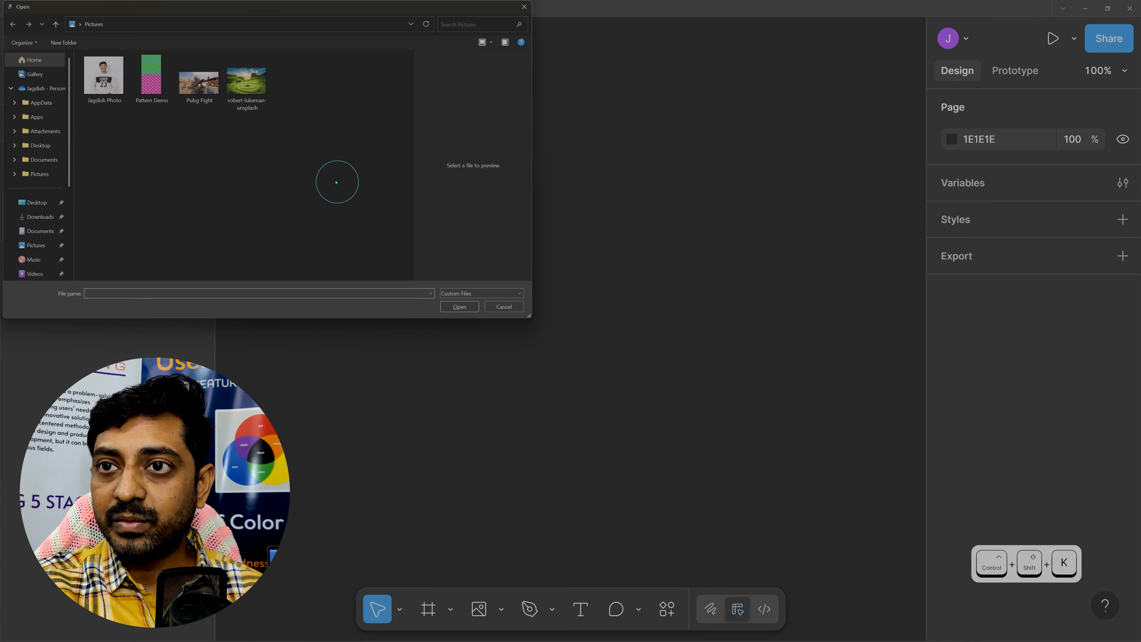
pyautogui.doubleClick(246, 77)
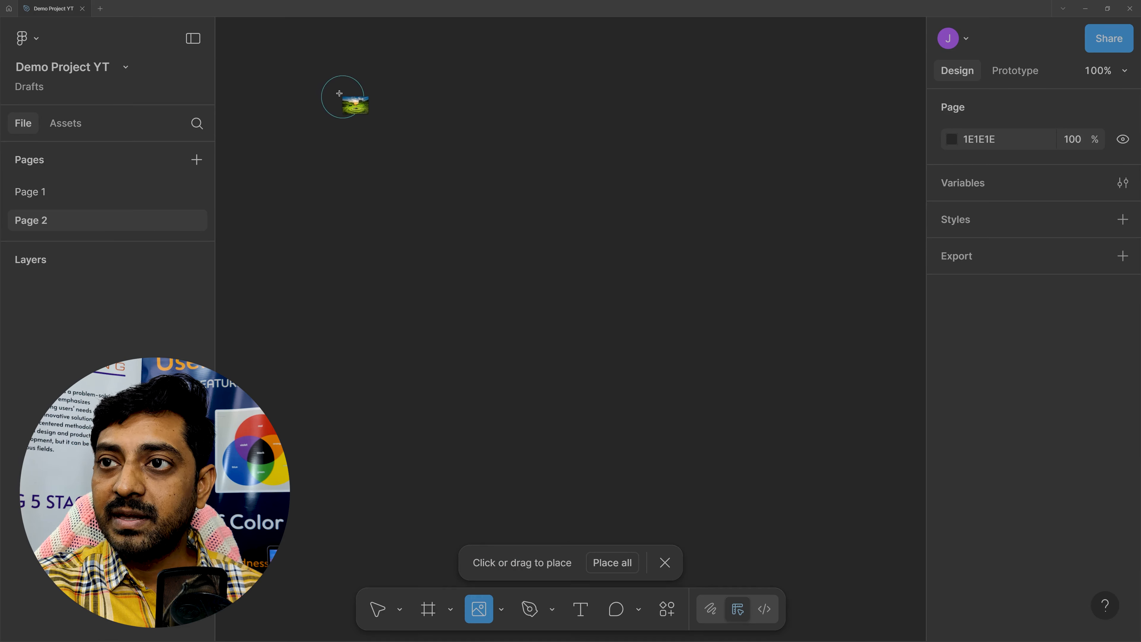
pyautogui.moveTo(342, 96); pyautogui.dragTo(589, 313)
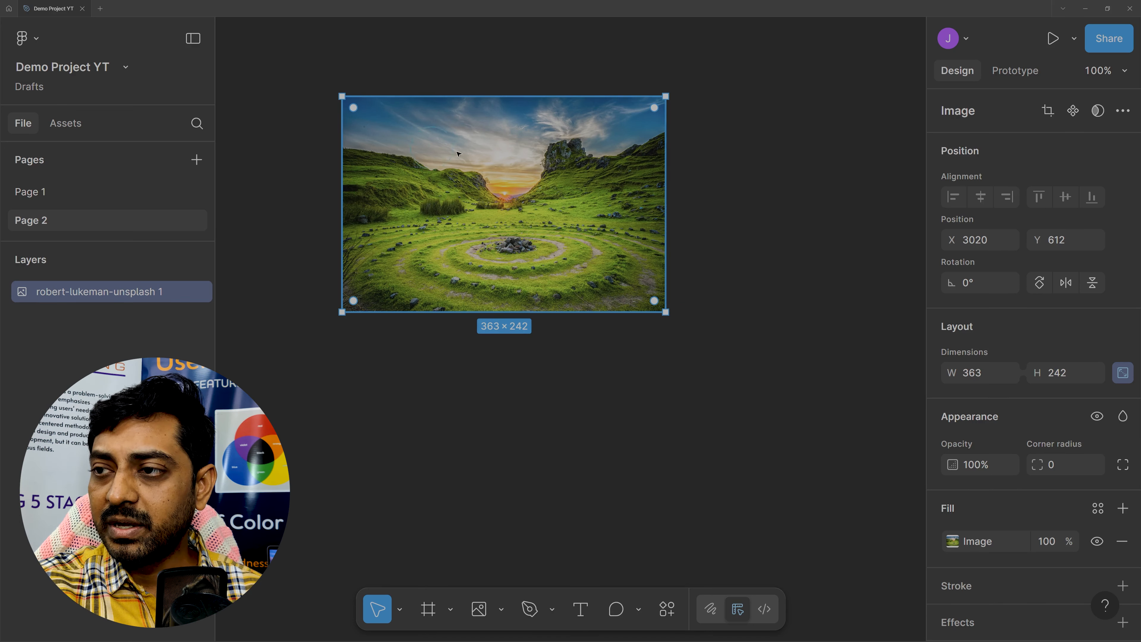
pyautogui.moveTo(478, 204); pyautogui.dragTo(515, 217)
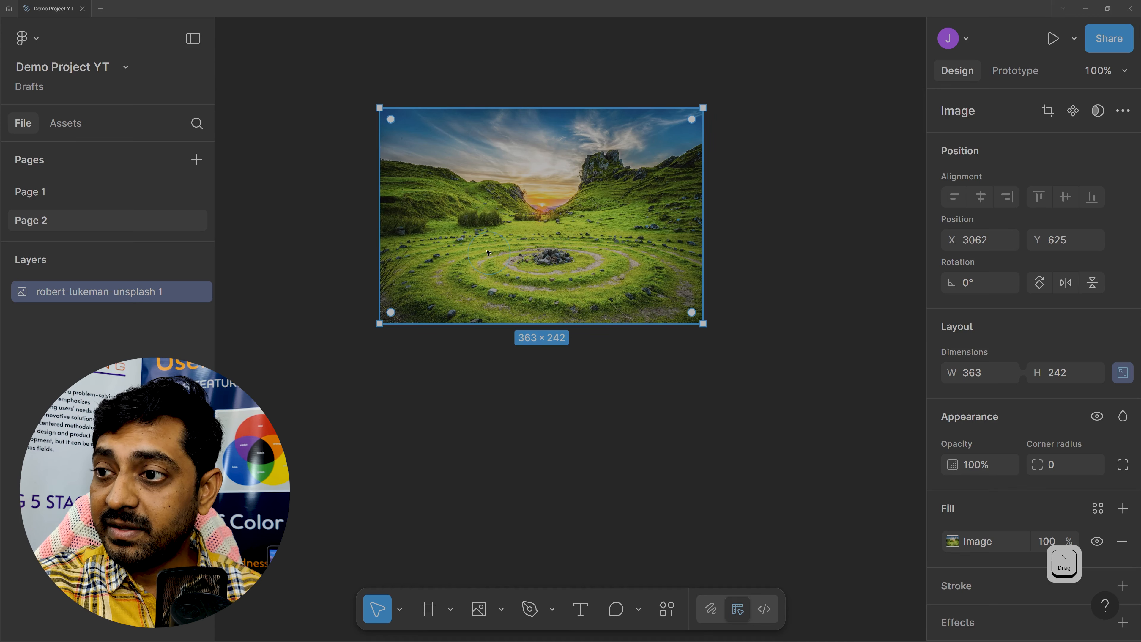
# Step: Remove the landscape image and load all four files from the Pictures folder for placement
pyautogui.press('Delete')
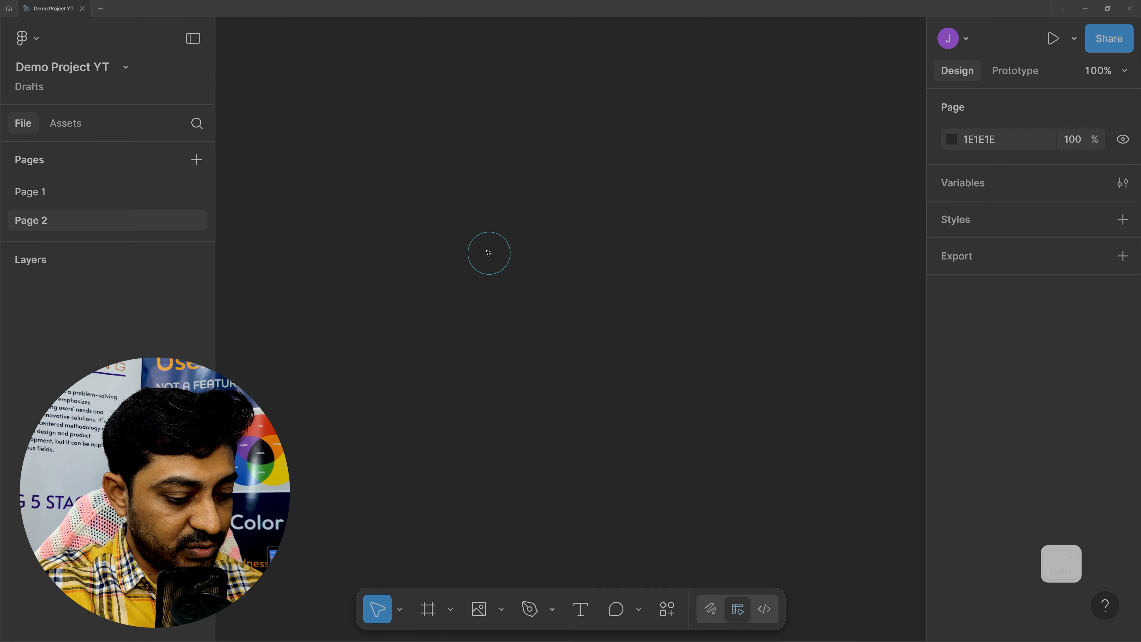
pyautogui.hotkey('ctrl', 'shift', 'k')
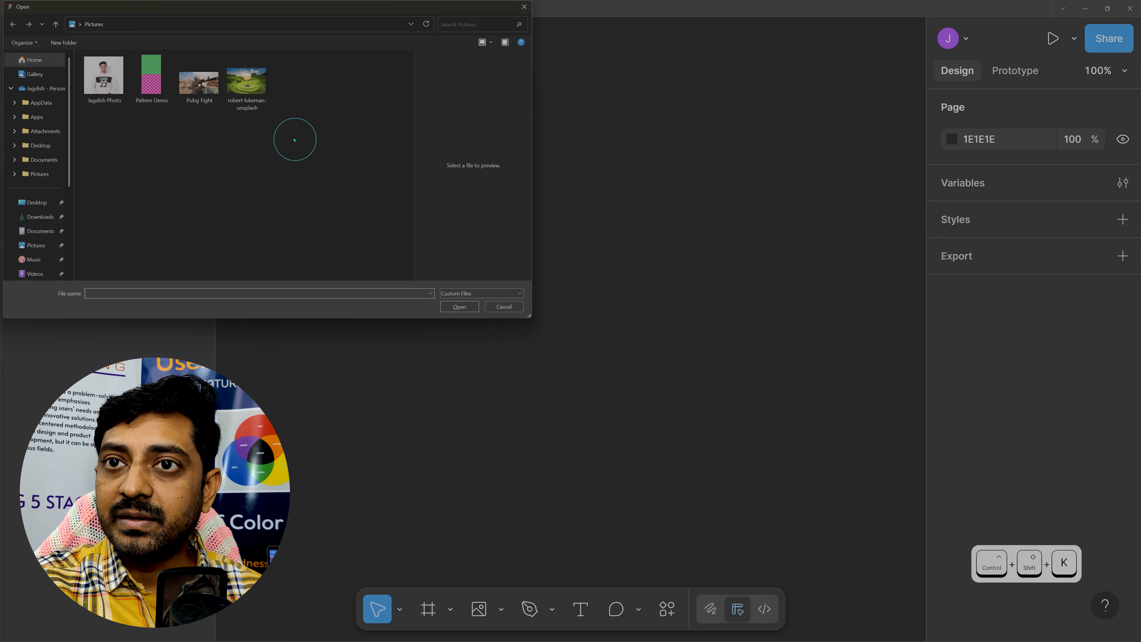
pyautogui.moveTo(297, 144); pyautogui.dragTo(98, 68)
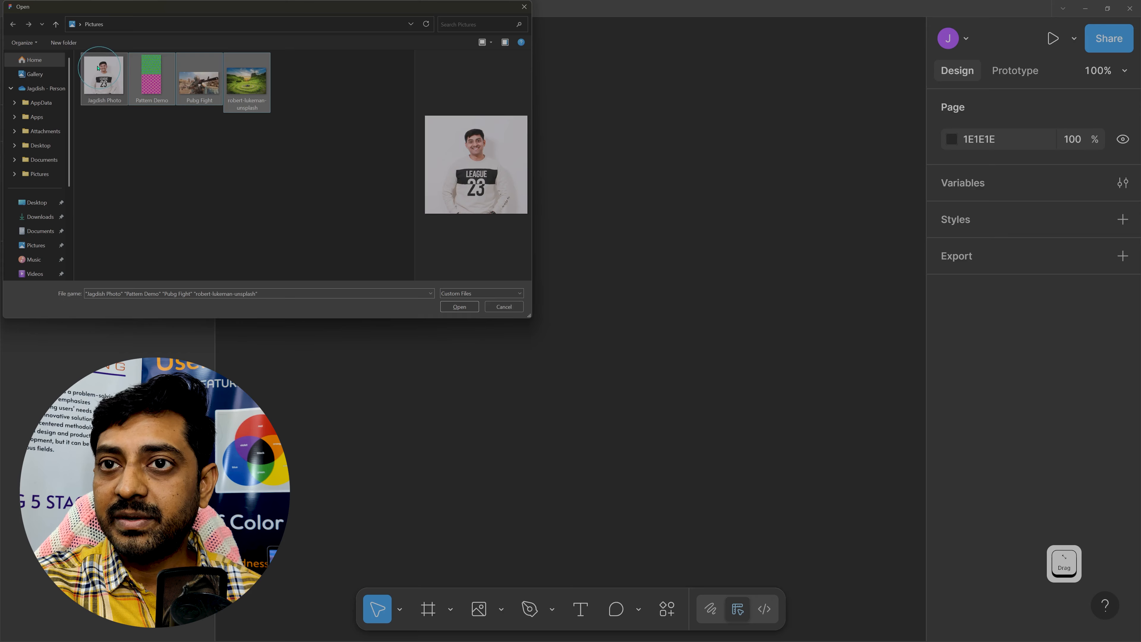
pyautogui.click(458, 308)
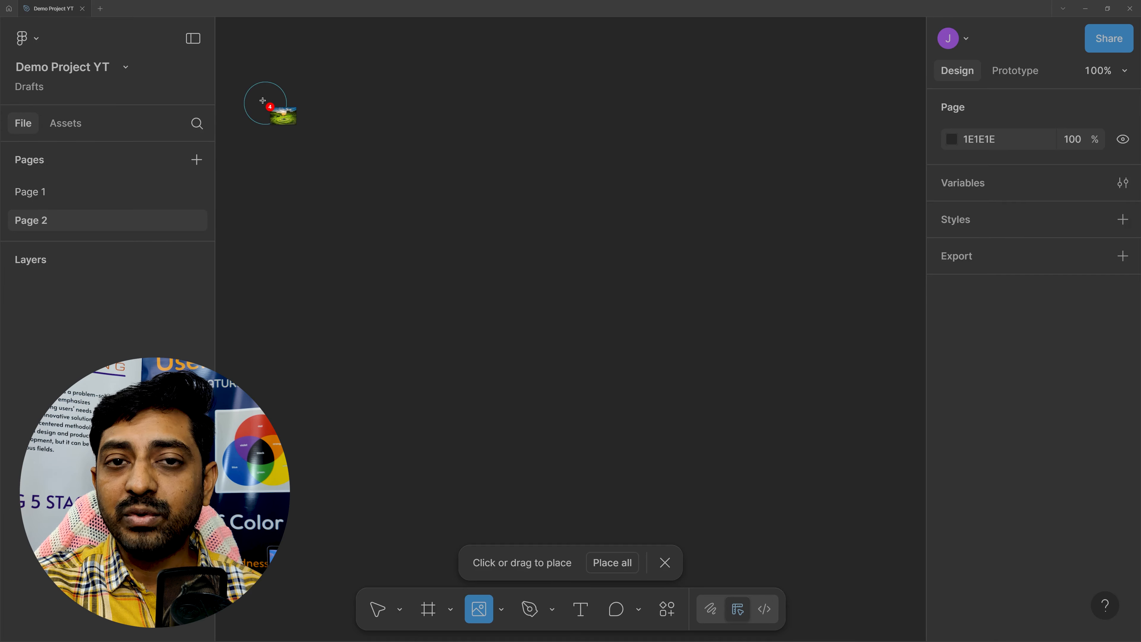
# Step: Place the landscape at about 249 × 166, Pubg Fight at about 272 × 153, Pattern Demo at original size and the portrait at about 214 × 205
pyautogui.moveTo(270, 105); pyautogui.dragTo(388, 253)
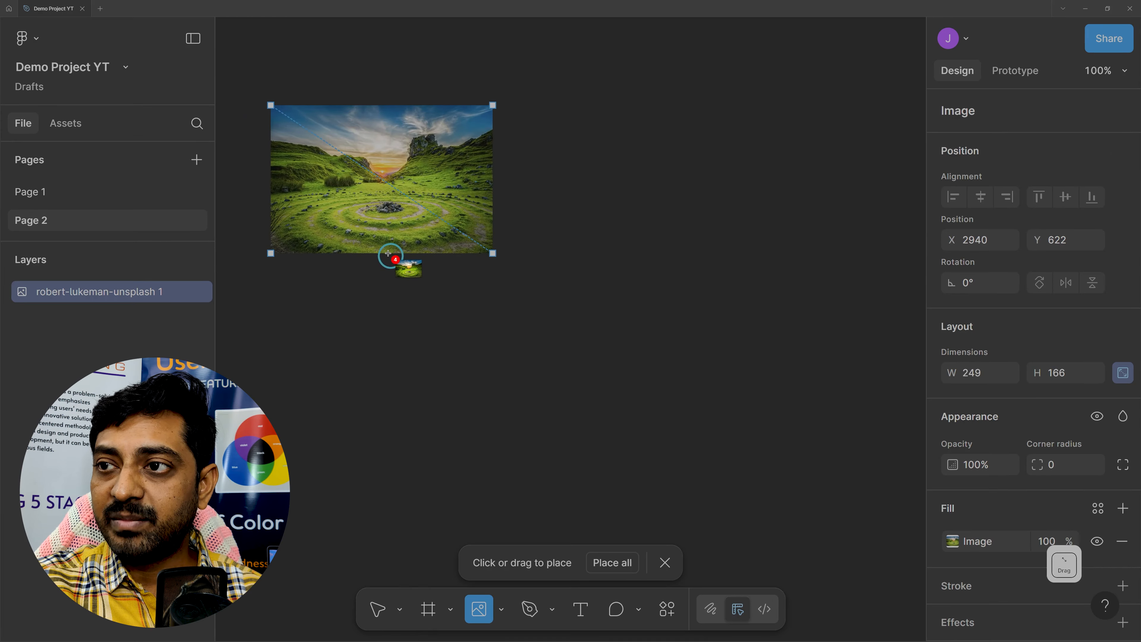
pyautogui.moveTo(532, 117); pyautogui.dragTo(673, 266)
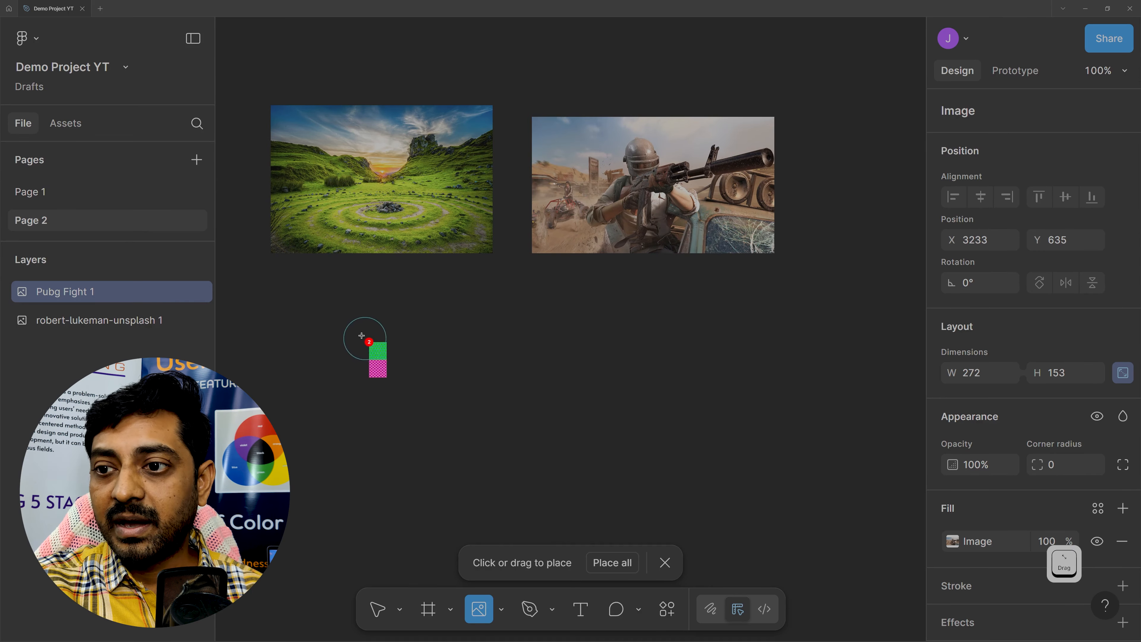
pyautogui.click(307, 306)
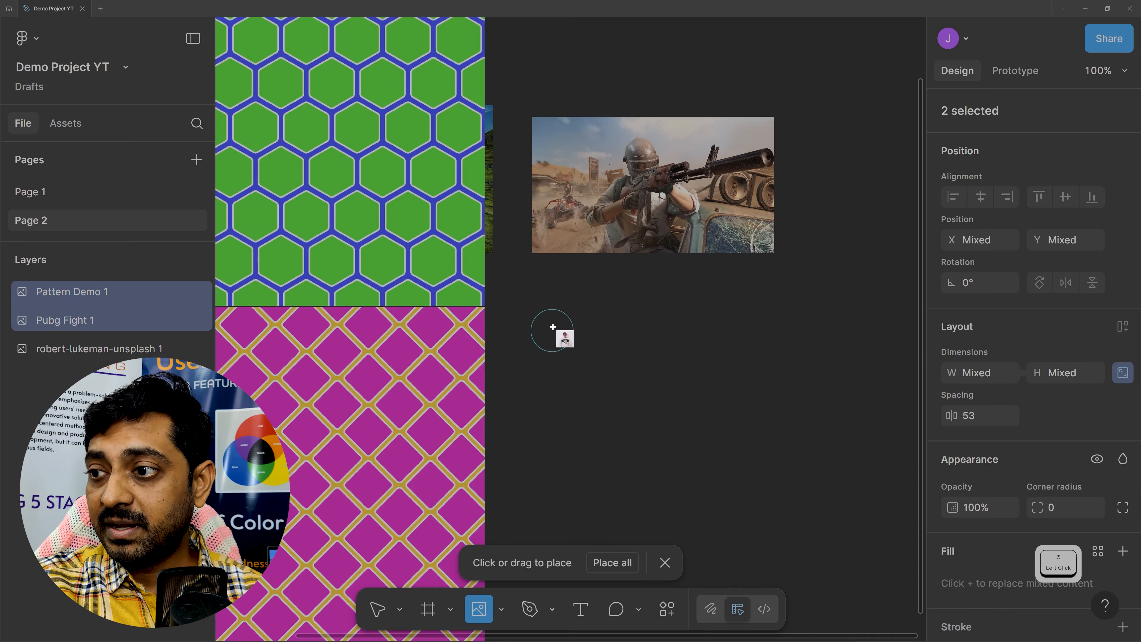
pyautogui.moveTo(574, 306); pyautogui.dragTo(762, 489)
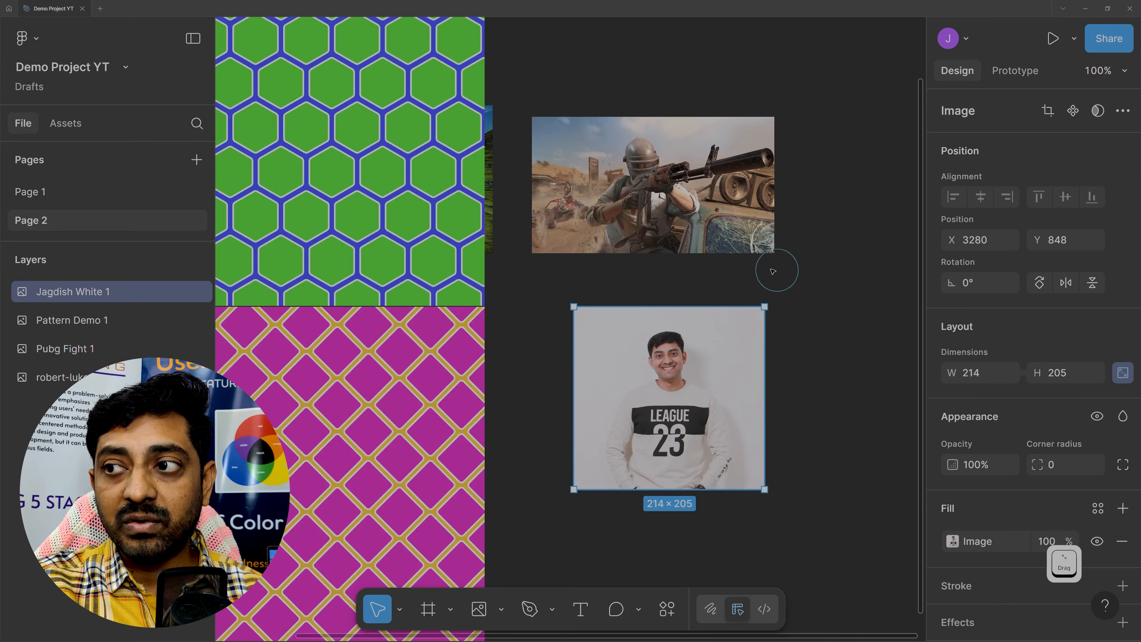
# Step: Move the Pattern Demo image beside Pubg Fight and scale it down to about 169 × 339
pyautogui.scroll(-5, 339, 338)
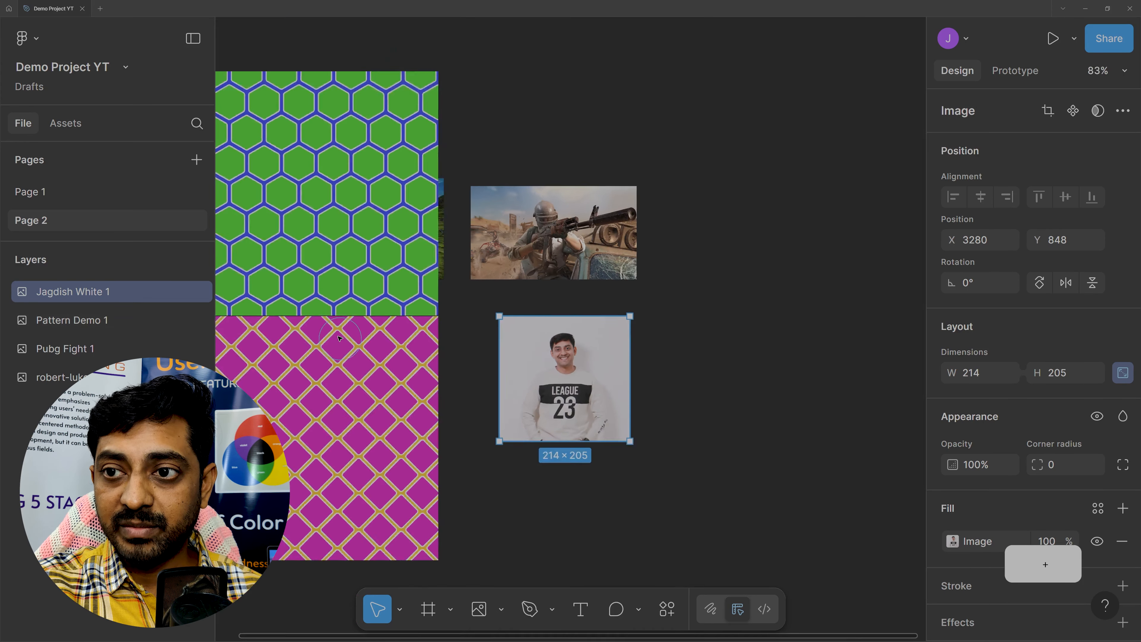
pyautogui.moveTo(330, 324); pyautogui.dragTo(725, 287)
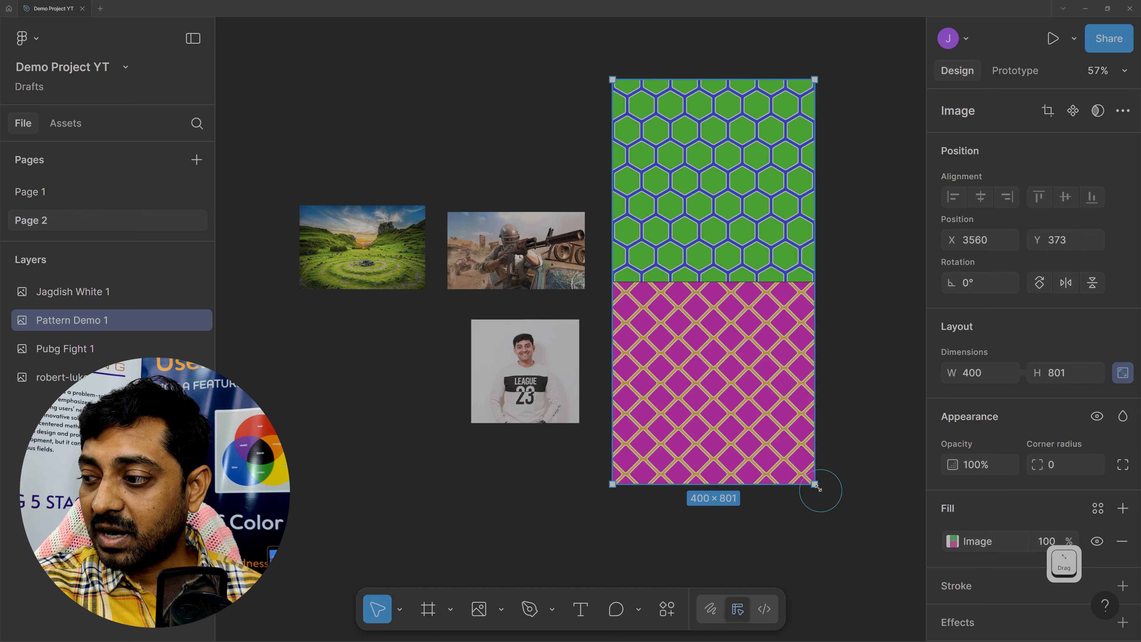
pyautogui.moveTo(815, 484); pyautogui.dragTo(667, 252)
pyautogui.moveTo(651, 154); pyautogui.dragTo(646, 287)
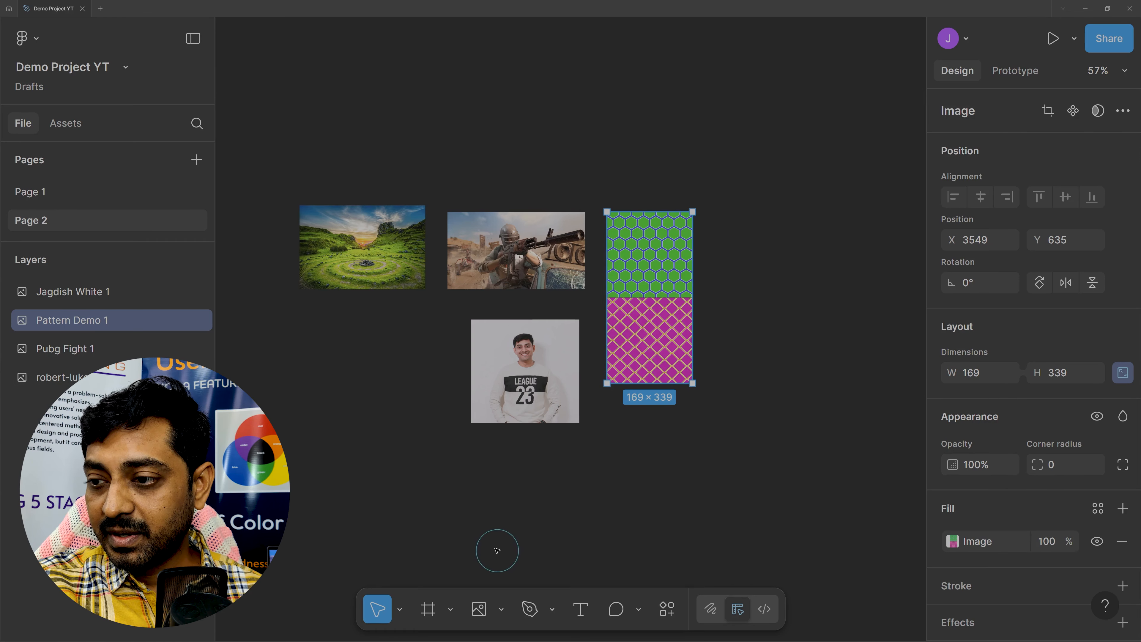
# Step: Clear all four images from the canvas and import the same four files again, placing them all at once
pyautogui.moveTo(276, 162); pyautogui.dragTo(733, 499)
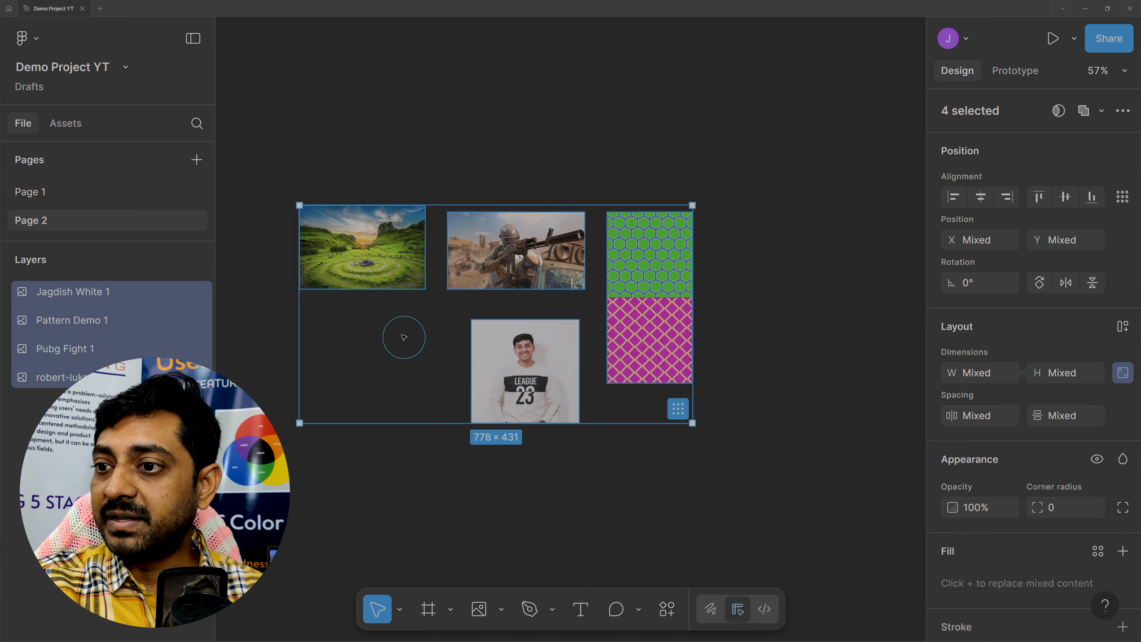
pyautogui.press('Delete')
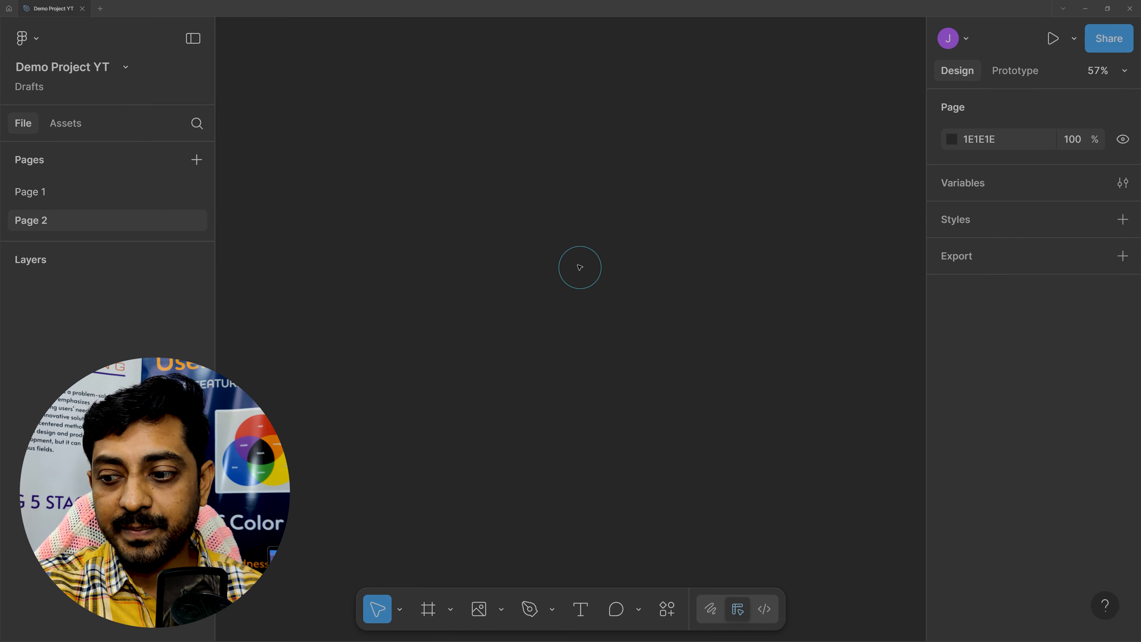
pyautogui.click(479, 612)
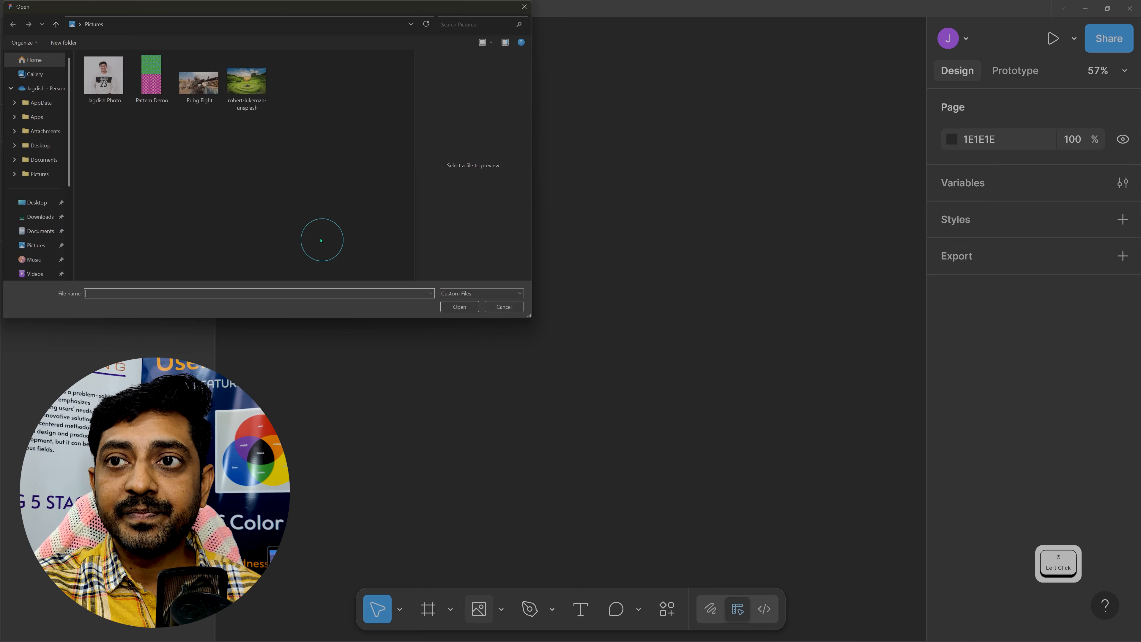
pyautogui.moveTo(315, 205); pyautogui.dragTo(112, 72)
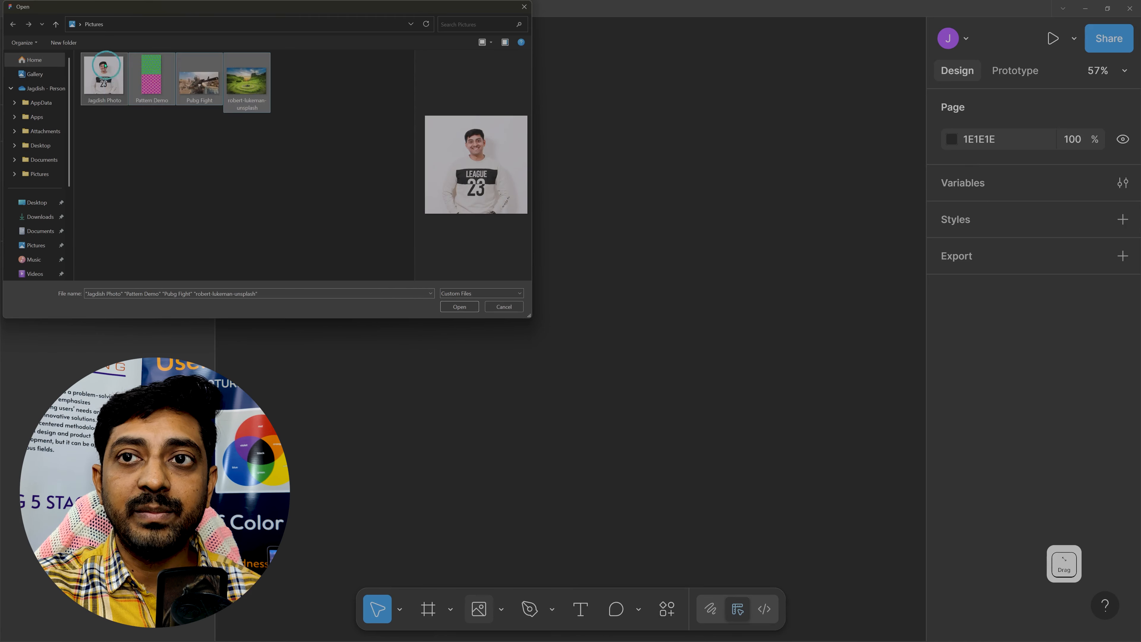
pyautogui.click(450, 307)
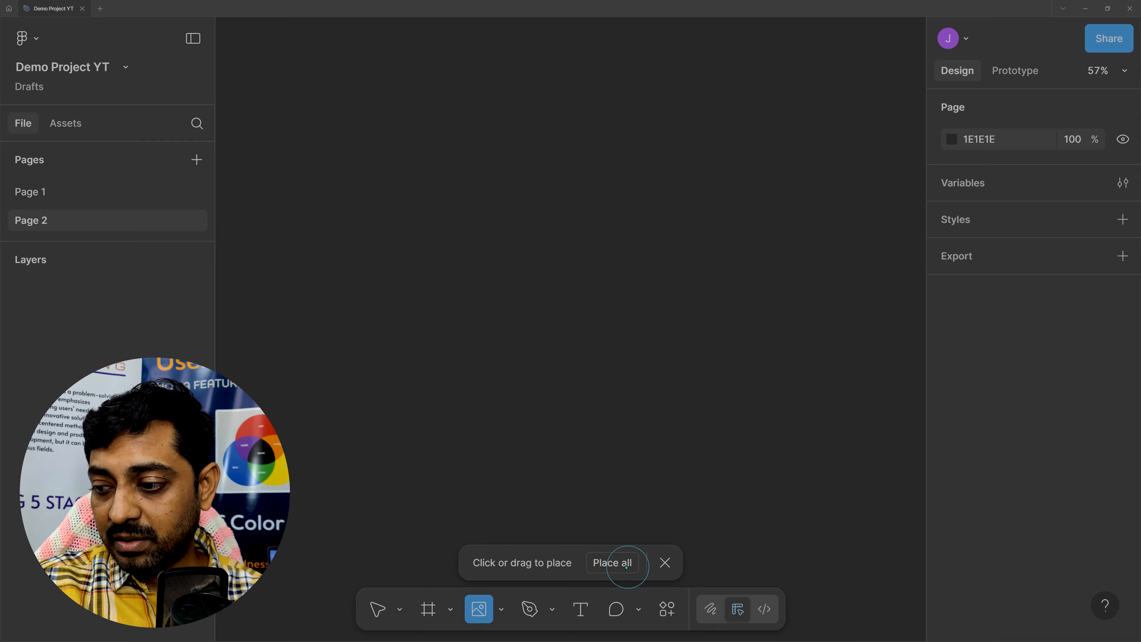
pyautogui.click(608, 564)
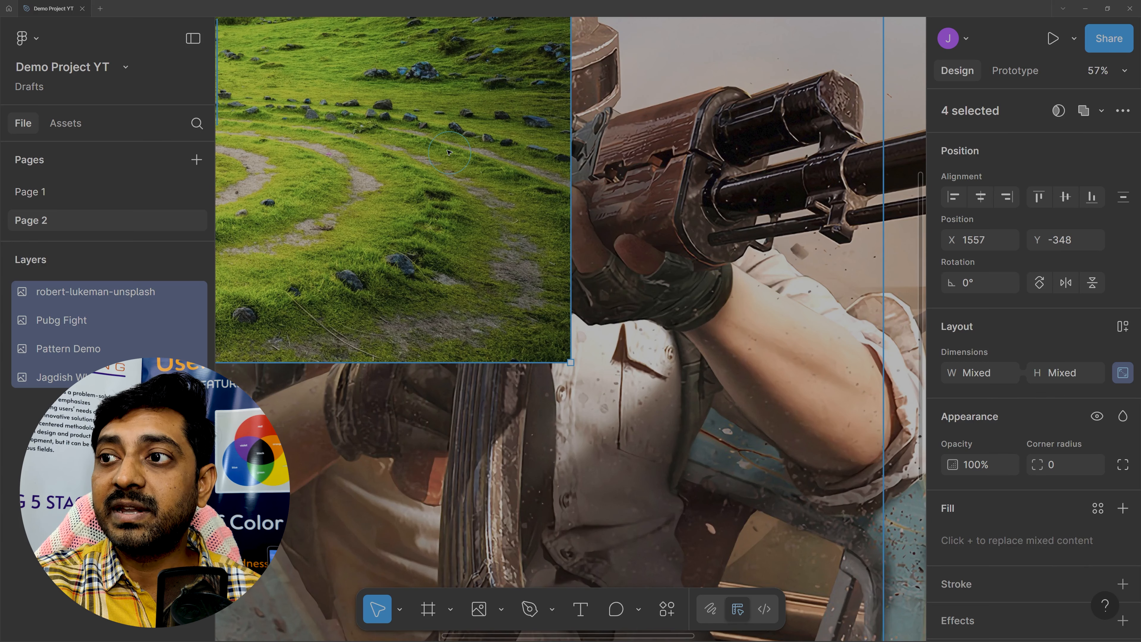
# Step: Spread out the stacked images by moving the landscape to the lower right and Pubg Fight to the right of the portrait
pyautogui.keyDown('ctrl'); pyautogui.scroll(-10, 505, 190); pyautogui.keyUp('ctrl')
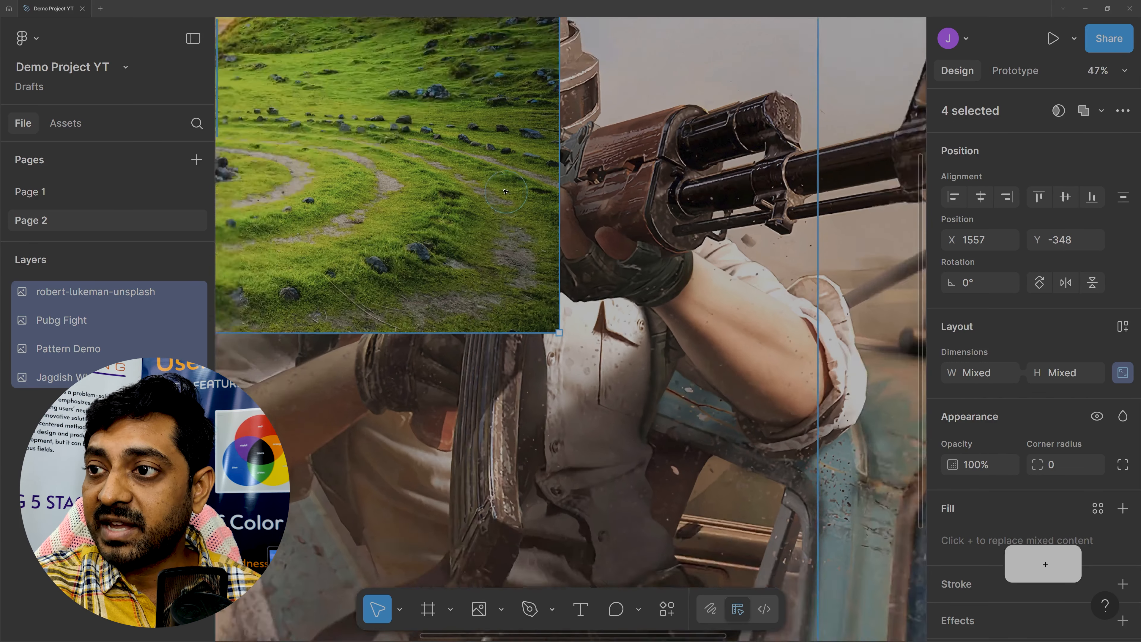
pyautogui.keyDown('ctrl'); pyautogui.scroll(3, 505, 190); pyautogui.keyUp('ctrl')
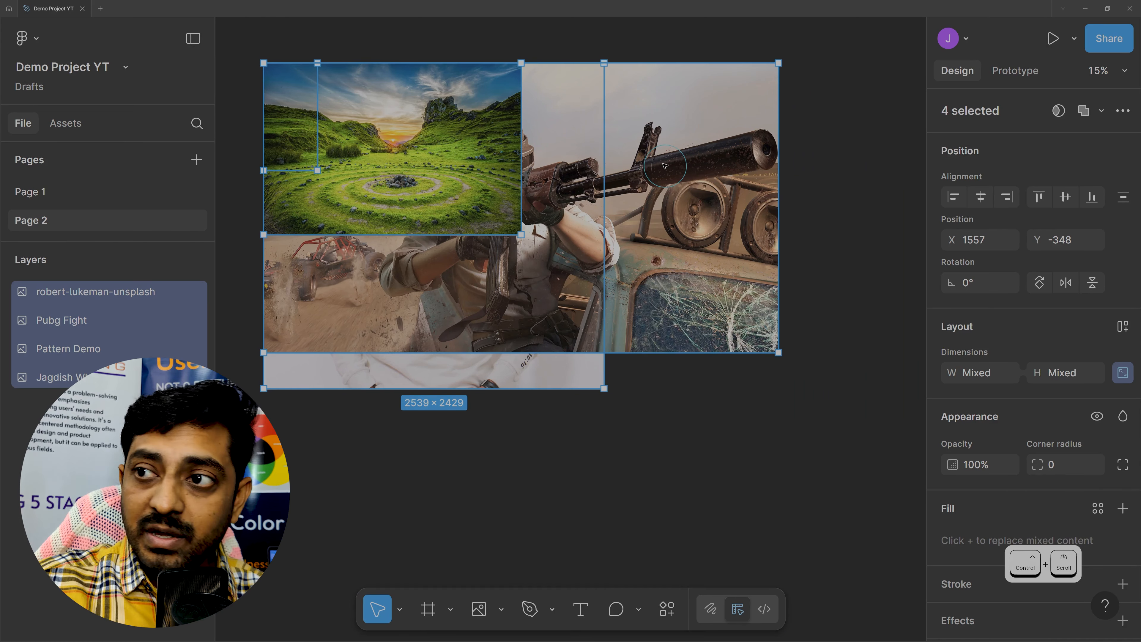
pyautogui.scroll(2, 673, 212)
pyautogui.hscroll(-2, 672, 211)
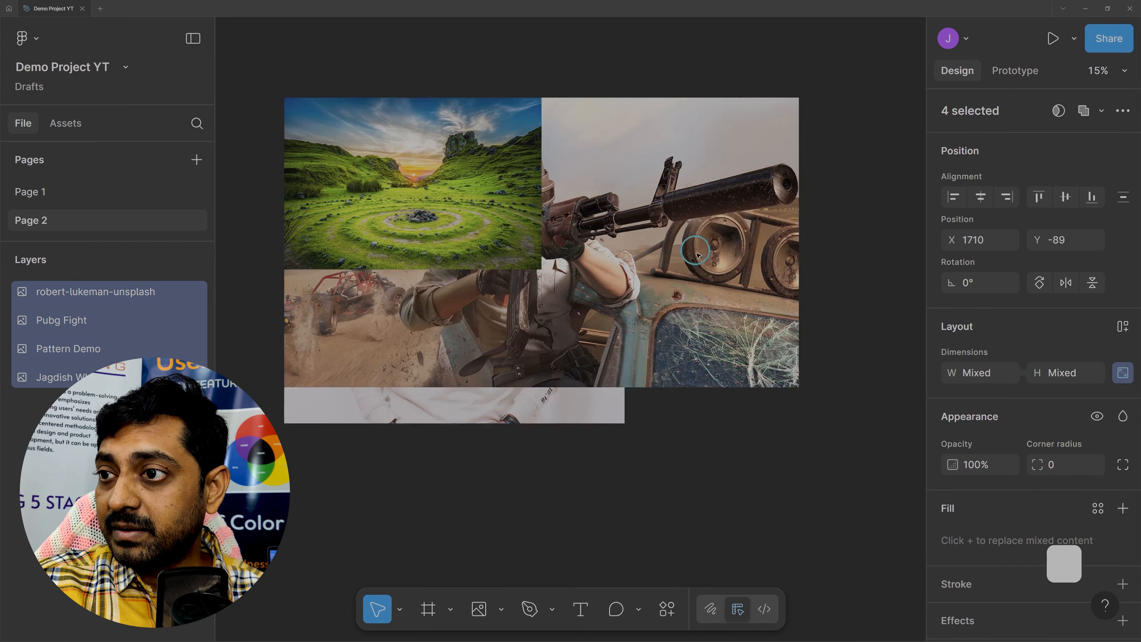
pyautogui.click(611, 81)
pyautogui.moveTo(446, 138); pyautogui.dragTo(774, 389)
pyautogui.moveTo(545, 232); pyautogui.dragTo(744, 217)
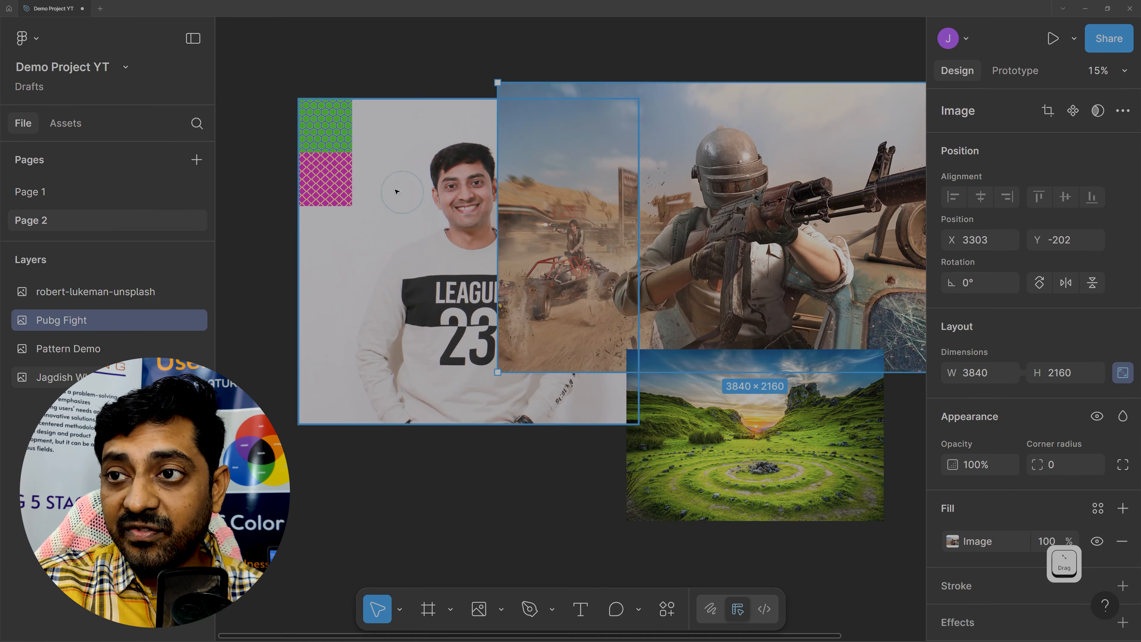
# Step: Scale the portrait photo down to about 1488 × 1424, move it up and place the Pattern Demo image below it
pyautogui.click(290, 168)
pyautogui.moveTo(324, 175); pyautogui.dragTo(253, 282)
pyautogui.moveTo(304, 98); pyautogui.dragTo(454, 322)
pyautogui.moveTo(554, 473); pyautogui.dragTo(433, 224)
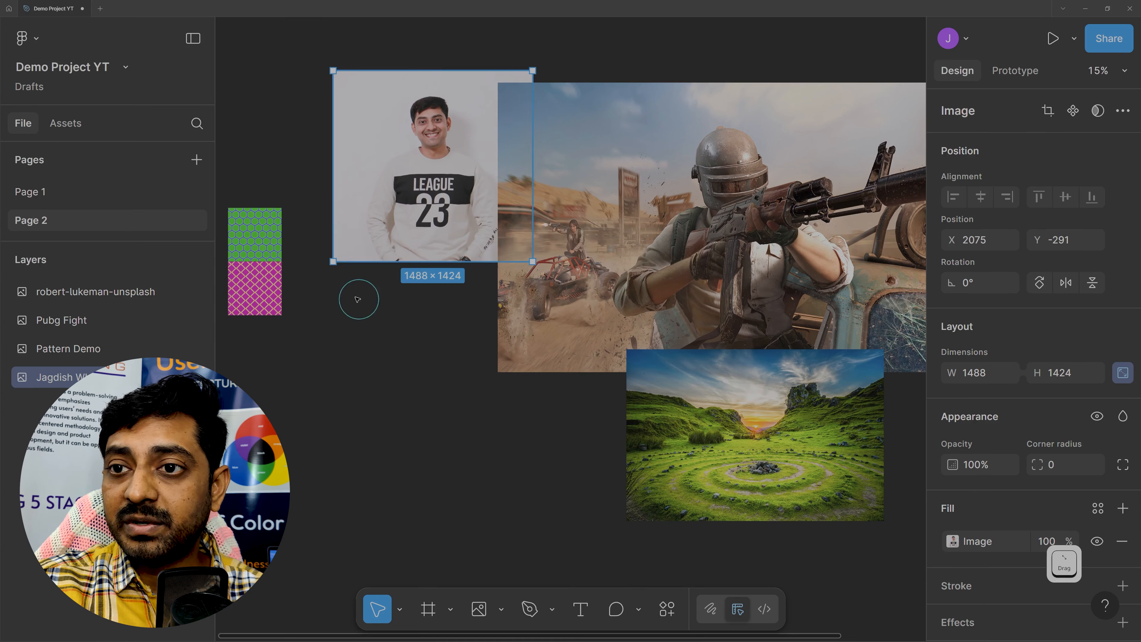
pyautogui.moveTo(273, 276); pyautogui.dragTo(436, 368)
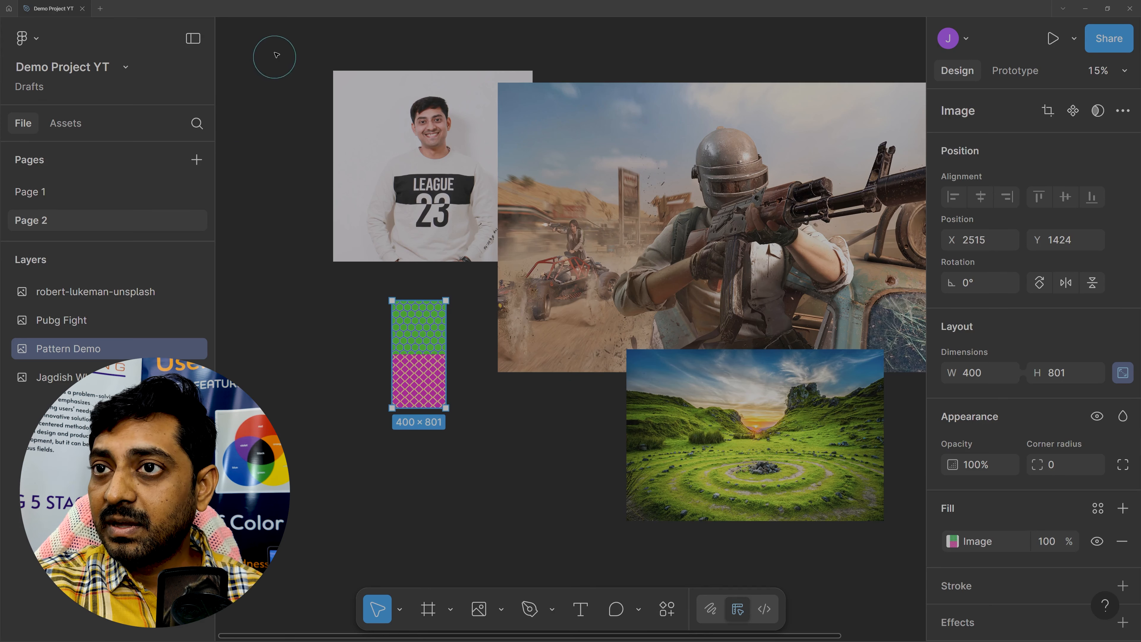
# Step: Select all four placed images and delete them from Page 2
pyautogui.click(304, 85)
pyautogui.moveTo(304, 85); pyautogui.dragTo(782, 485)
pyautogui.press('Delete')
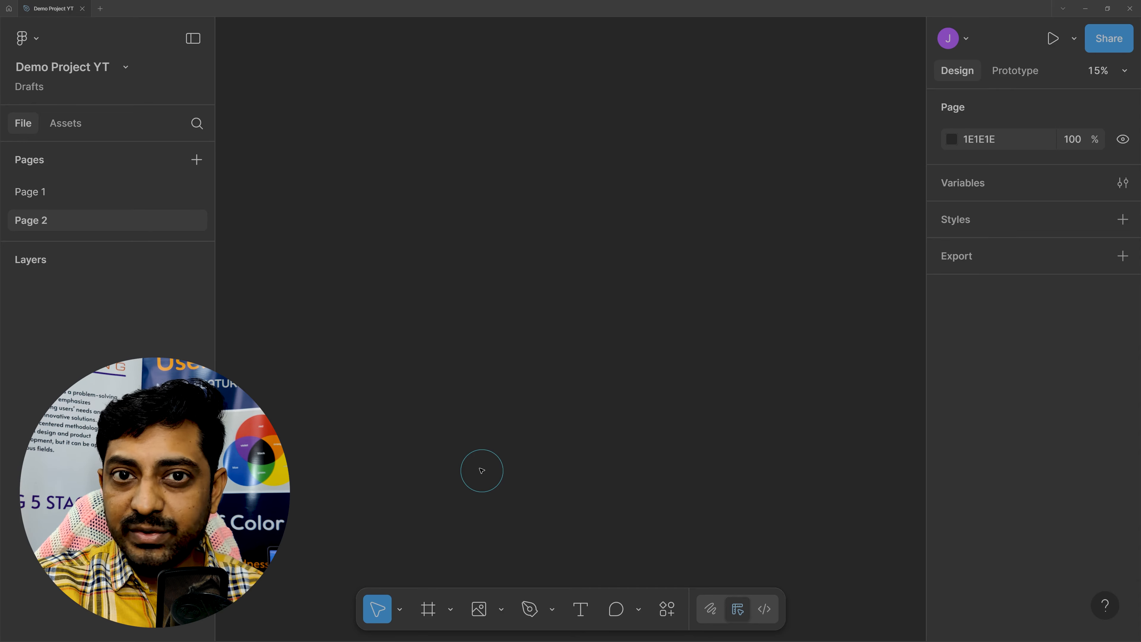
# Step: Draw a rectangle about 1456 × 1237 and, beside it, a perfect circle about 1496 × 1496
pyautogui.click(500, 609)
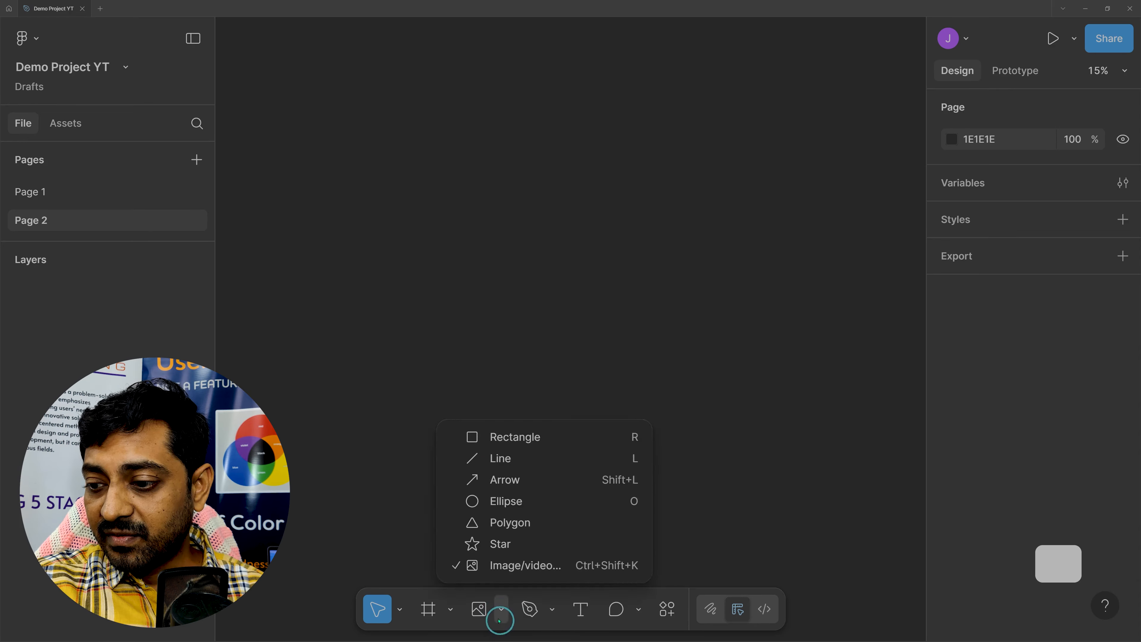
pyautogui.click(508, 443)
pyautogui.moveTo(317, 90); pyautogui.dragTo(512, 255)
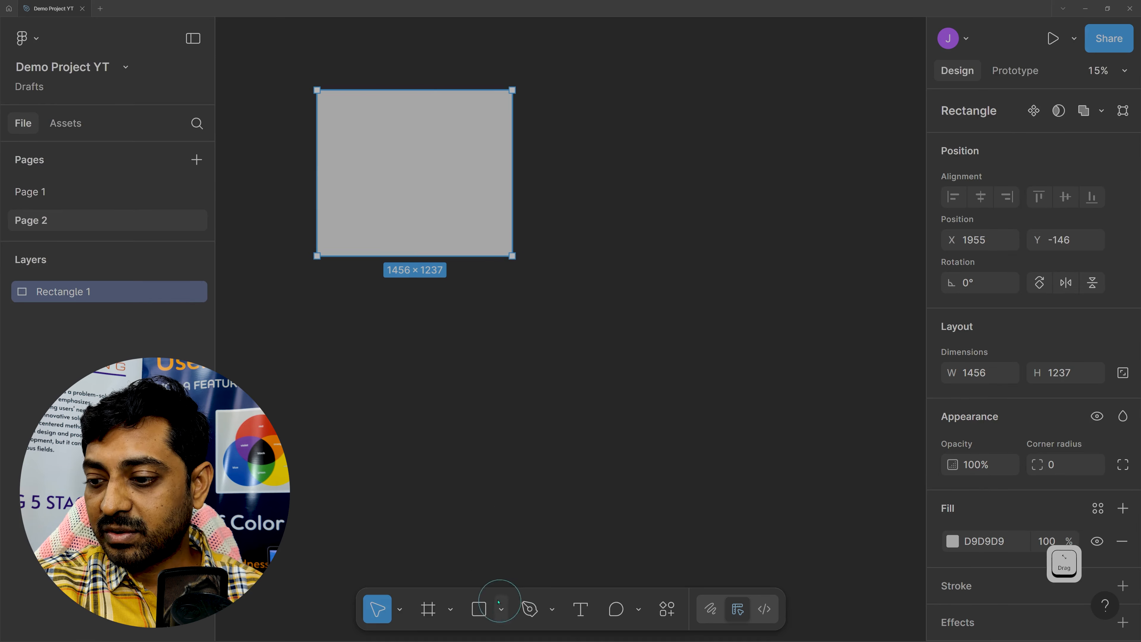
pyautogui.click(501, 609)
pyautogui.click(502, 500)
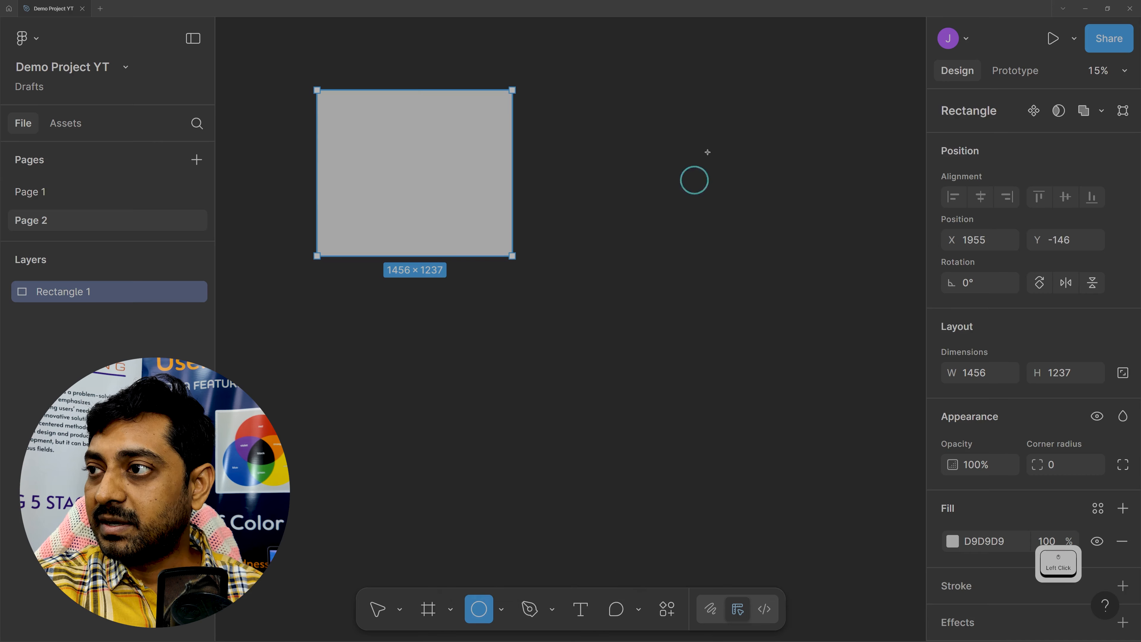
pyautogui.moveTo(650, 77); pyautogui.dragTo(842, 277)
pyautogui.press('shift')
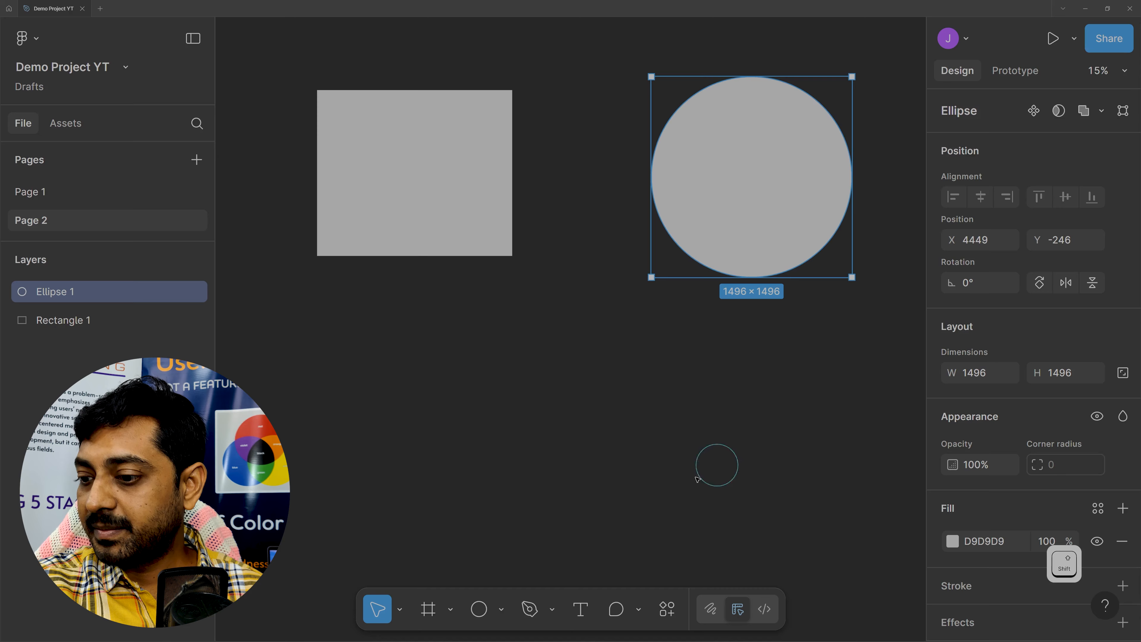
# Step: Draw a triangle about 1589 × 1589 below the rectangle and a star about 1682 × 1682 below the circle
pyautogui.click(501, 609)
pyautogui.click(509, 522)
pyautogui.moveTo(345, 305); pyautogui.dragTo(526, 521)
pyautogui.press('shift')
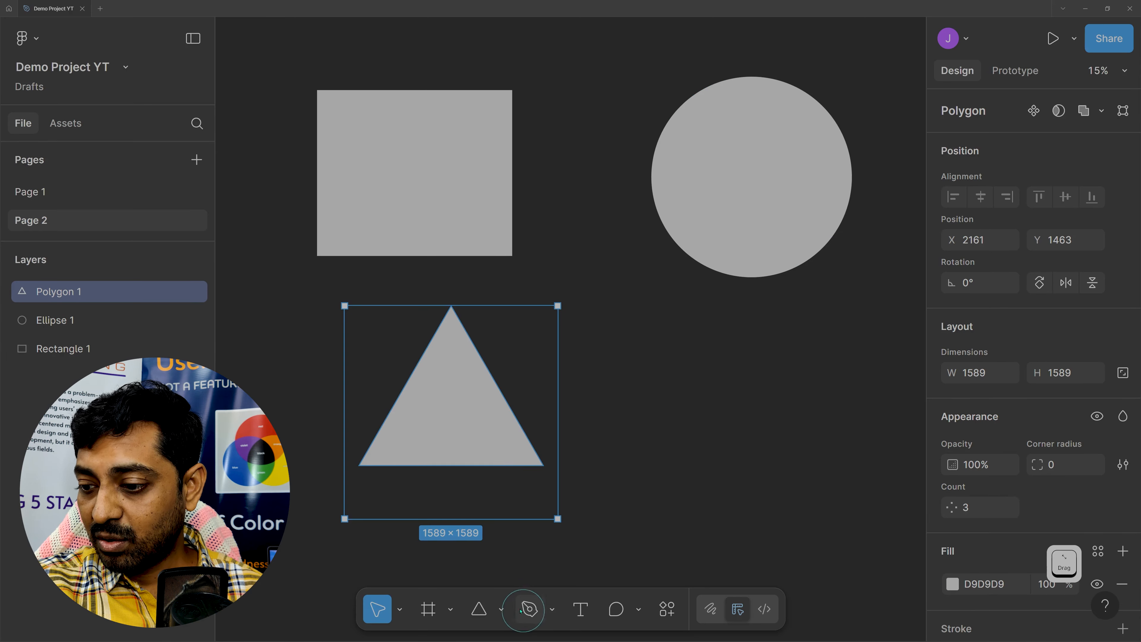
pyautogui.click(501, 608)
pyautogui.click(512, 543)
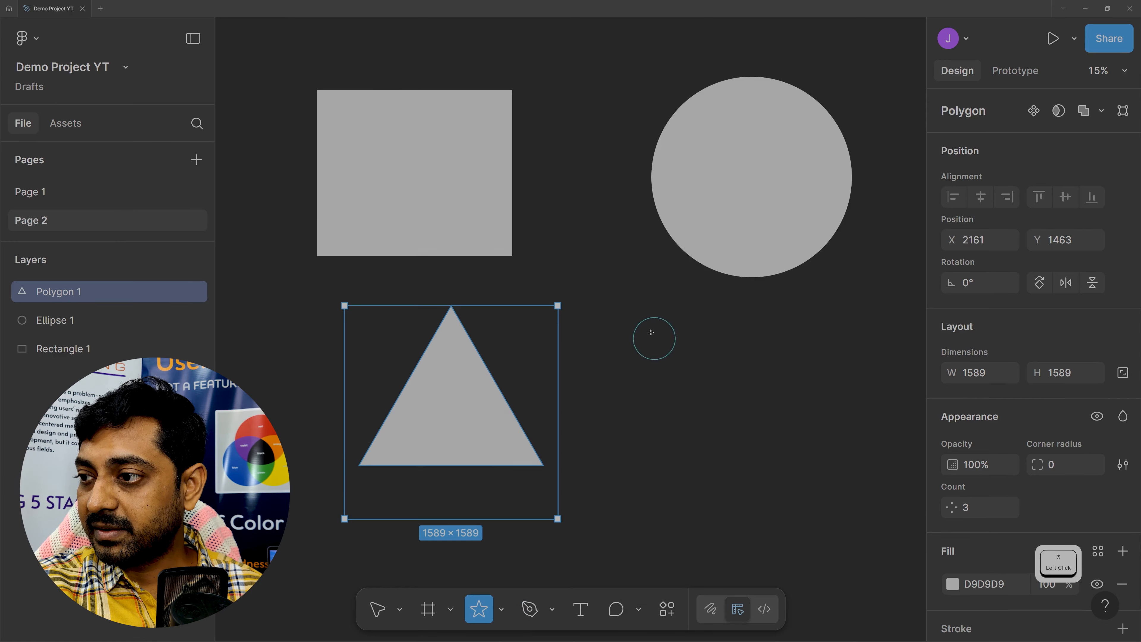
pyautogui.moveTo(651, 314); pyautogui.dragTo(877, 540)
pyautogui.press('shift')
pyautogui.moveTo(578, 257); pyautogui.dragTo(539, 244)
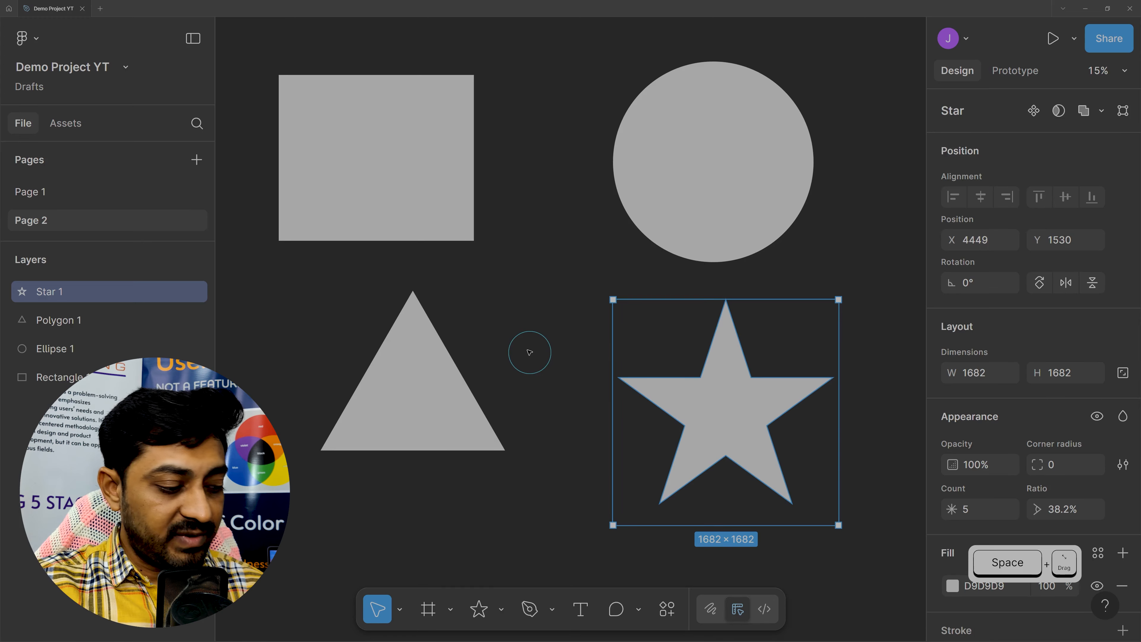
# Step: Load all four image files from the Pictures folder, ready for placing one by one
pyautogui.press('ctrl')
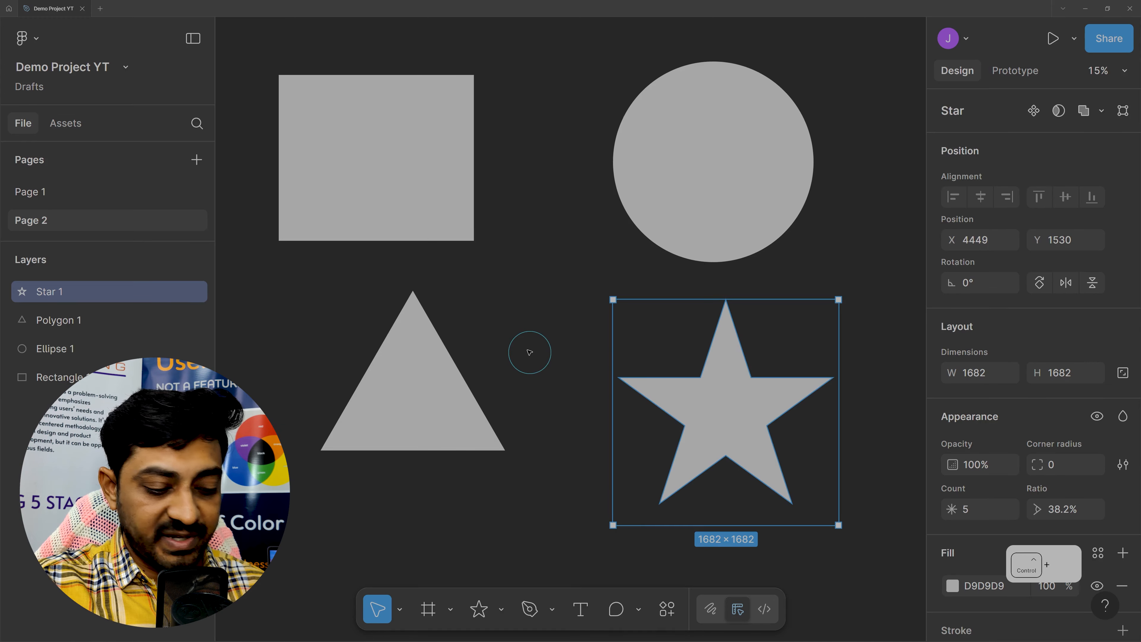
pyautogui.hotkey('ctrl', 'shift', 'k')
pyautogui.moveTo(275, 178); pyautogui.dragTo(136, 88)
pyautogui.click(459, 307)
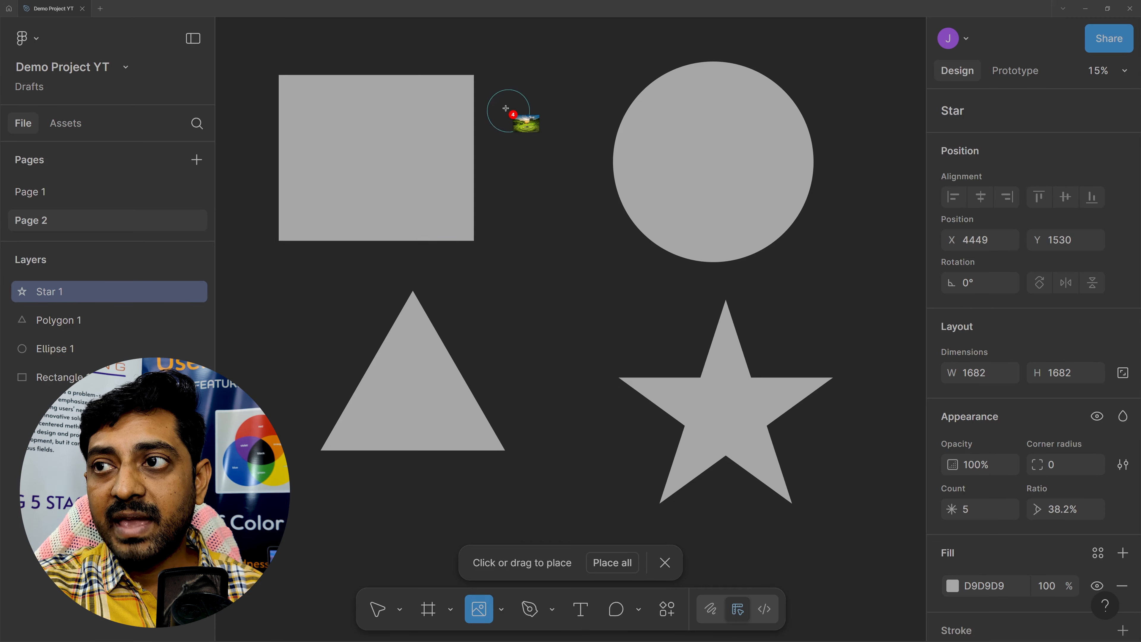
# Step: Fill the rectangle with the landscape, the circle with Pubg Fight, the triangle with Pattern Demo and the star with the portrait photo
pyautogui.click(365, 116)
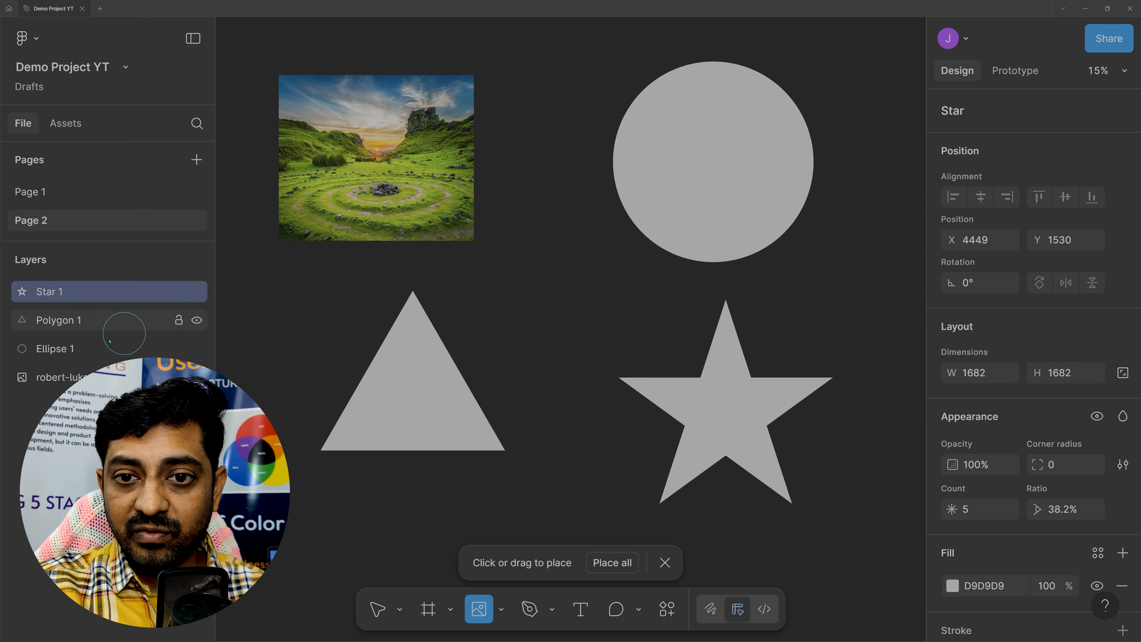
pyautogui.click(97, 350)
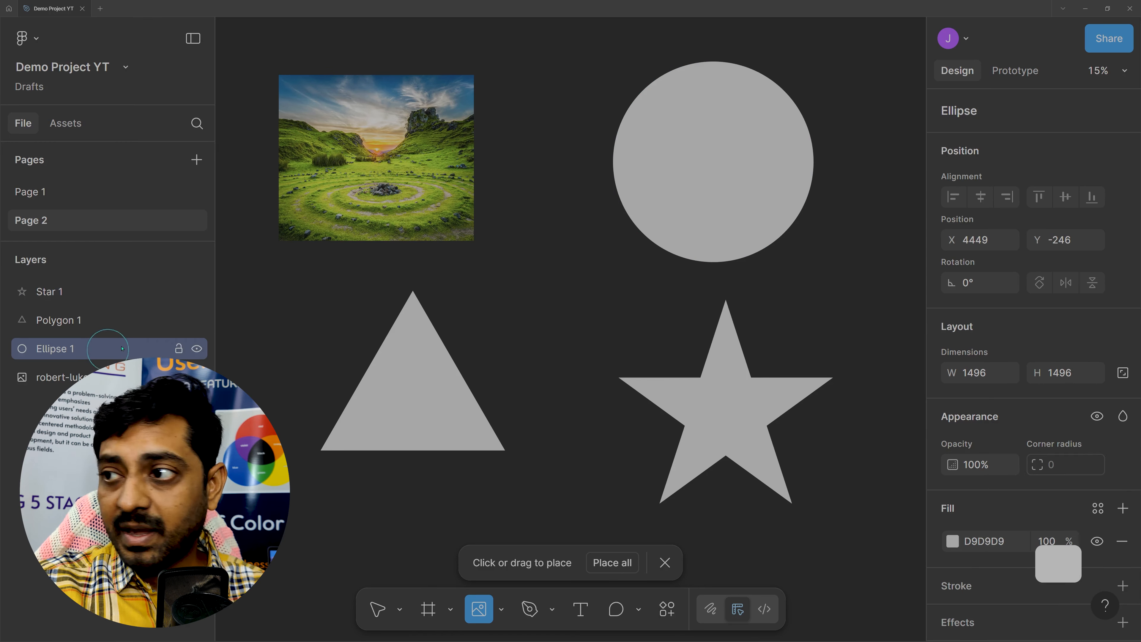
pyautogui.click(695, 146)
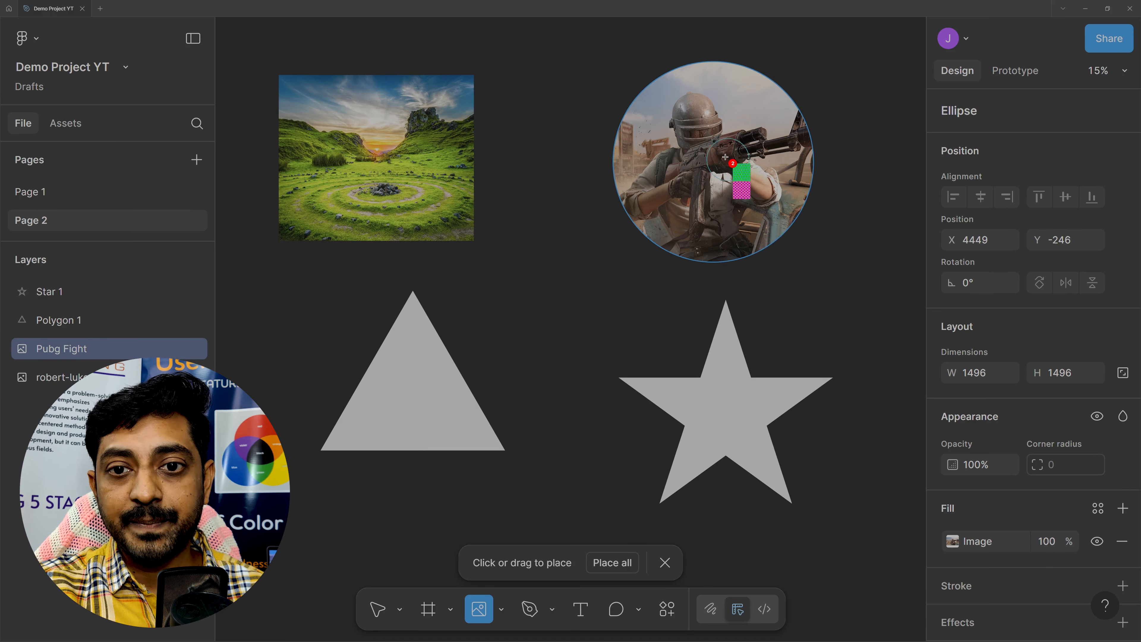
pyautogui.click(403, 365)
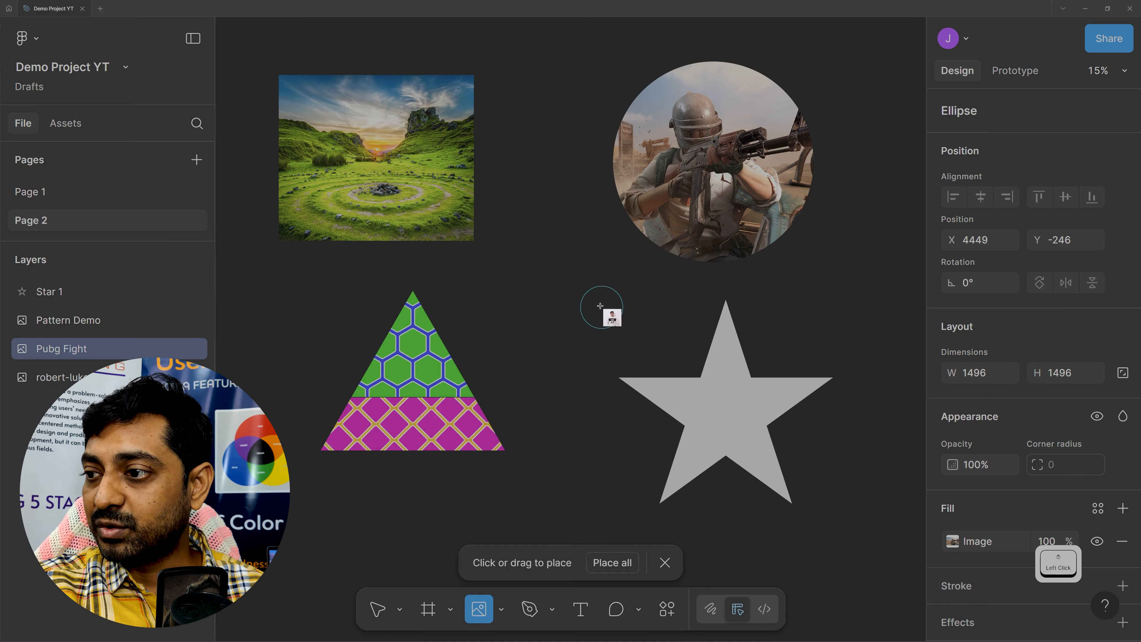
pyautogui.click(738, 397)
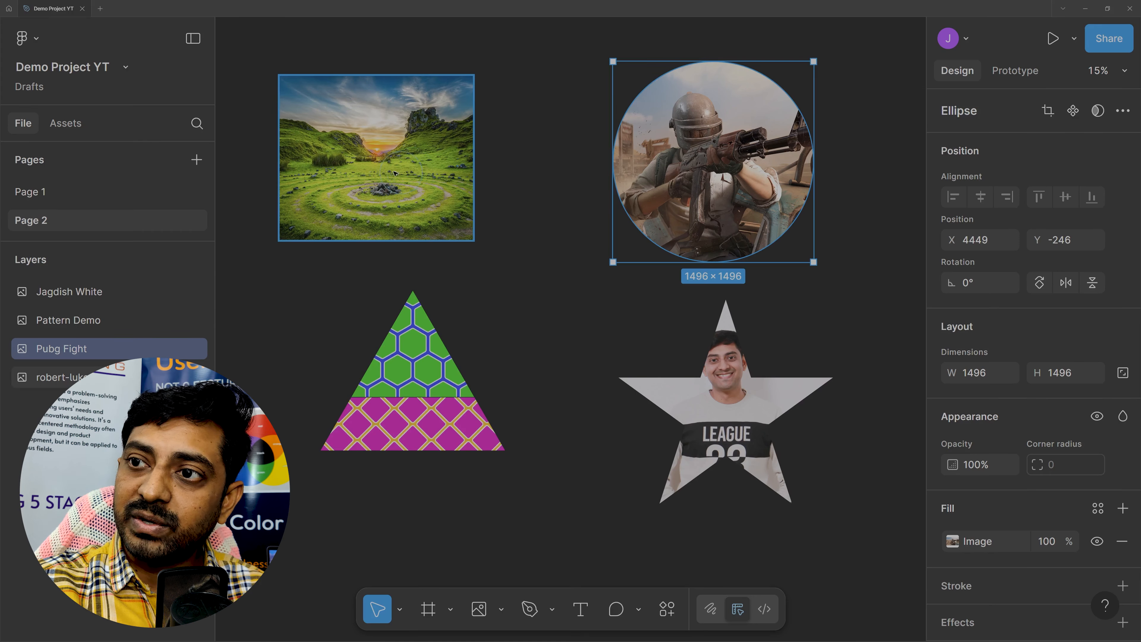
# Step: Replace the landscape in the rectangle by importing the portrait photo and placing it into that shape
pyautogui.click(376, 108)
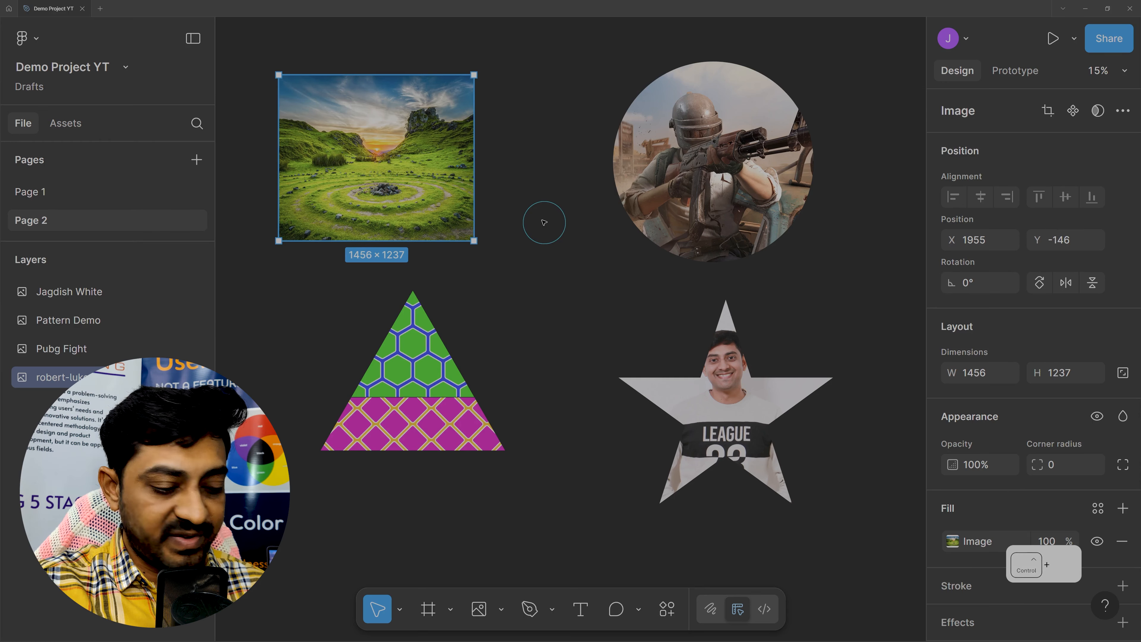
pyautogui.hotkey('ctrl', 'shift', 'k')
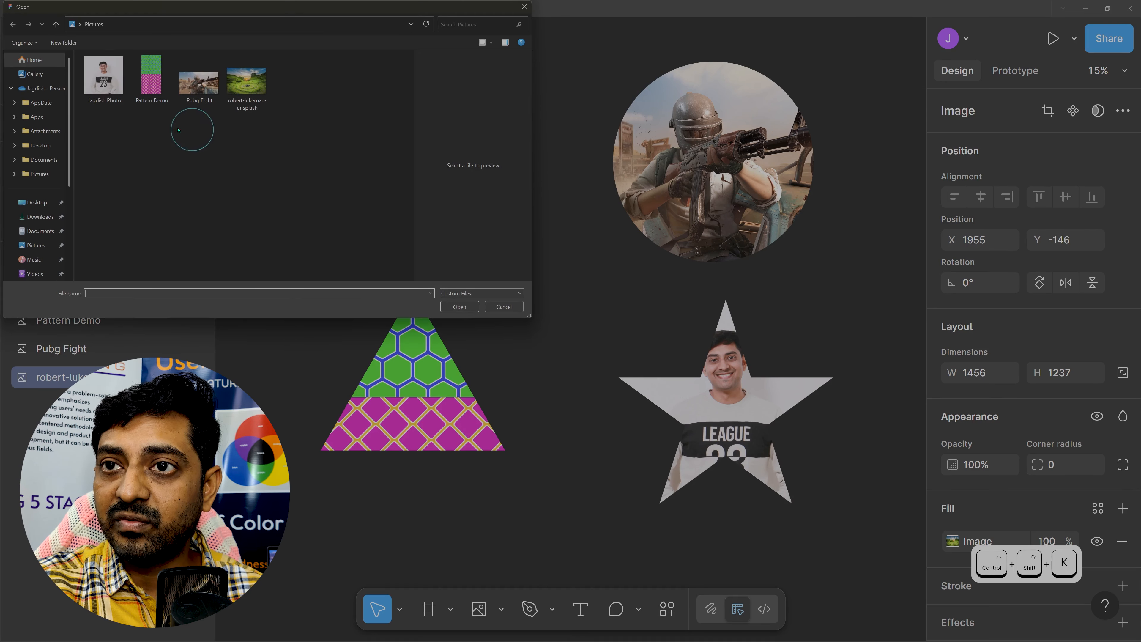
pyautogui.click(103, 79)
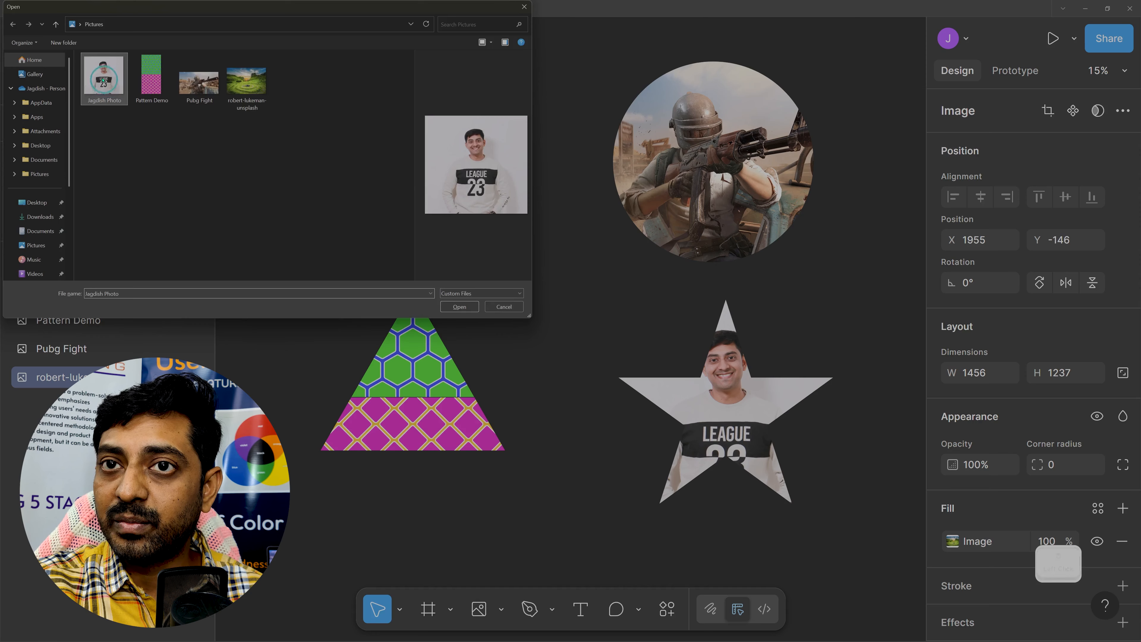
pyautogui.click(459, 306)
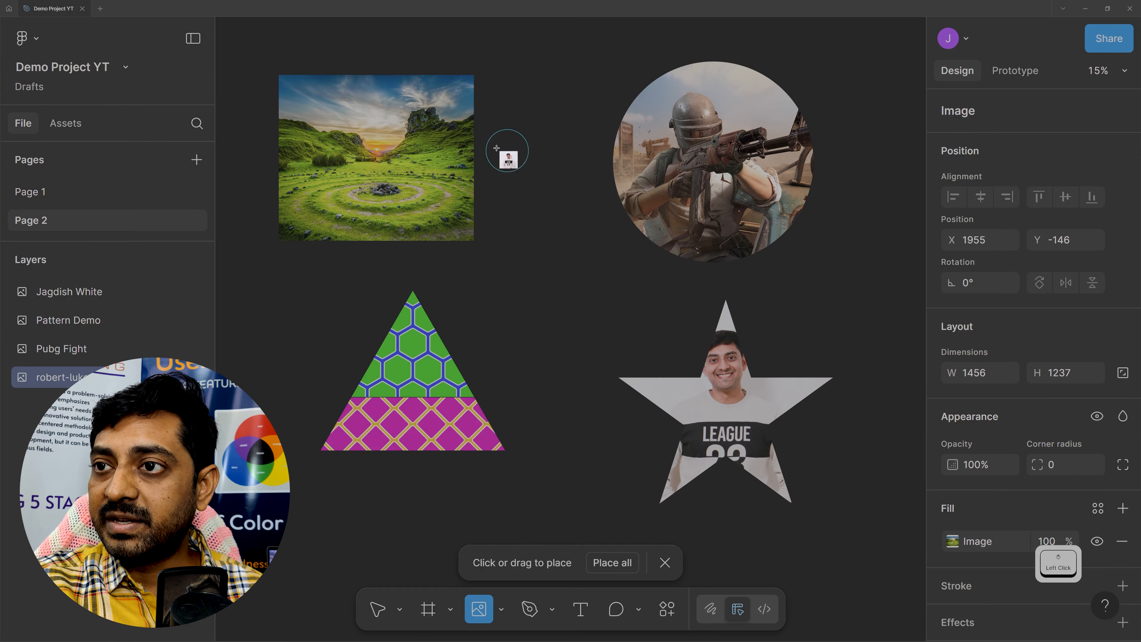
pyautogui.click(343, 140)
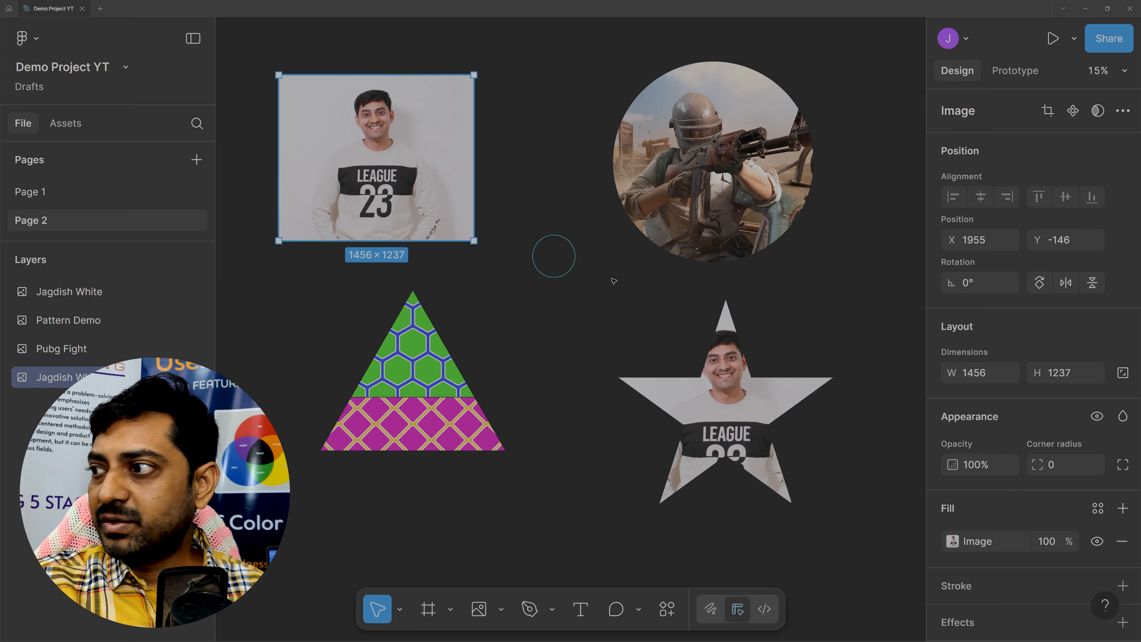
# Step: Copy the rectangle's portrait image fill onto the circle, and select the triangle's Pattern Demo fill
pyautogui.scroll(-2, 1001, 344)
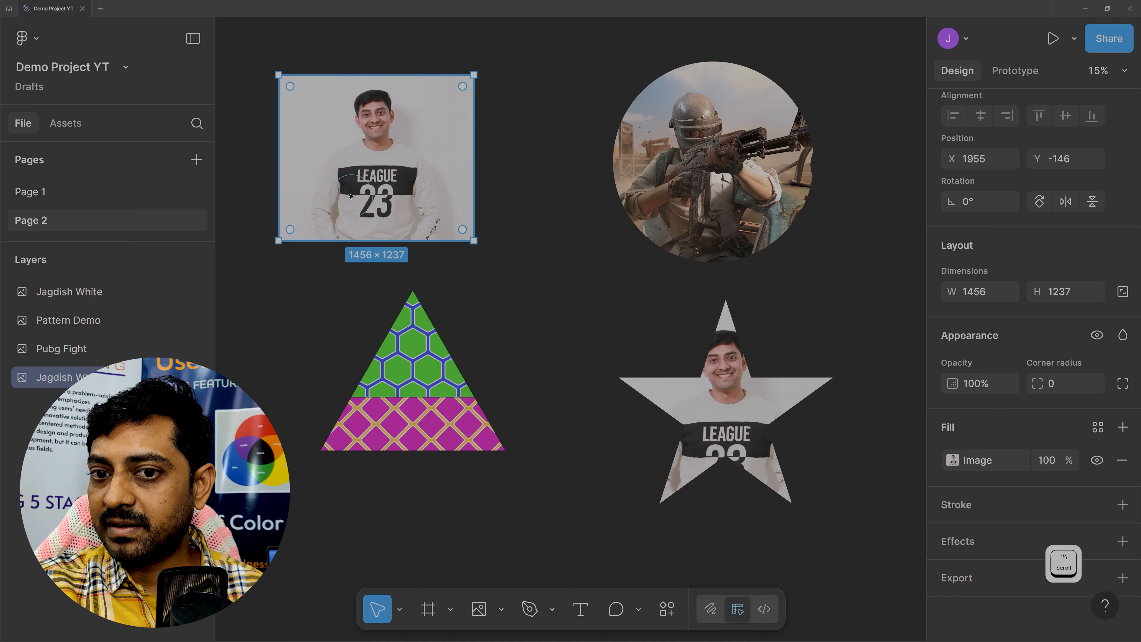
pyautogui.click(933, 460)
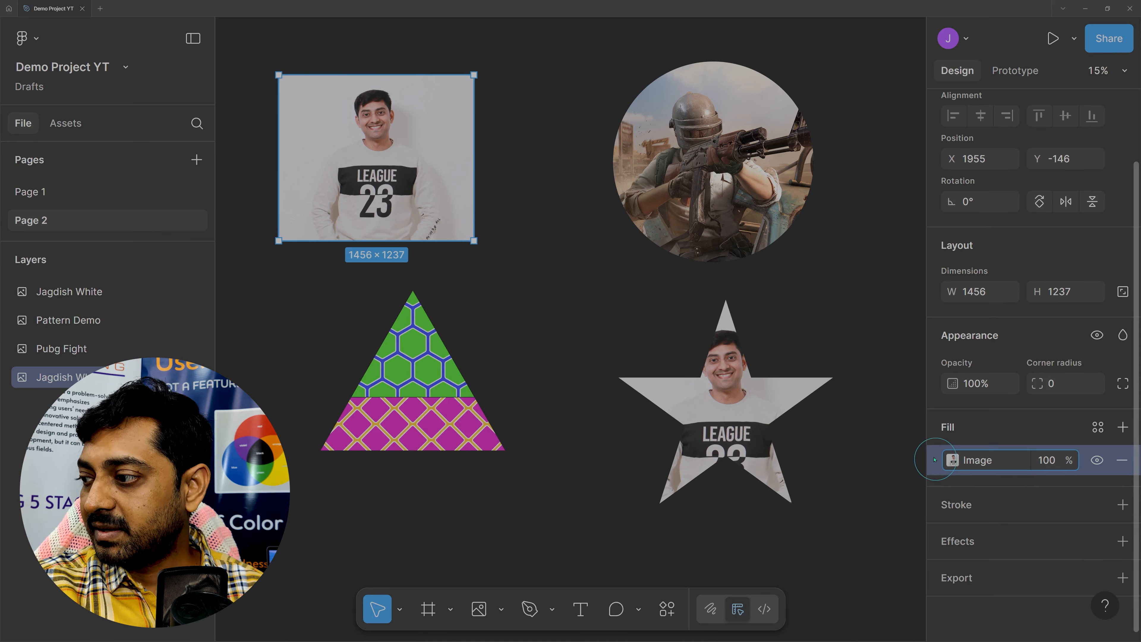
pyautogui.hotkey('ctrl', 'c')
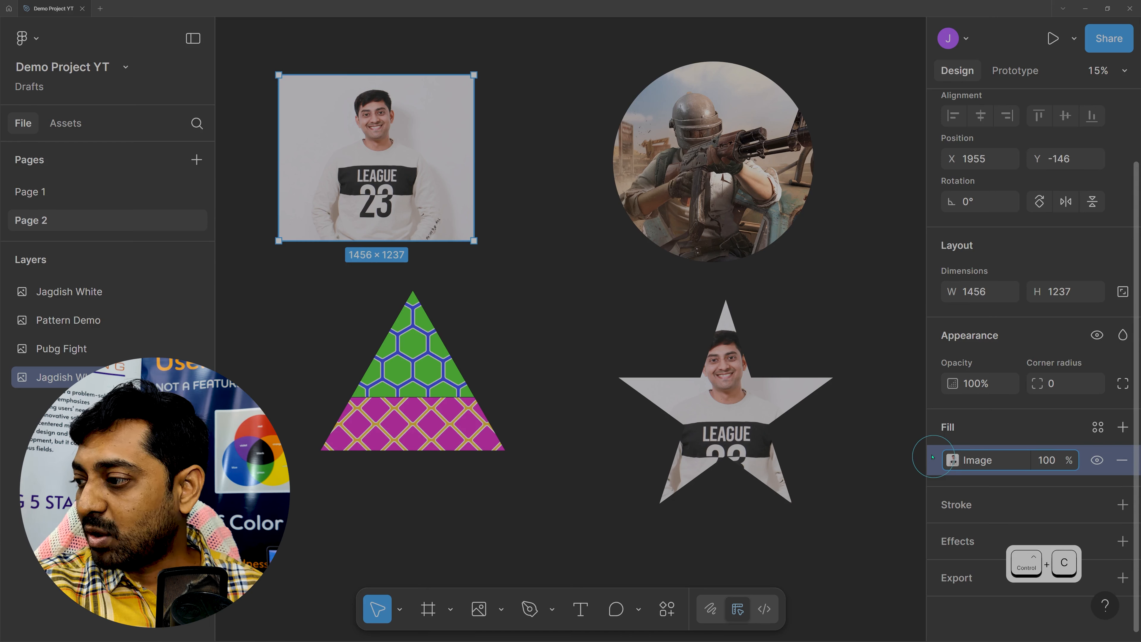
pyautogui.click(710, 142)
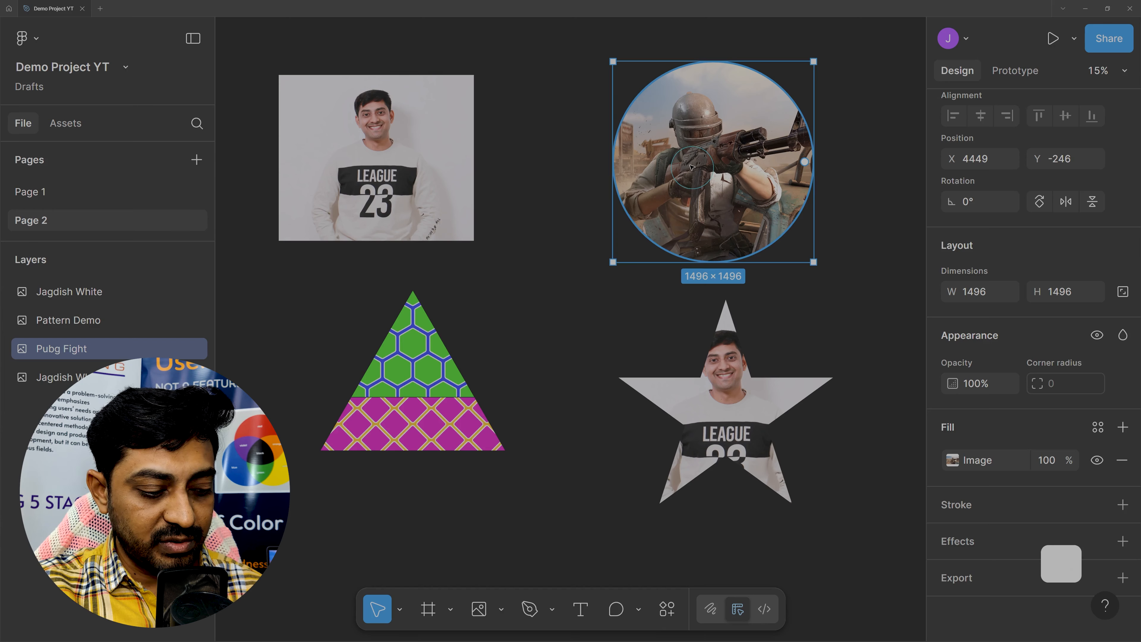
pyautogui.hotkey('ctrl', 'v')
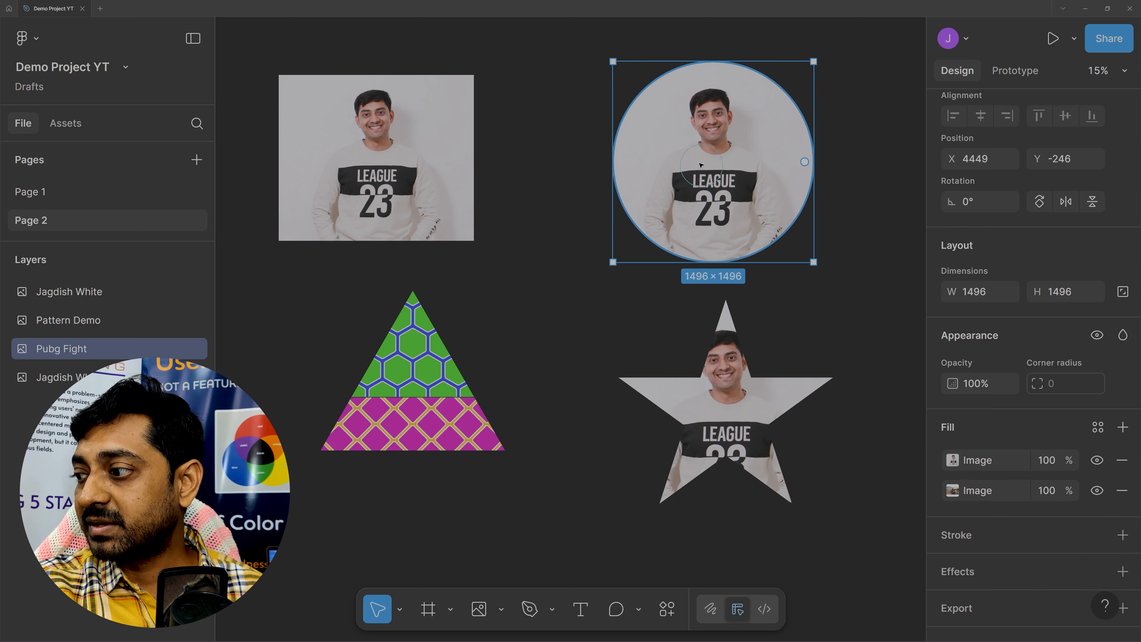
pyautogui.click(429, 360)
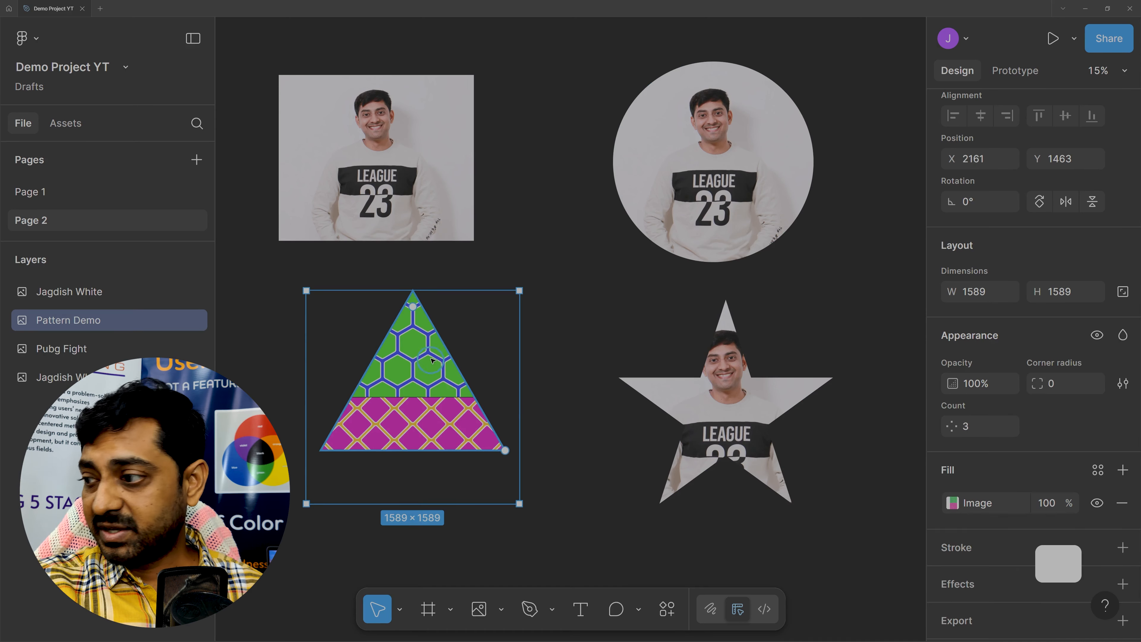
pyautogui.click(927, 496)
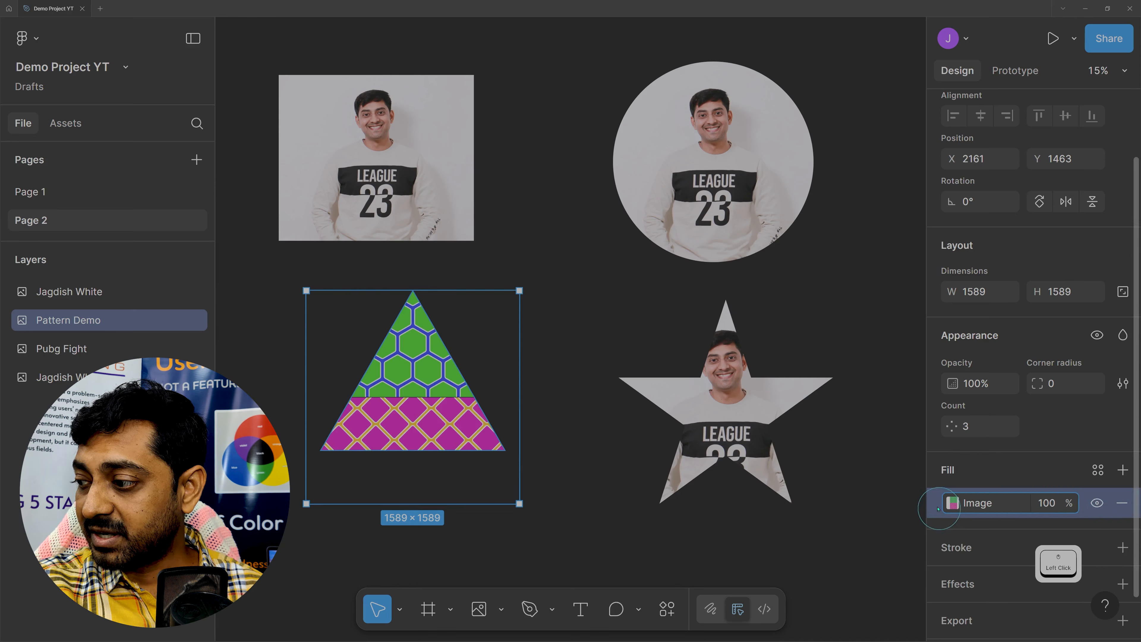
# Step: On Page 1, compare the fills of the large diamond-pattern rectangle and the Pattern Demo 1 image
pyautogui.click(418, 135)
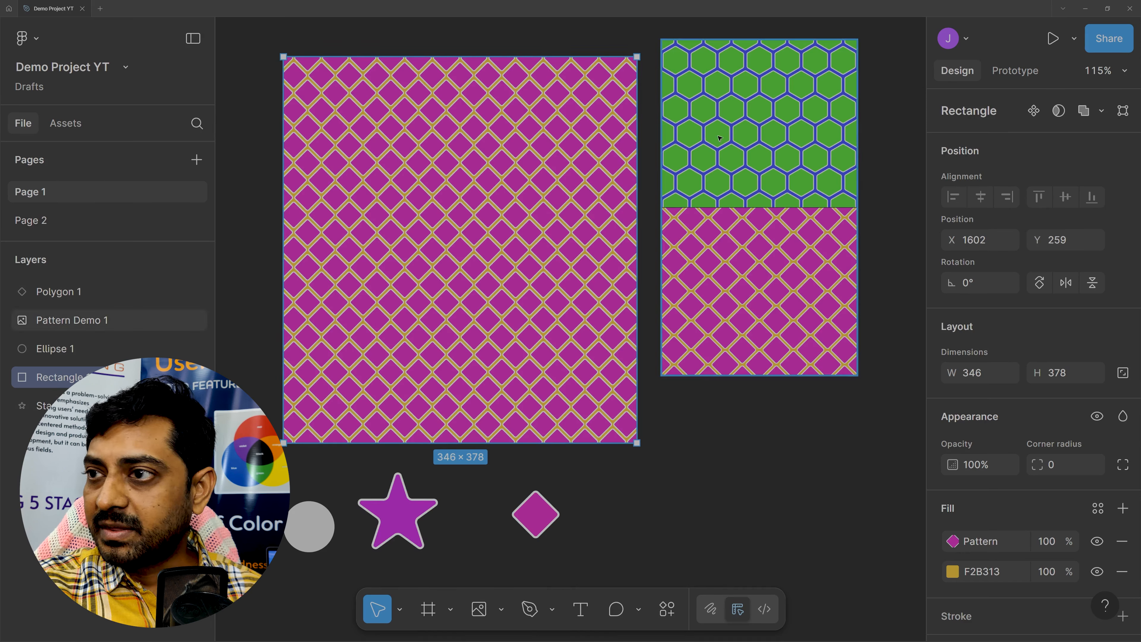
pyautogui.click(797, 109)
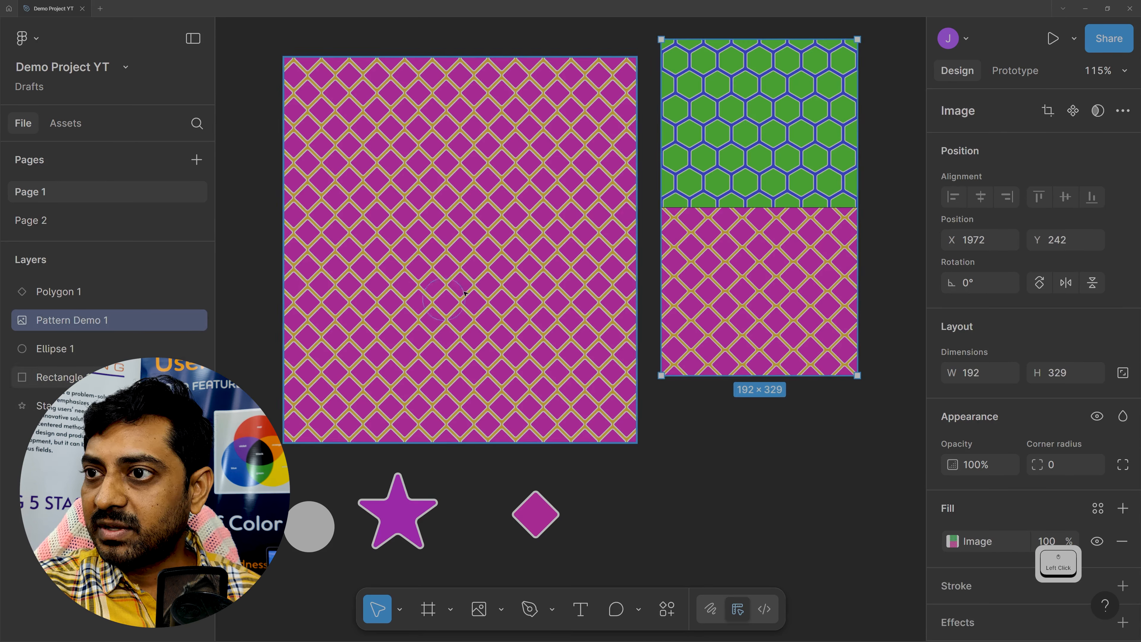
pyautogui.click(424, 230)
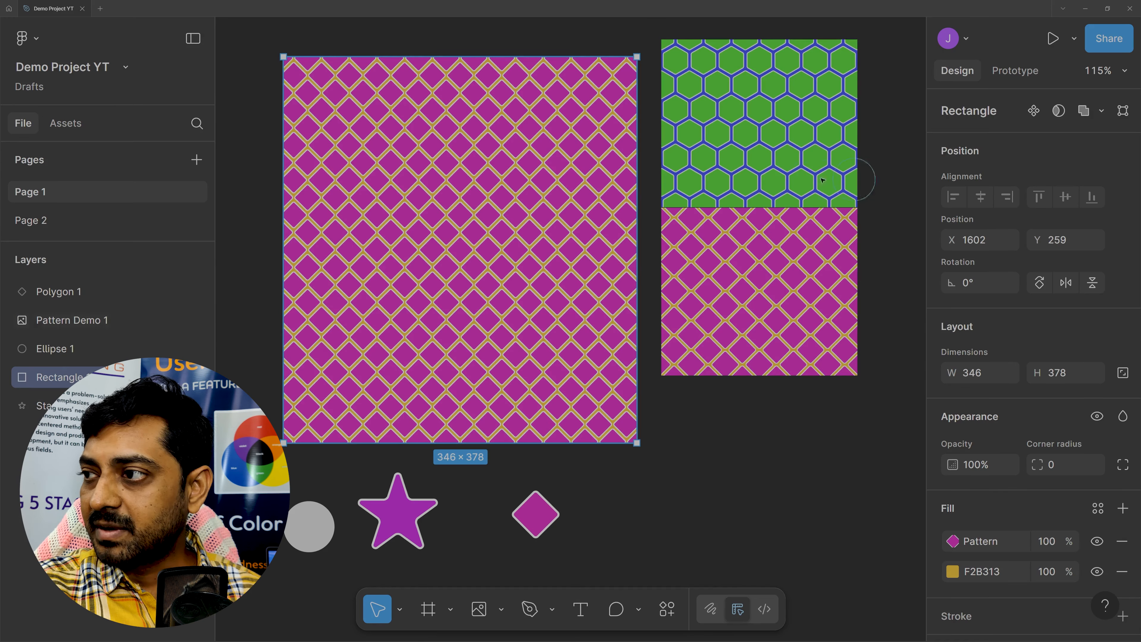
pyautogui.click(754, 172)
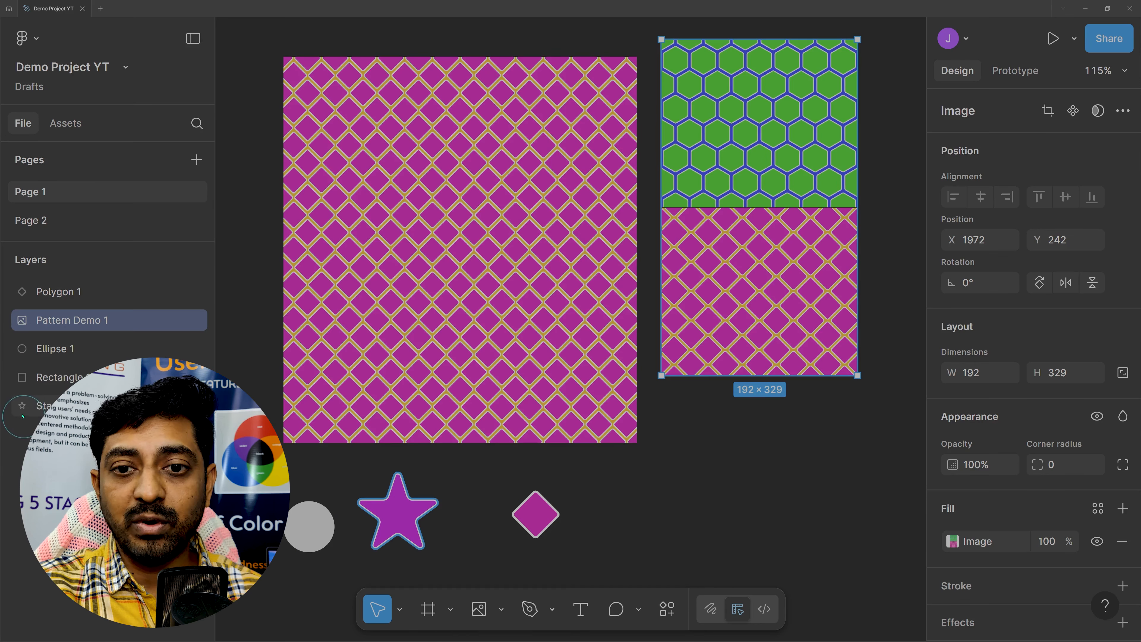
# Step: Examine the layer types of Polygon 1, Pattern Demo 1, Ellipse 1 and the pattern rectangle by selecting each layer
pyautogui.click(52, 300)
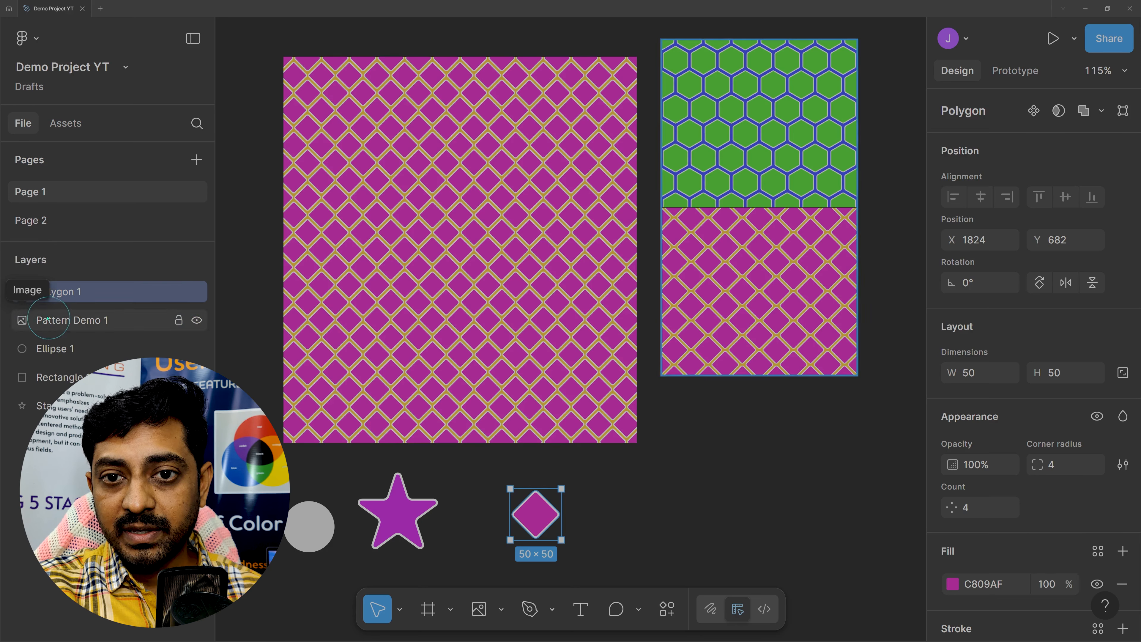
pyautogui.click(21, 321)
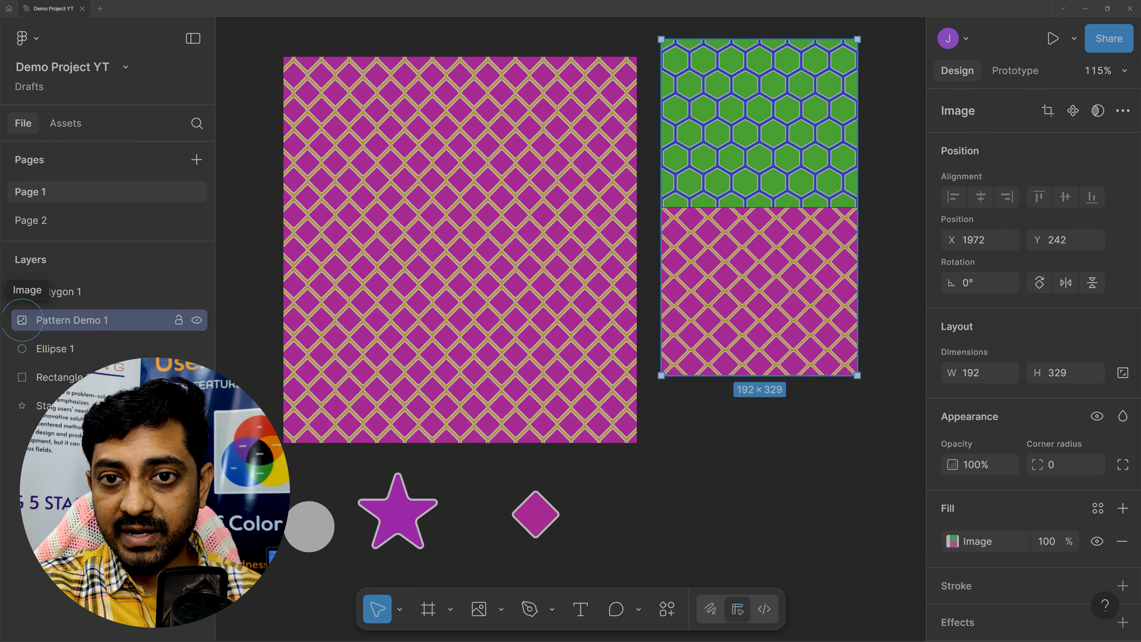
pyautogui.click(21, 349)
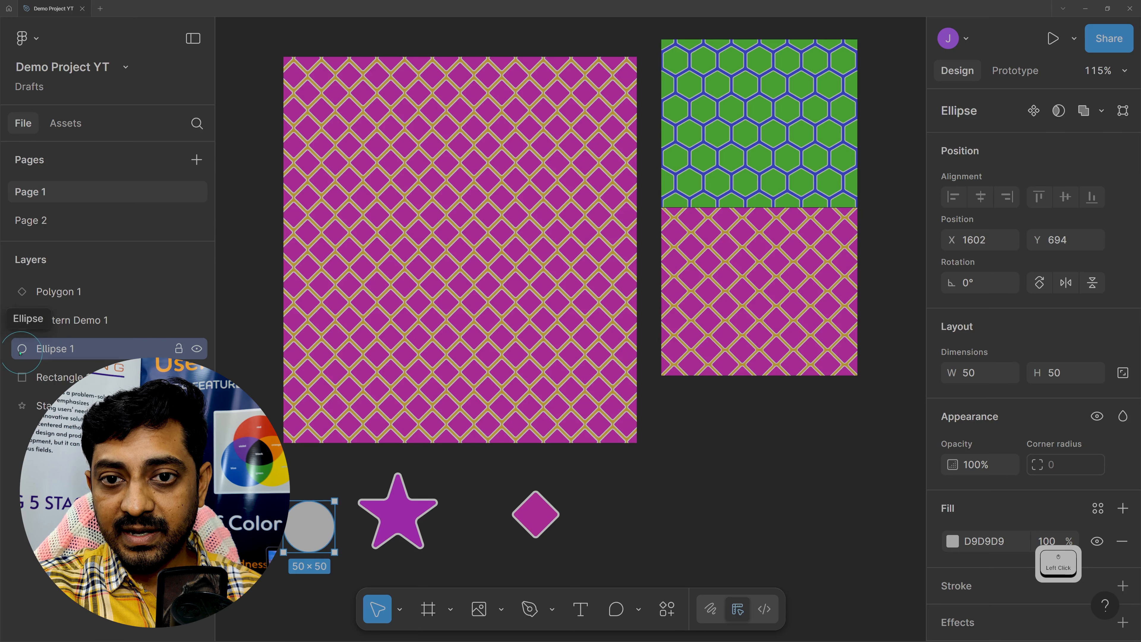
pyautogui.click(41, 379)
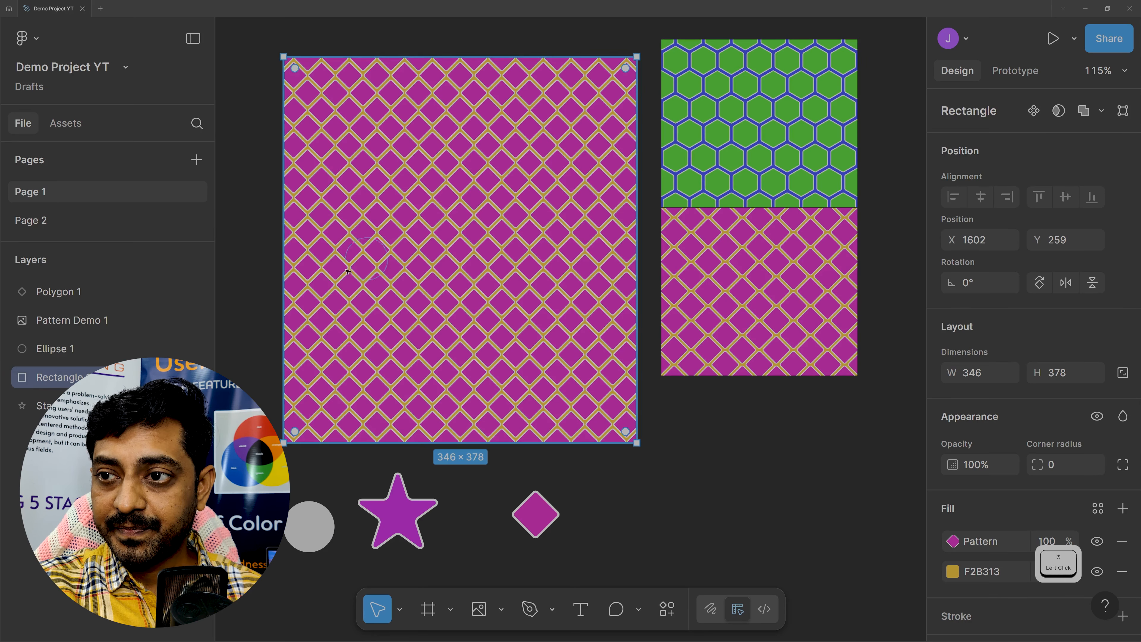
# Step: Delete the Pattern Demo 1 image, circle, star and diamond shapes, and move the diamond-pattern rectangle to about X 1573, Y 252
pyautogui.click(23, 406)
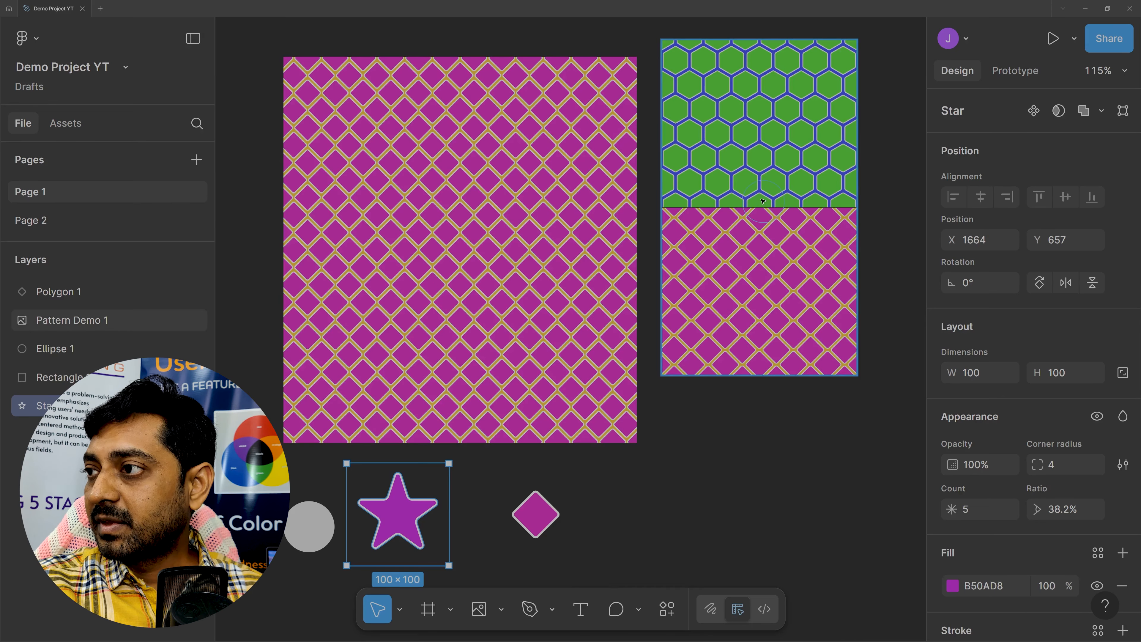
pyautogui.click(752, 185)
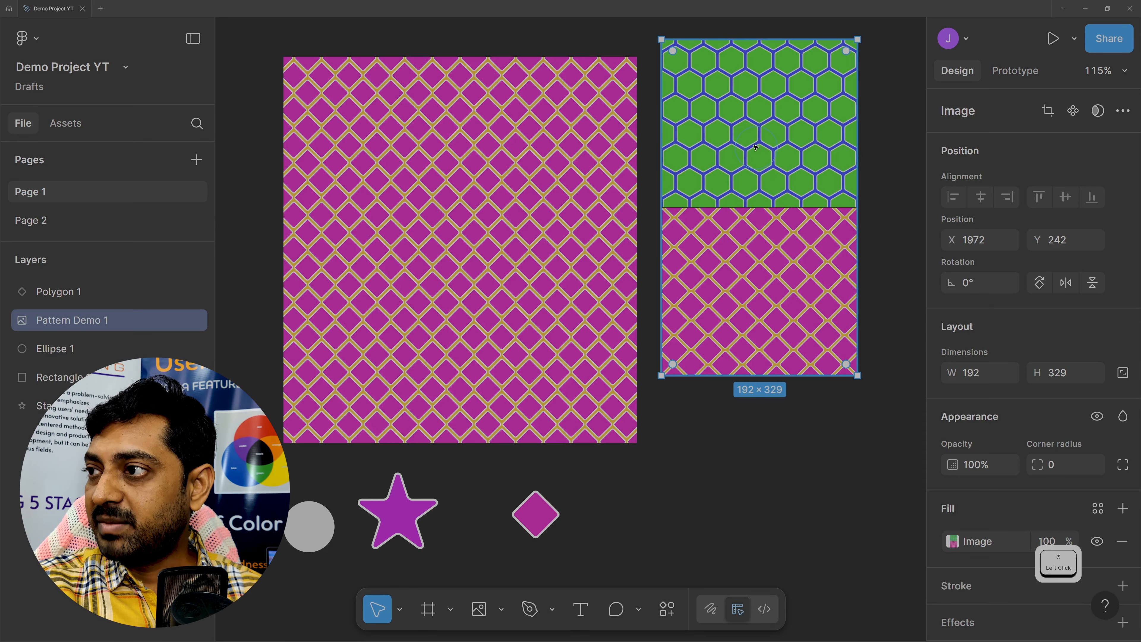
pyautogui.press('Delete')
pyautogui.moveTo(624, 510); pyautogui.dragTo(305, 527)
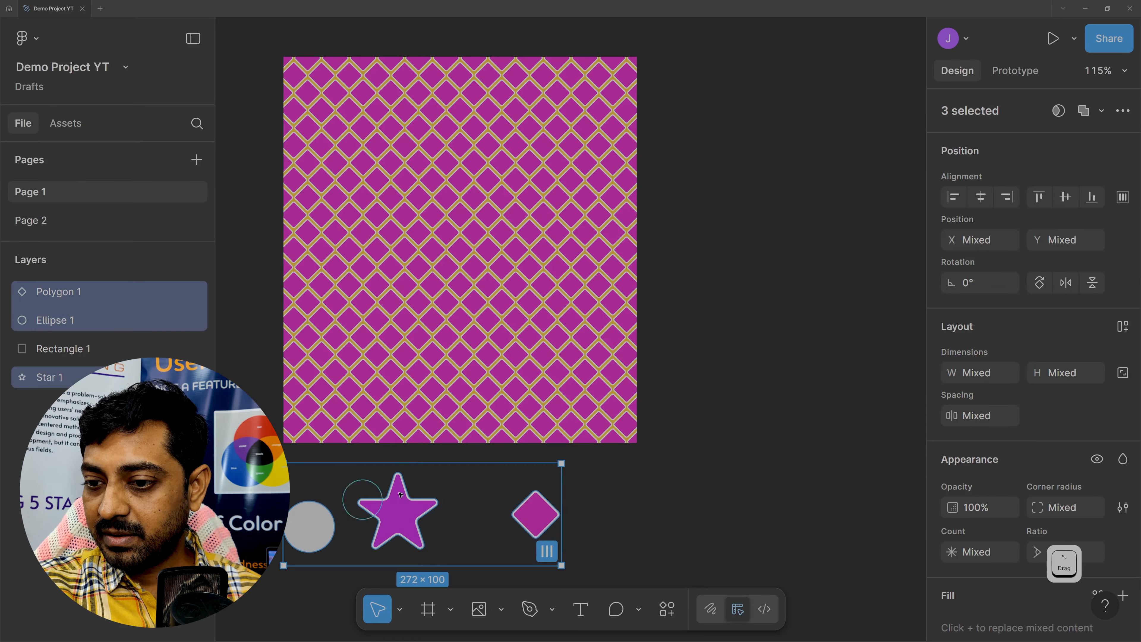
pyautogui.press('Delete')
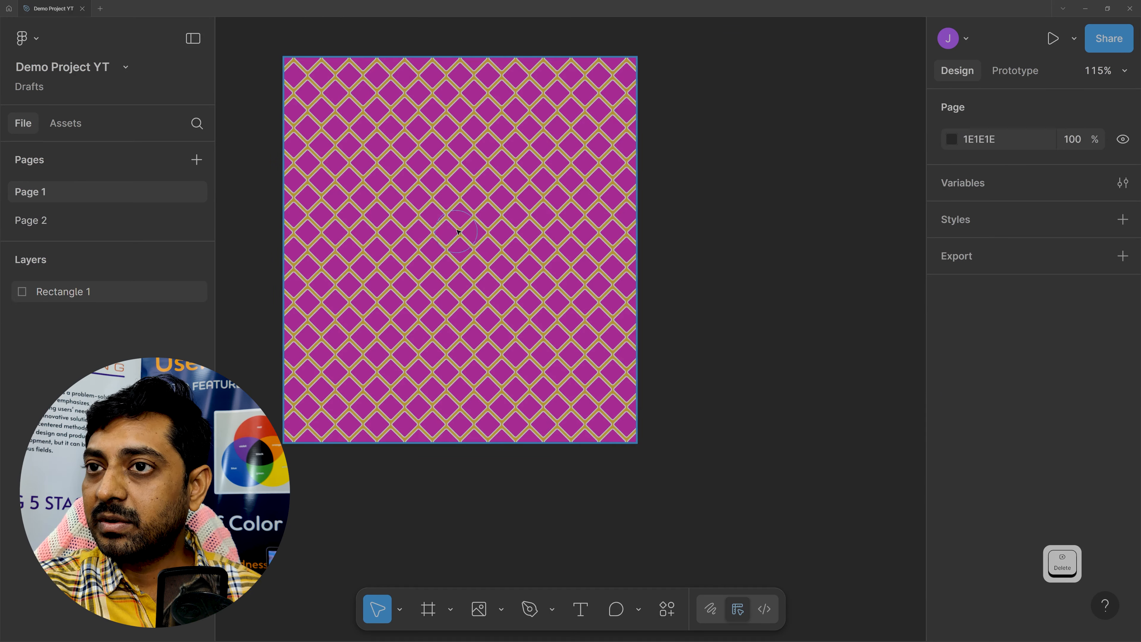
pyautogui.moveTo(457, 231)
pyautogui.mouseDown()
pyautogui.moveTo(446, 217)
pyautogui.moveTo(437, 224)
pyautogui.mouseUp()
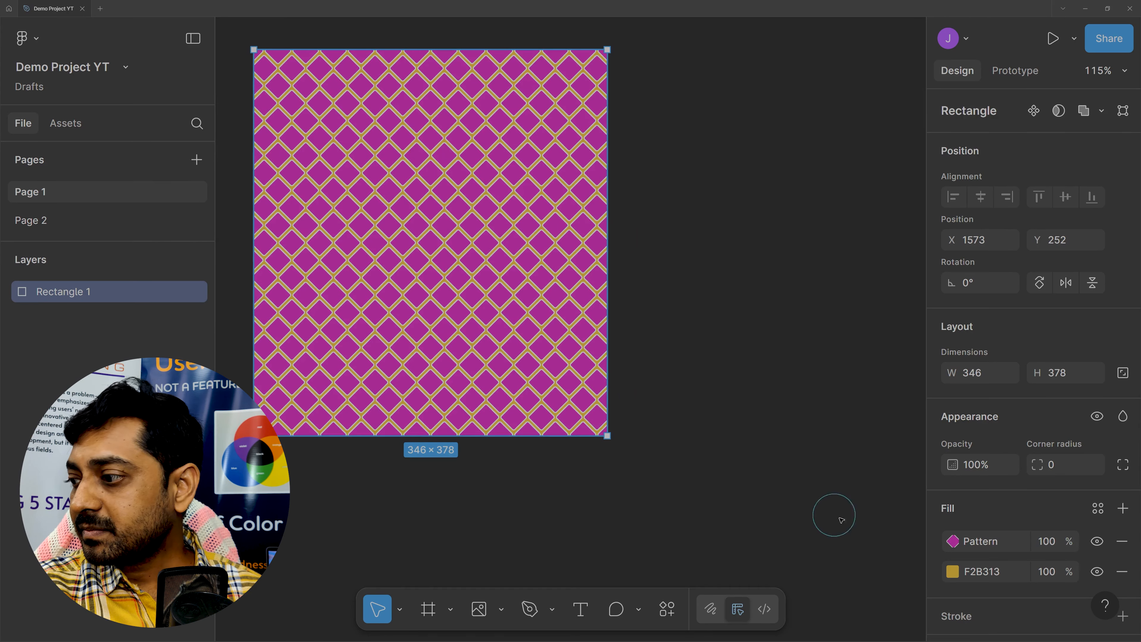
# Step: Change the rectangle's pattern fill to an image fill and upload the green landscape photo from the Pictures folder
pyautogui.scroll(-3, 1008, 438)
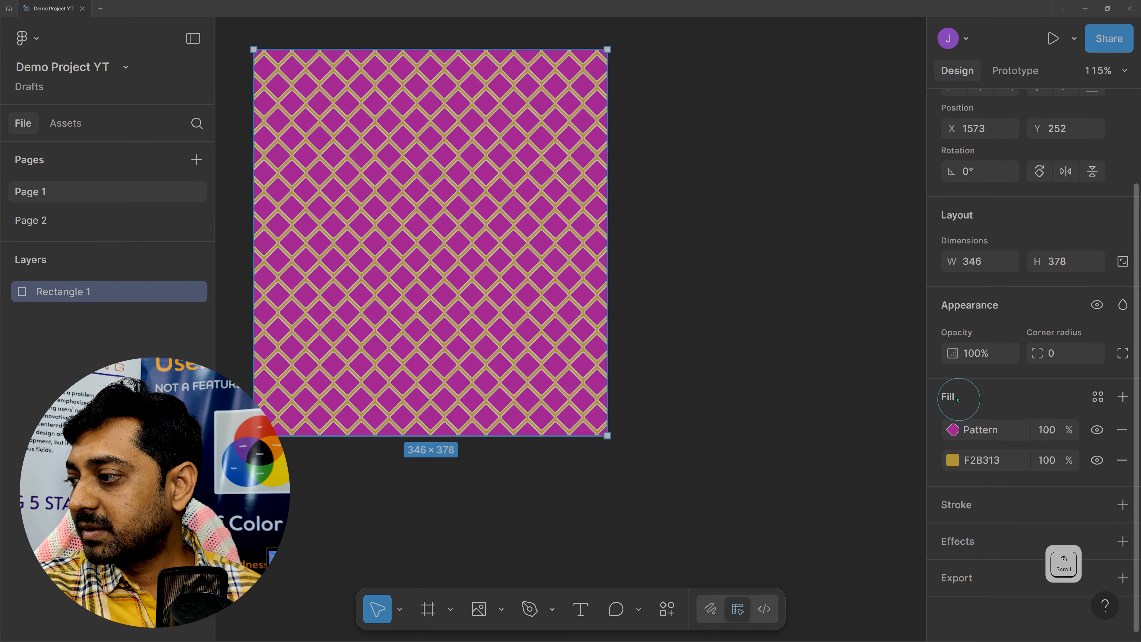
pyautogui.click(953, 429)
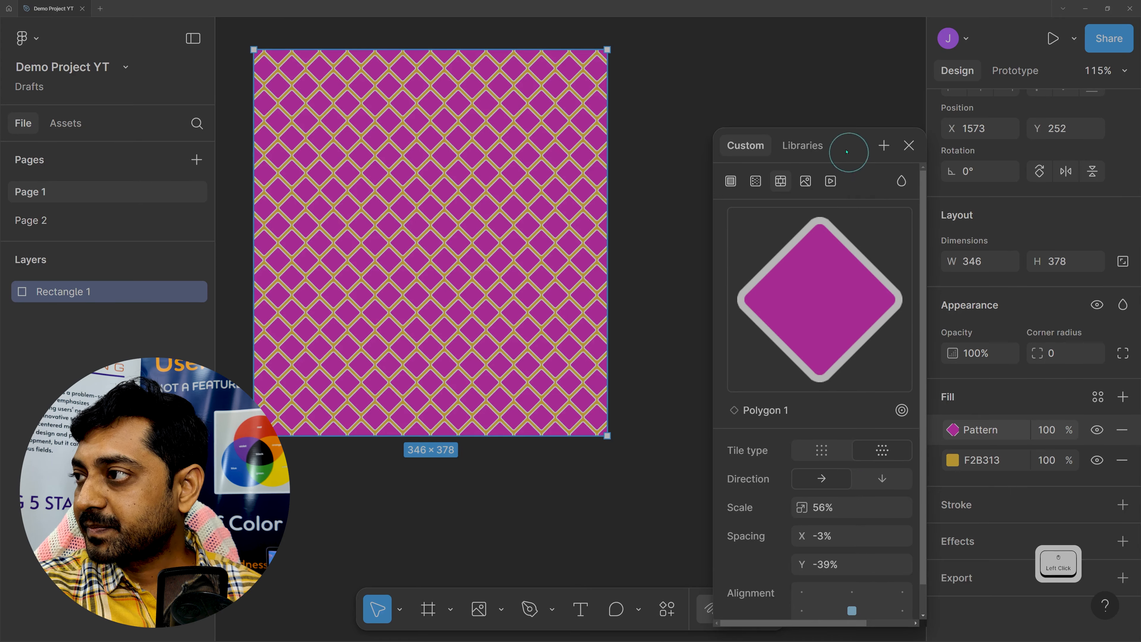
pyautogui.moveTo(847, 148); pyautogui.dragTo(793, 61)
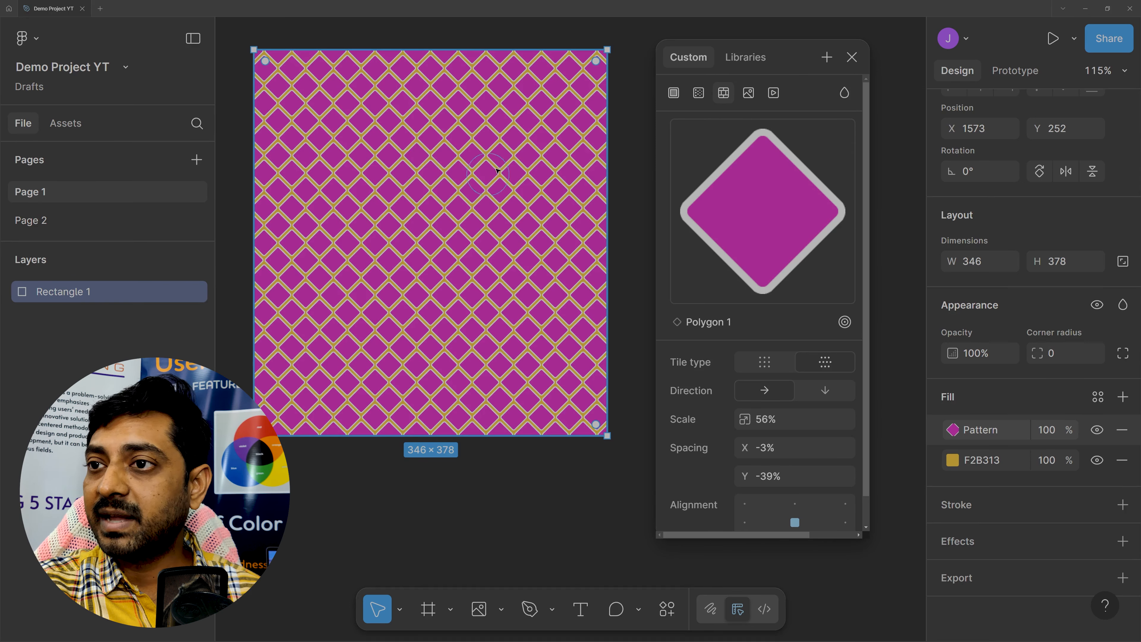
pyautogui.click(749, 93)
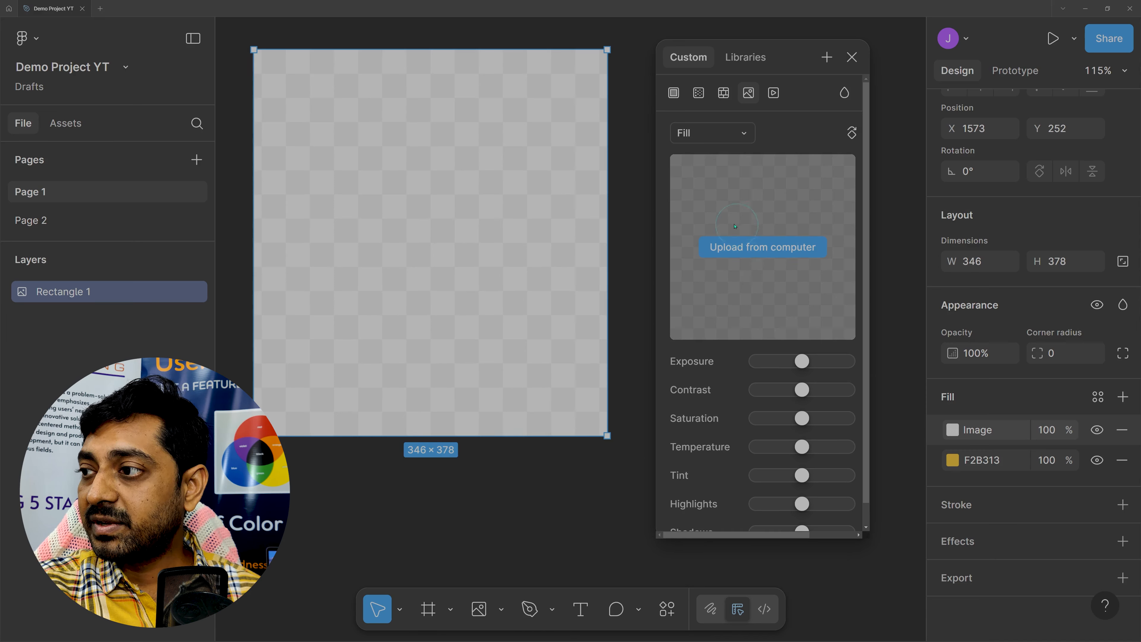
pyautogui.click(782, 248)
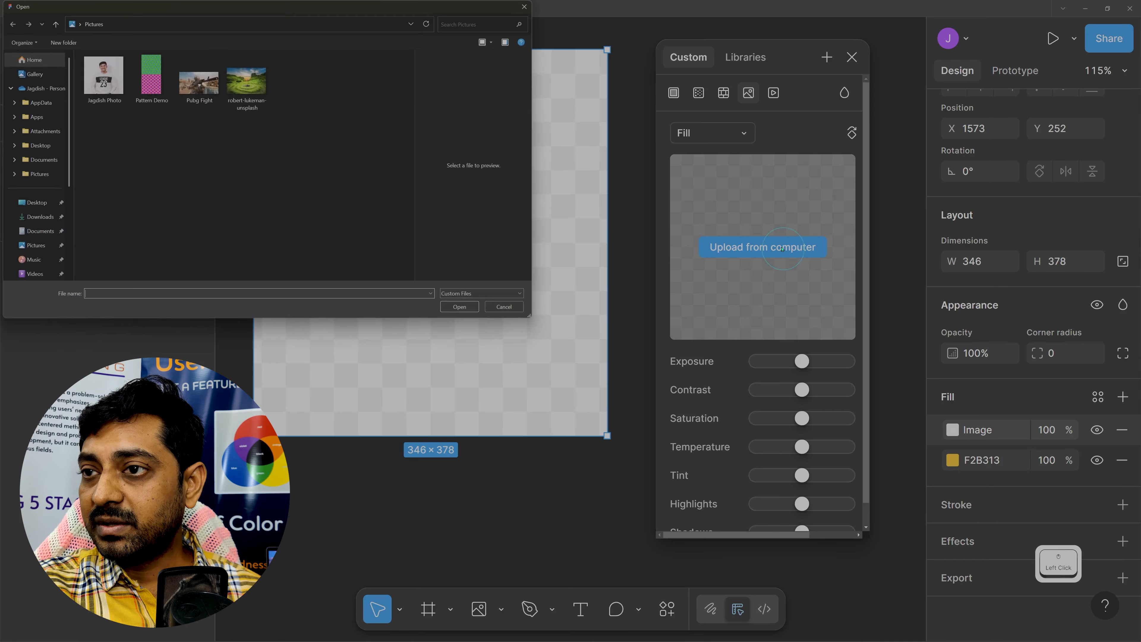
pyautogui.click(155, 65)
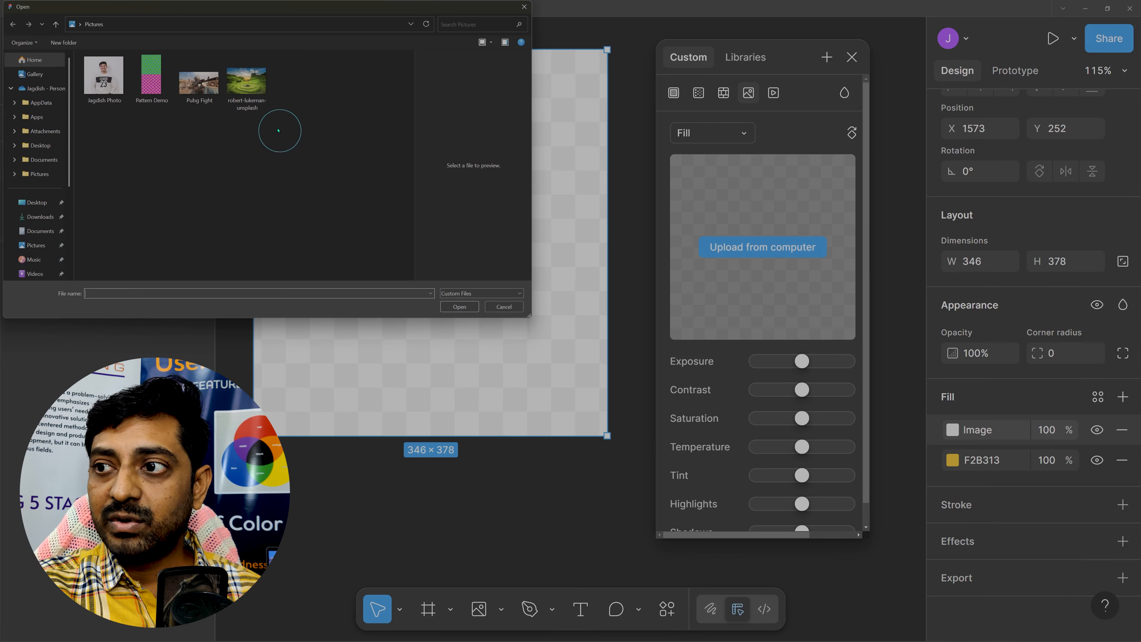
pyautogui.doubleClick(242, 82)
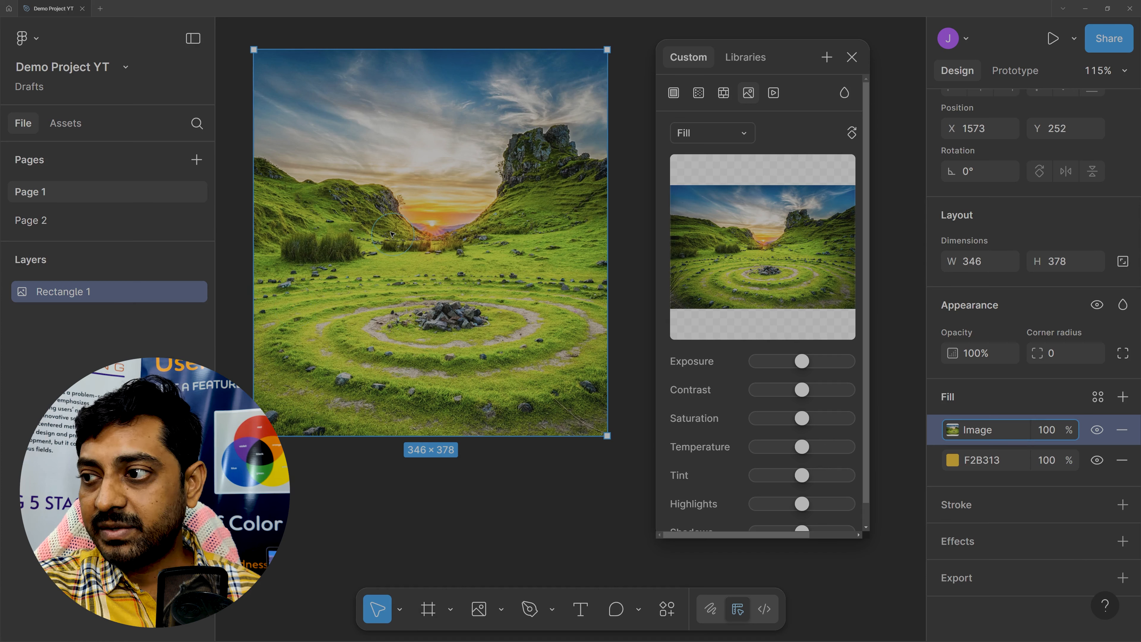
# Step: Replace the landscape in the rectangle's image fill with the portrait photo from the Pictures folder
pyautogui.moveTo(762, 248)
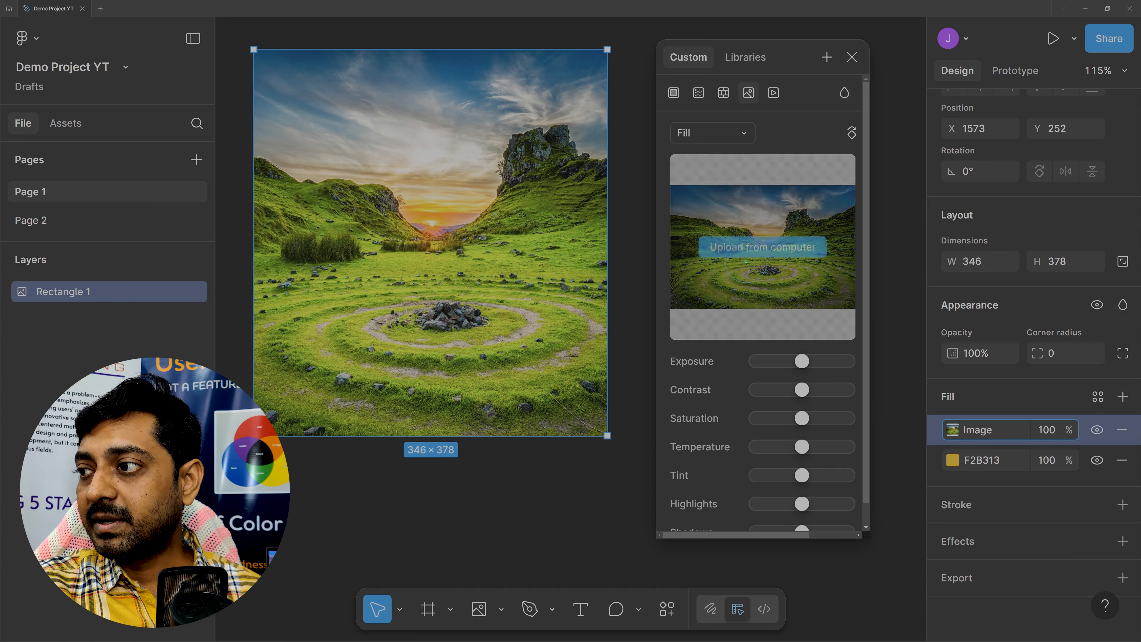
pyautogui.click(763, 248)
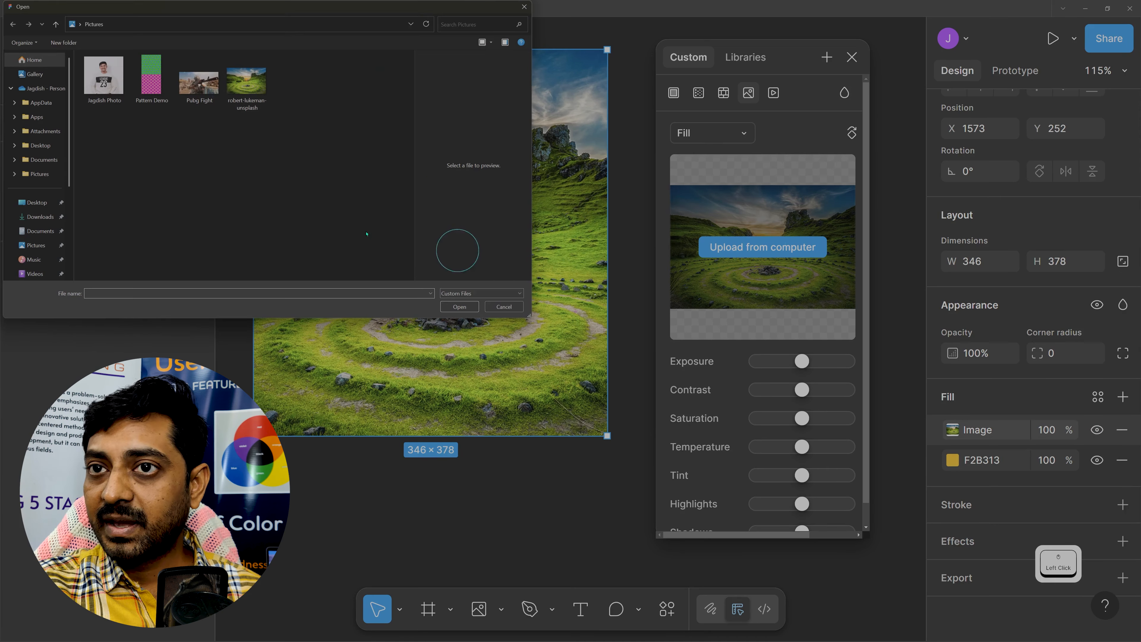
pyautogui.doubleClick(99, 74)
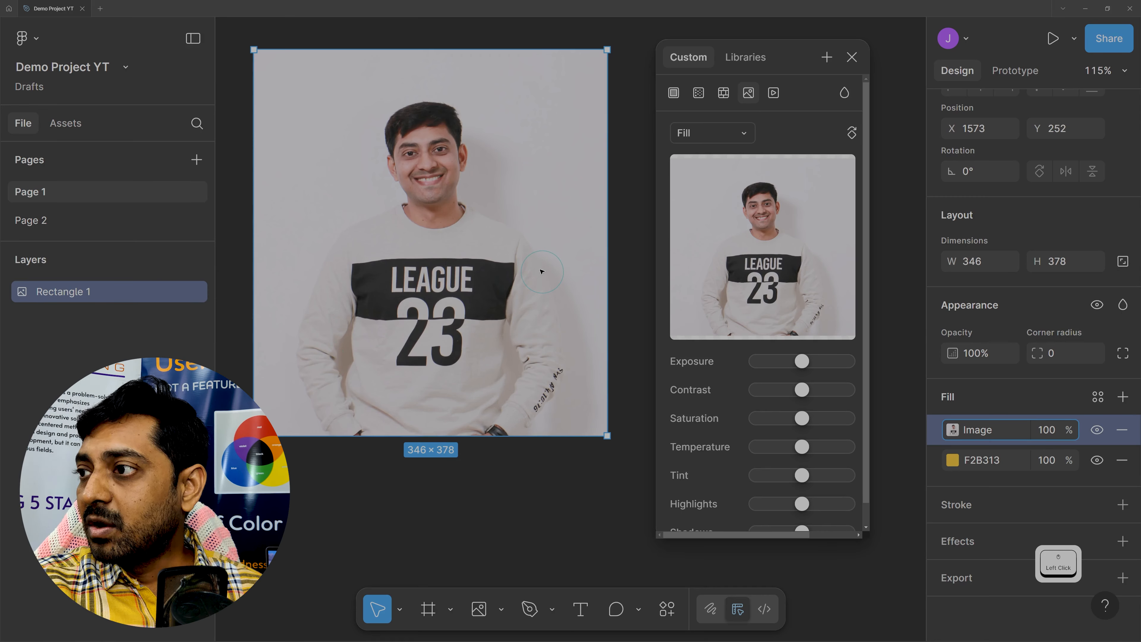
pyautogui.scroll(-1, 763, 233)
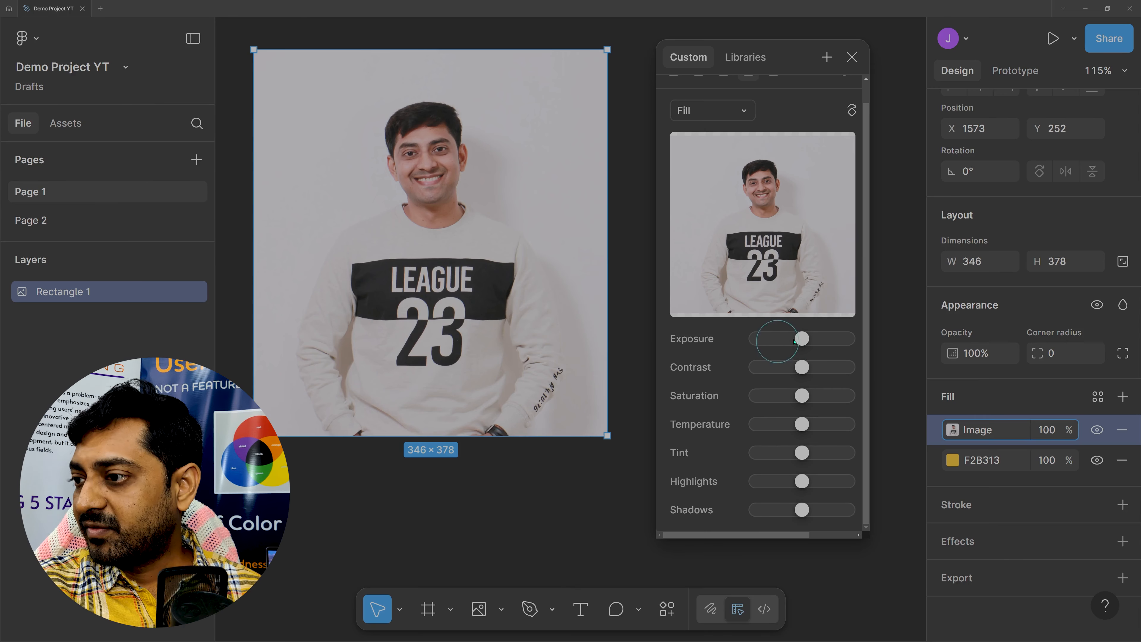
pyautogui.moveTo(804, 339); pyautogui.dragTo(803, 512)
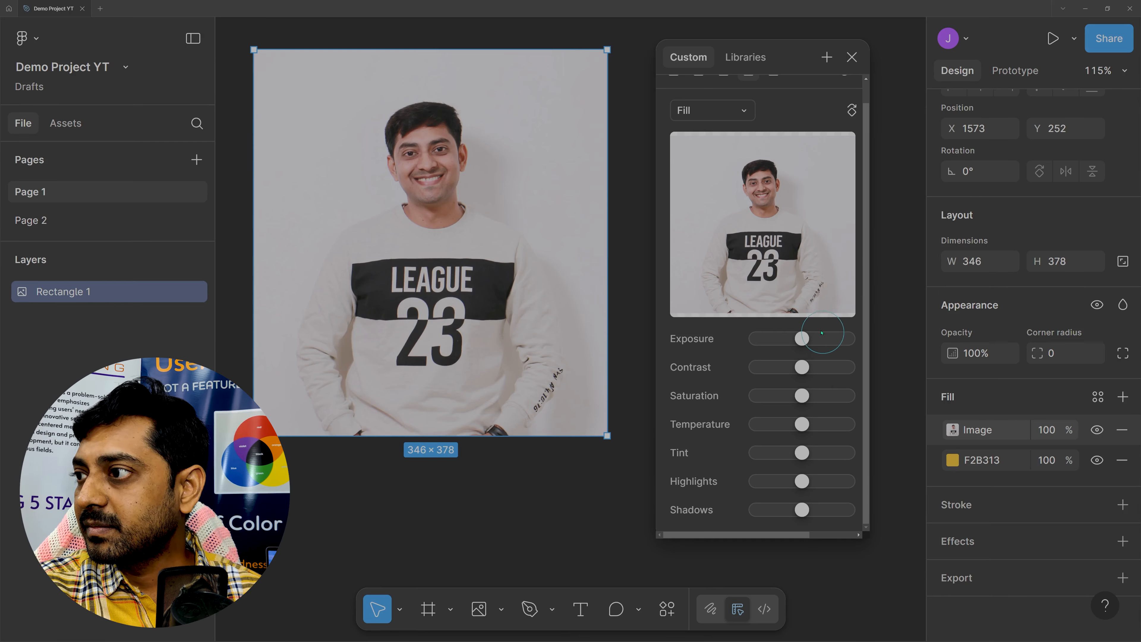
pyautogui.scroll(1, 808, 269)
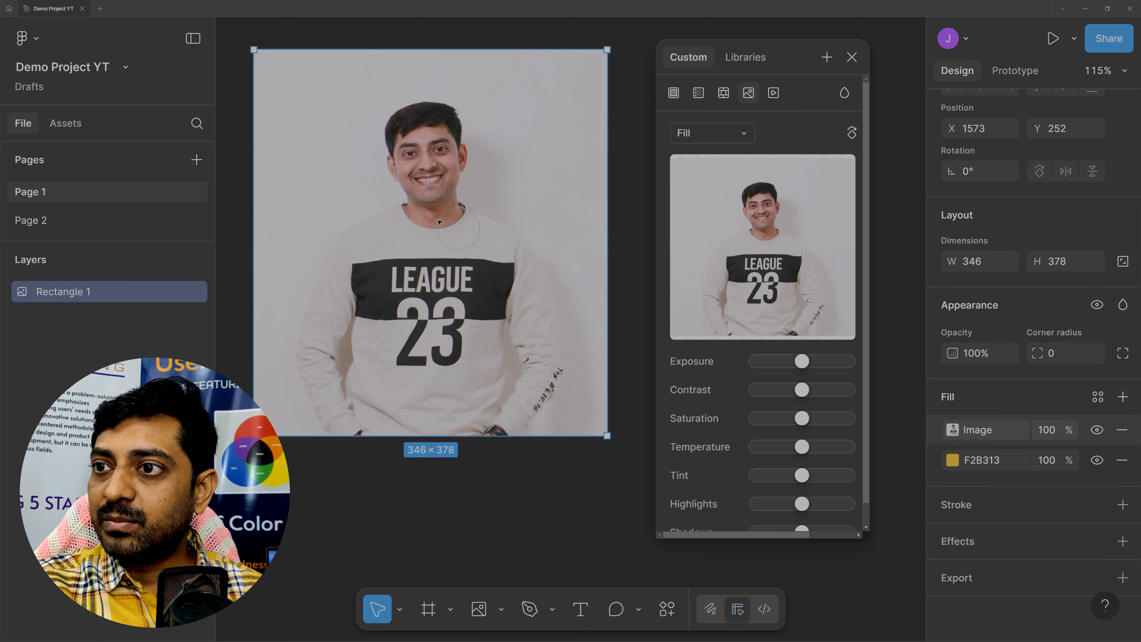
# Step: Rotate the rectangle's image fill through a full turn in 90° increments
pyautogui.click(852, 134)
pyautogui.click(852, 134)
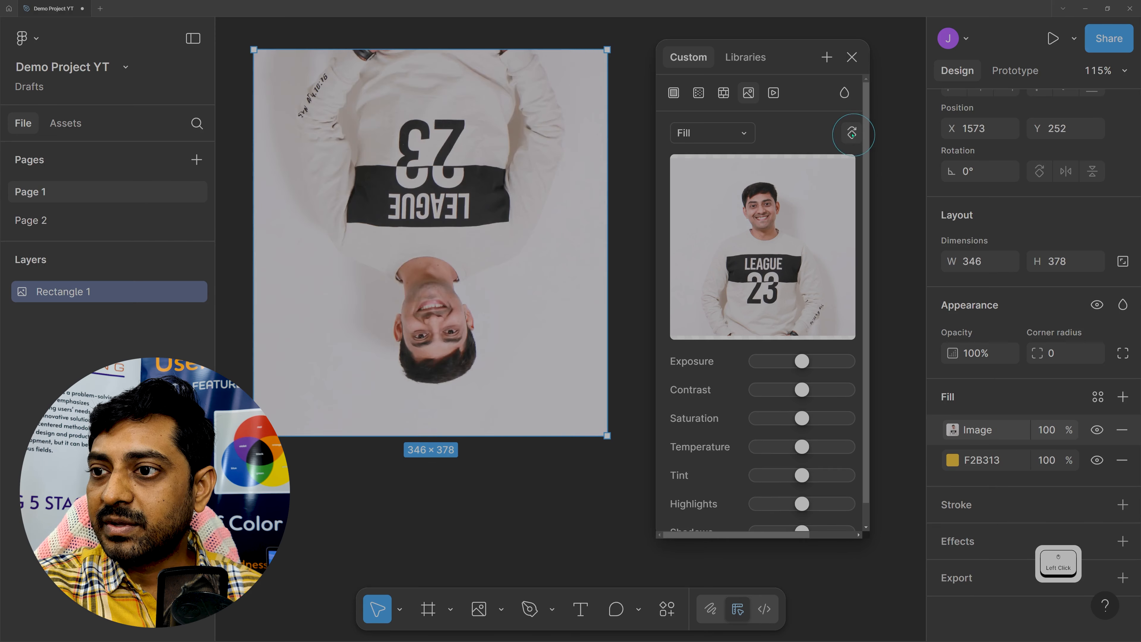
pyautogui.click(852, 134)
pyautogui.click(852, 134)
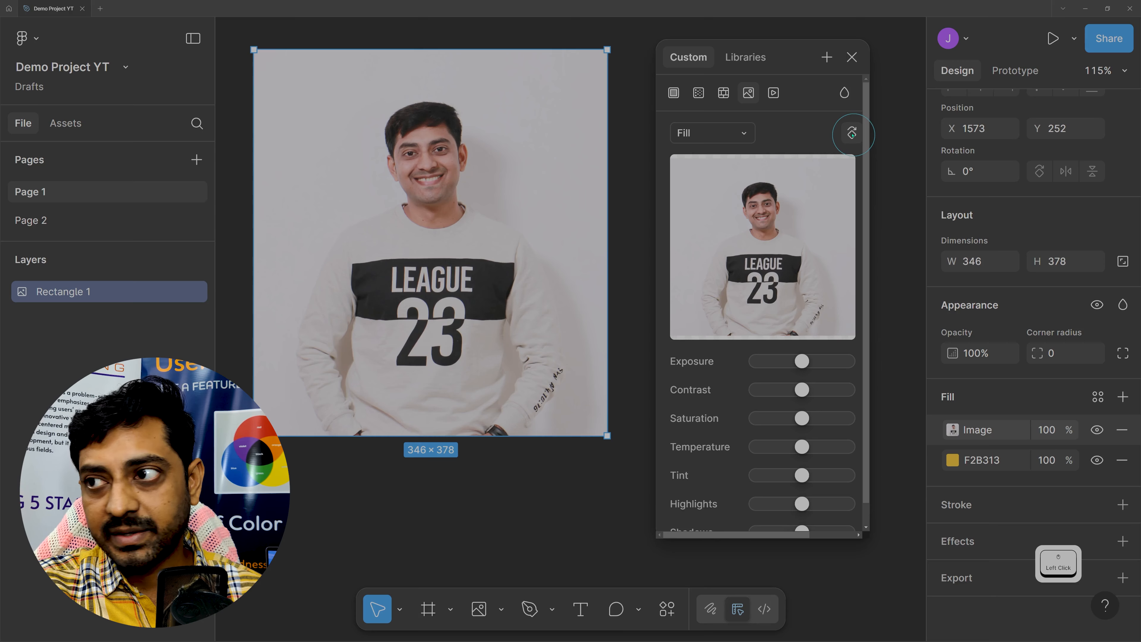
# Step: Keep the image scaling mode on Fill and resize the rectangle to about 396 × 150
pyautogui.click(737, 135)
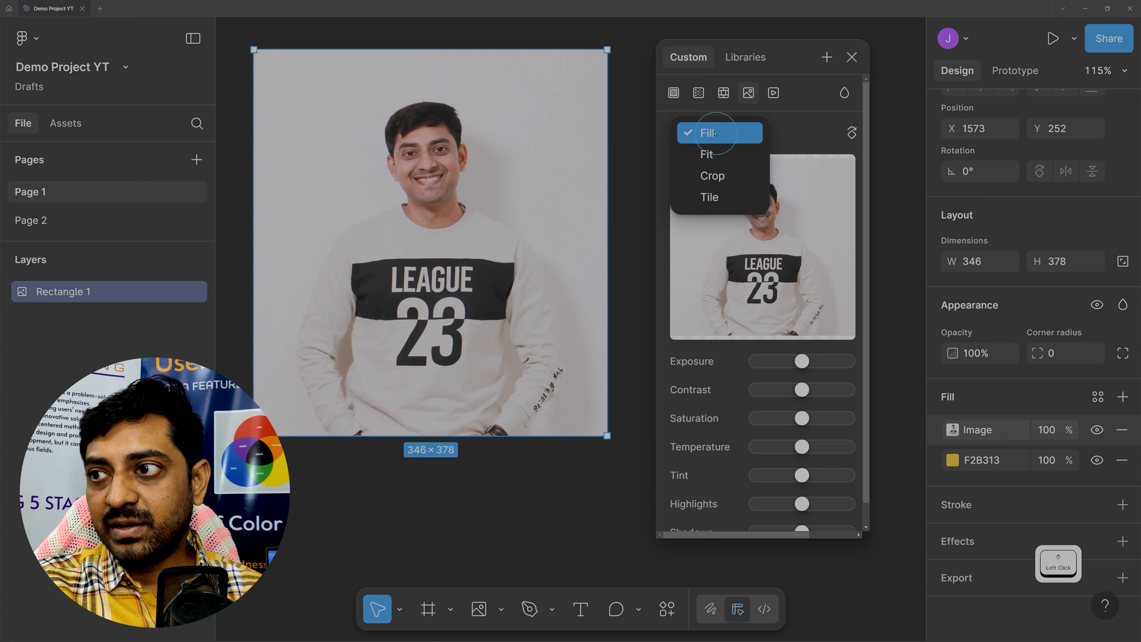
pyautogui.click(717, 134)
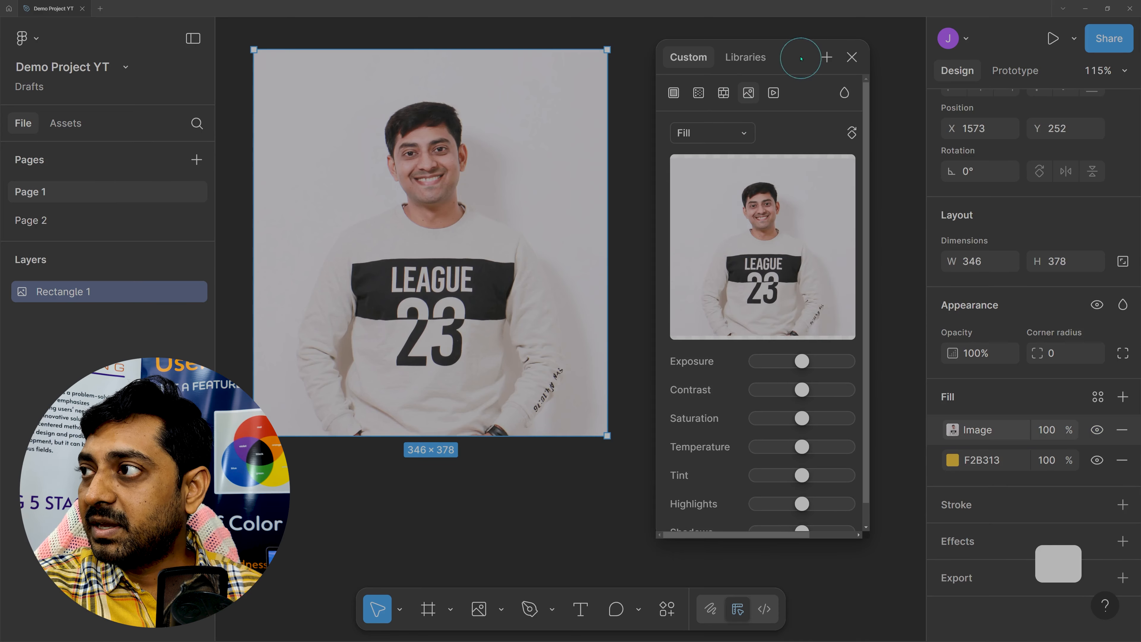
pyautogui.moveTo(780, 66); pyautogui.dragTo(829, 55)
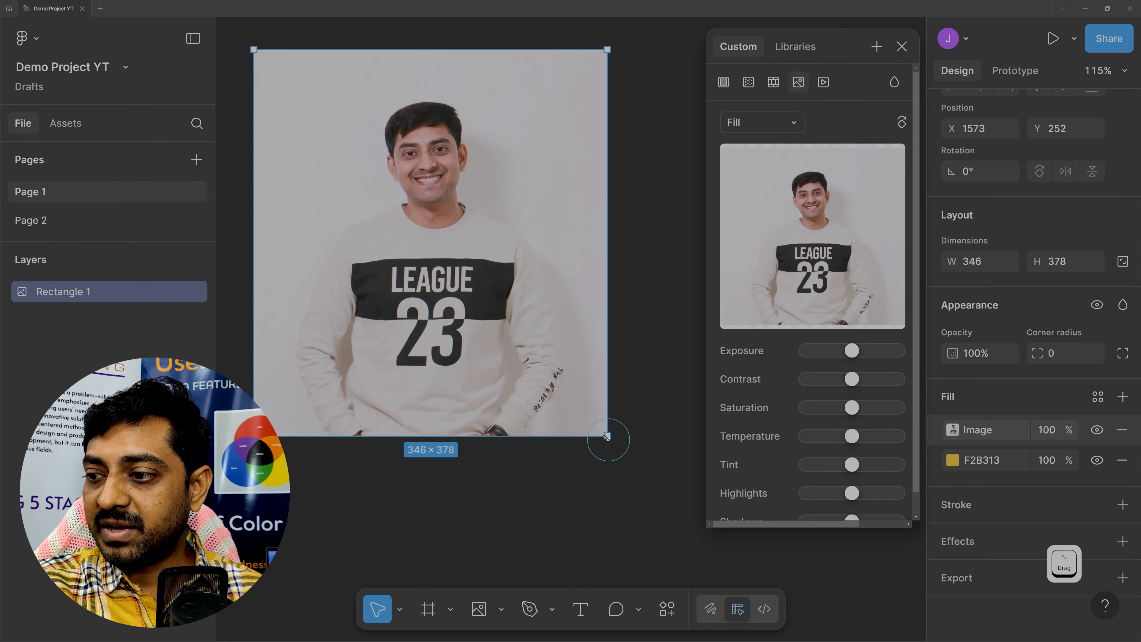
pyautogui.moveTo(606, 434); pyautogui.dragTo(658, 203)
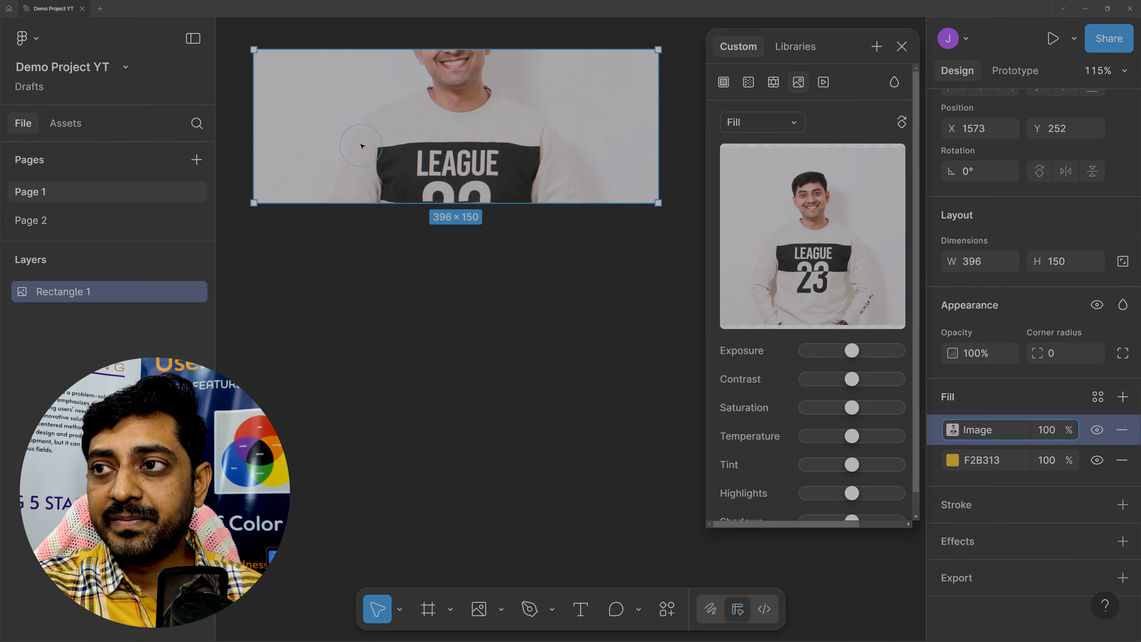
pyautogui.click(624, 203)
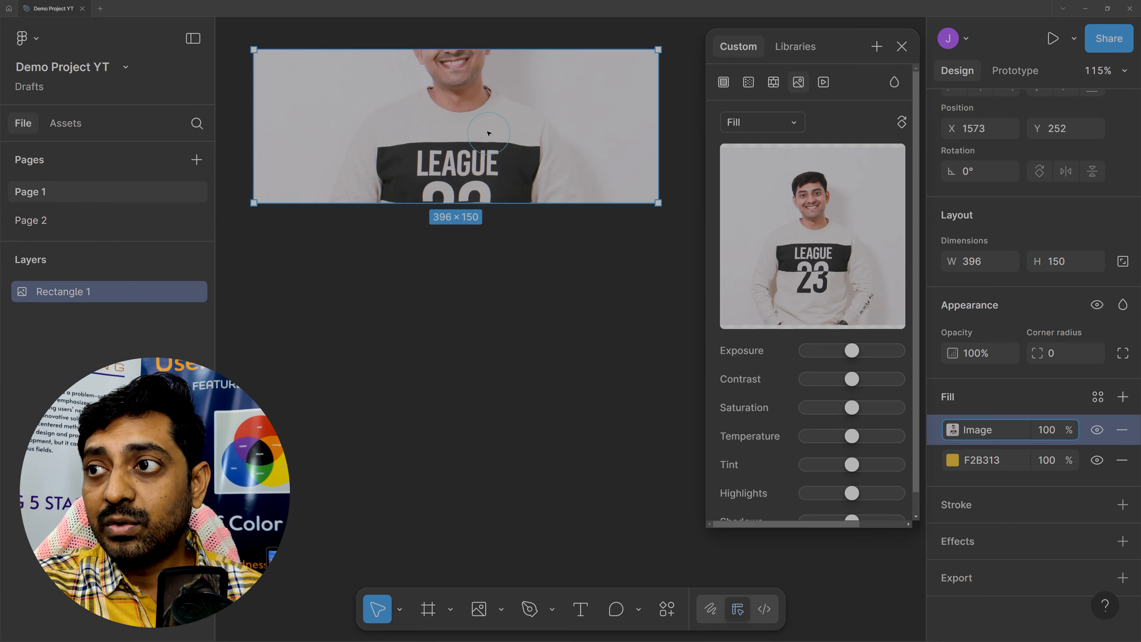
# Step: Set the rectangle's image scaling mode to Fit and hide the underlying F2B313 fill
pyautogui.click(764, 122)
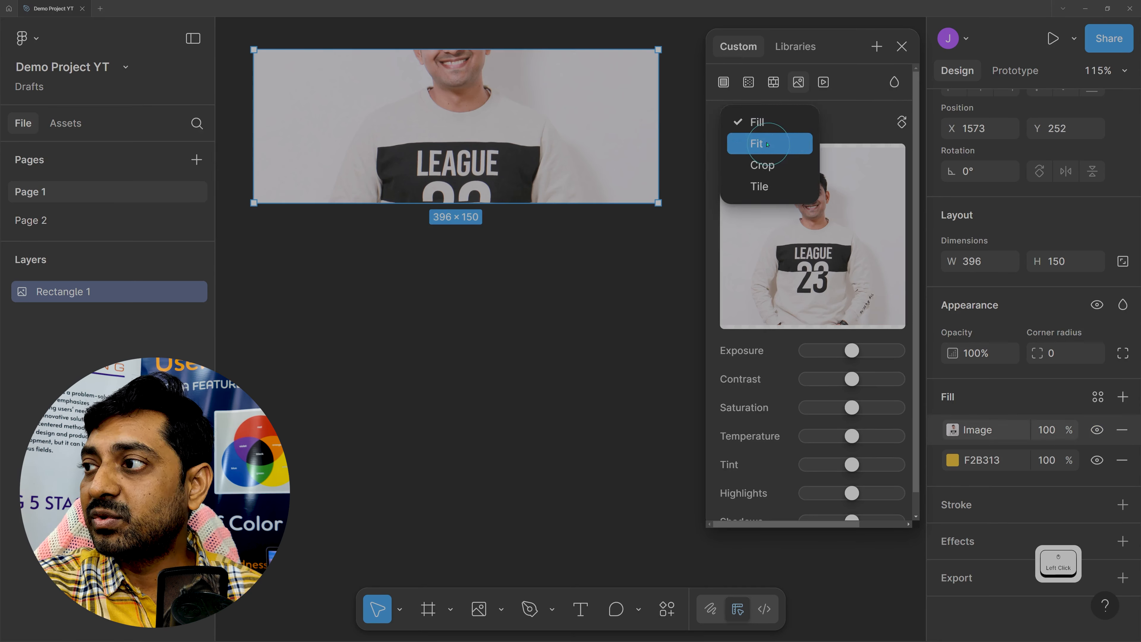
pyautogui.click(776, 144)
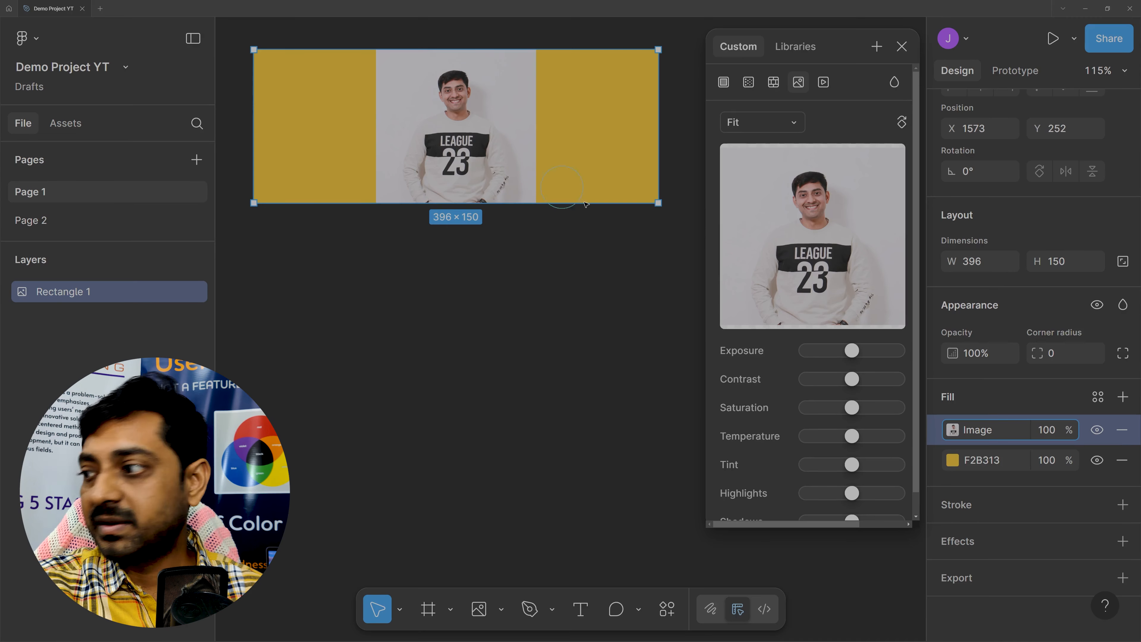
pyautogui.scroll(-1, 979, 462)
pyautogui.moveTo(936, 465)
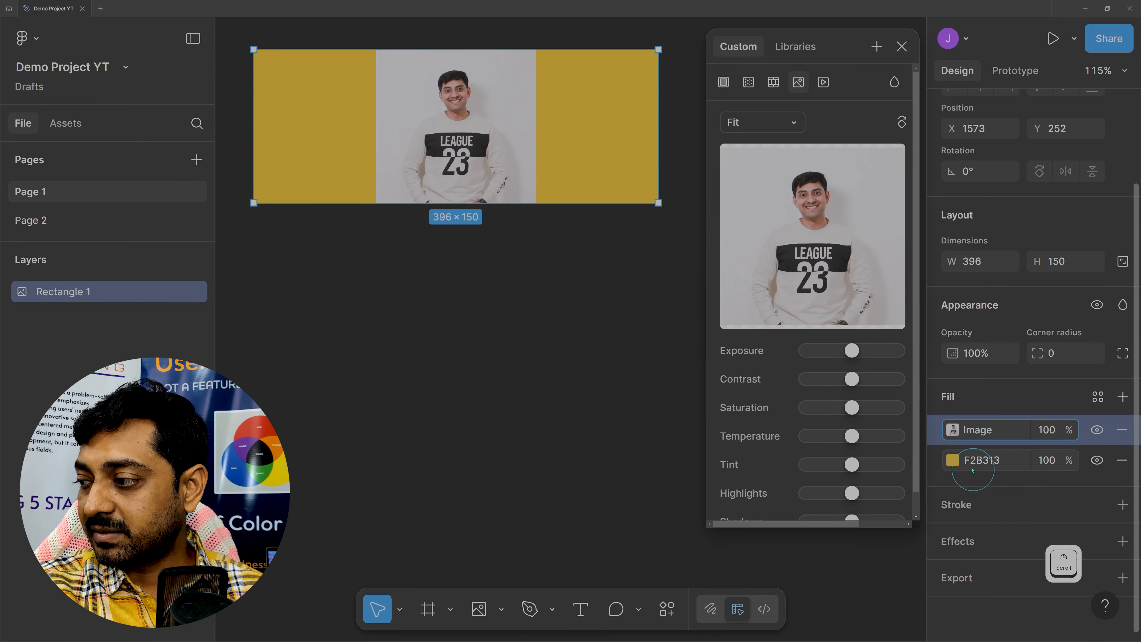
pyautogui.click(1096, 461)
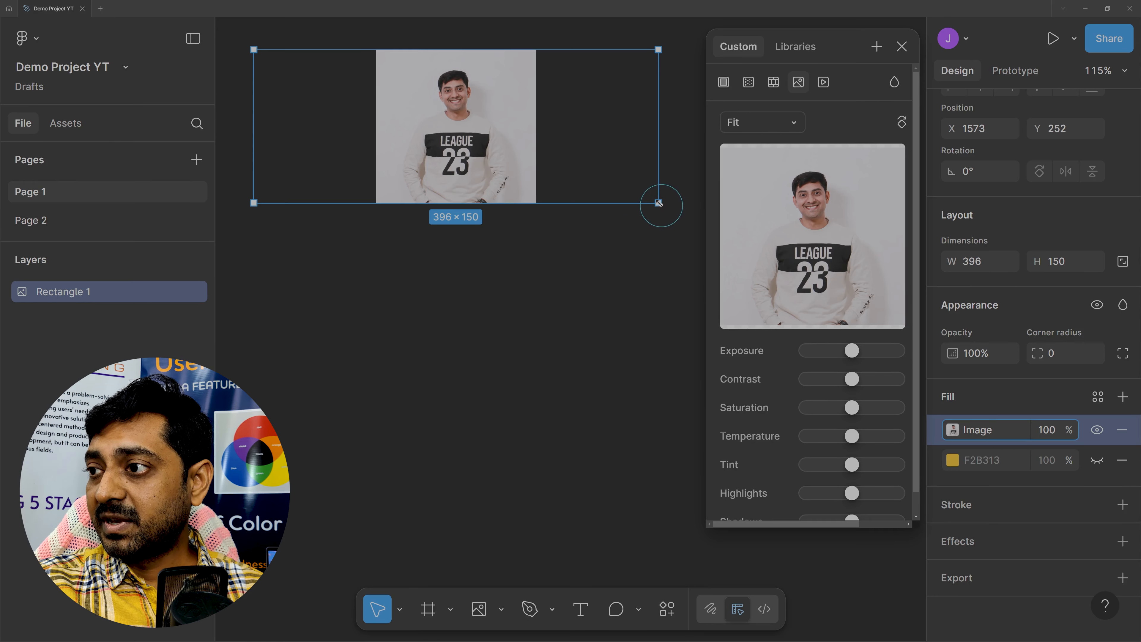
# Step: Resize the rectangle to about 305 × 489 and back to about 354 × 225, and set its image scaling mode to Crop
pyautogui.moveTo(658, 203); pyautogui.dragTo(565, 549)
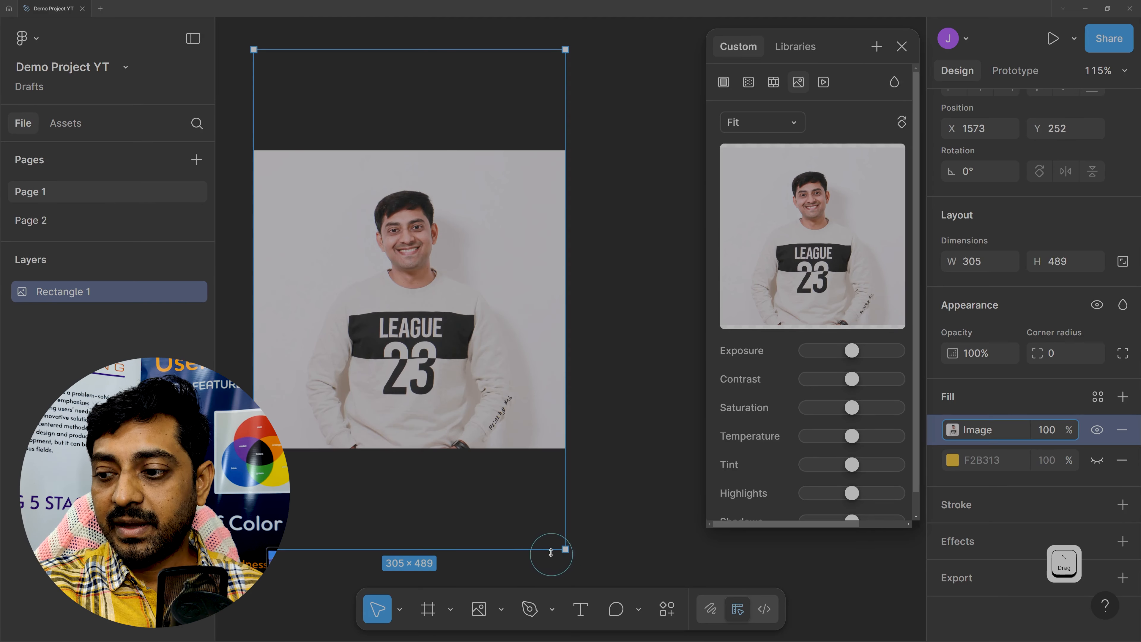
pyautogui.moveTo(565, 549); pyautogui.dragTo(615, 279)
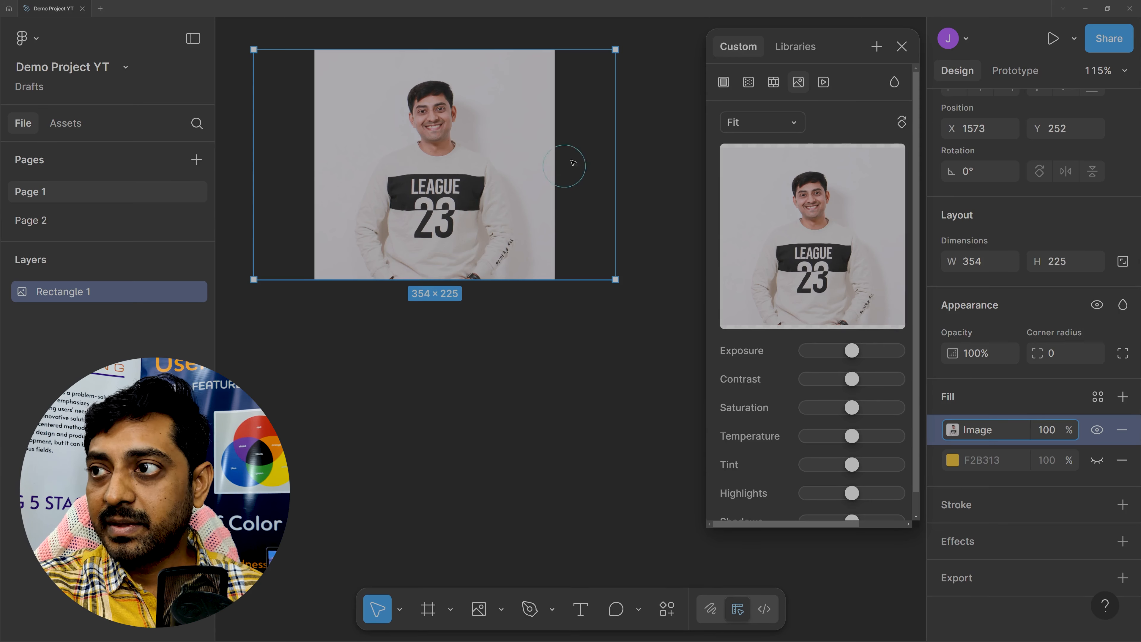
pyautogui.click(769, 122)
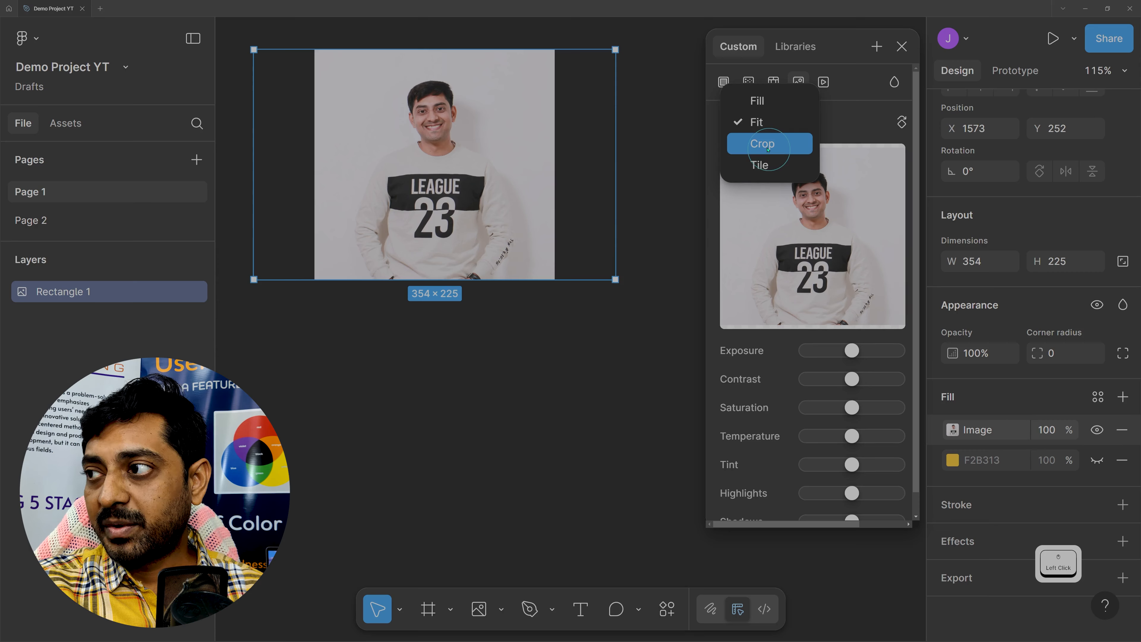
pyautogui.click(777, 143)
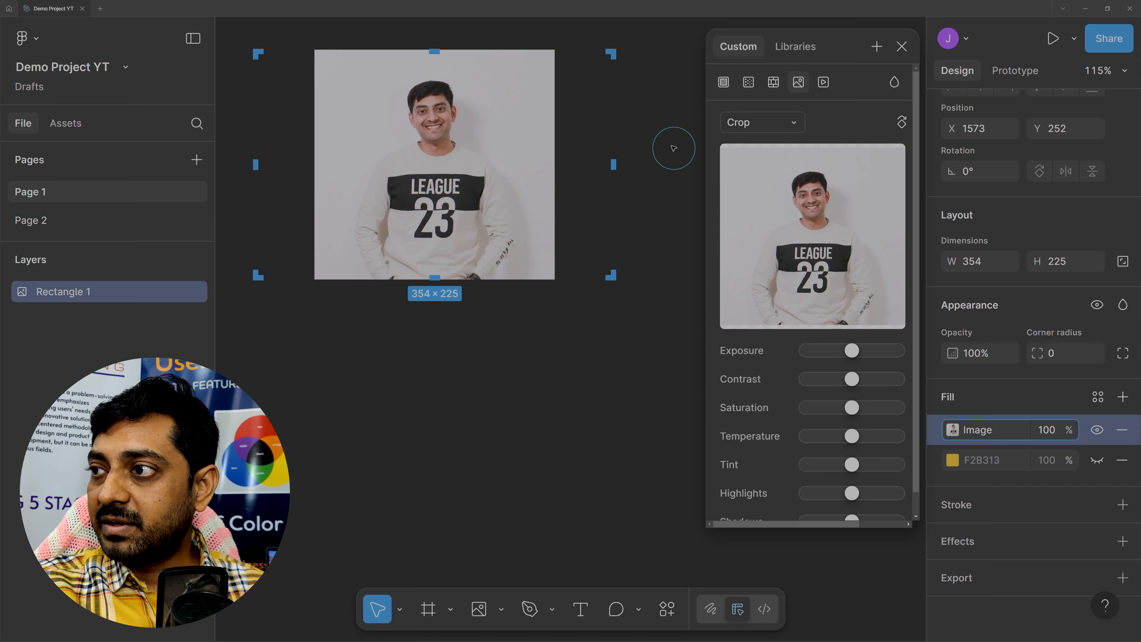
pyautogui.click(901, 46)
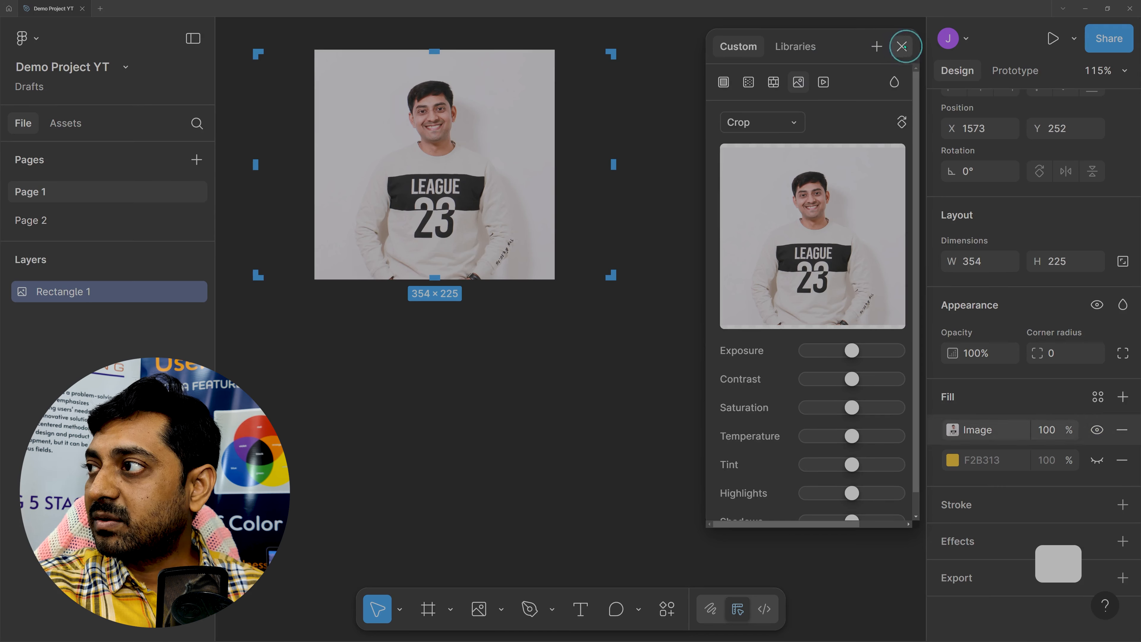
pyautogui.click(695, 152)
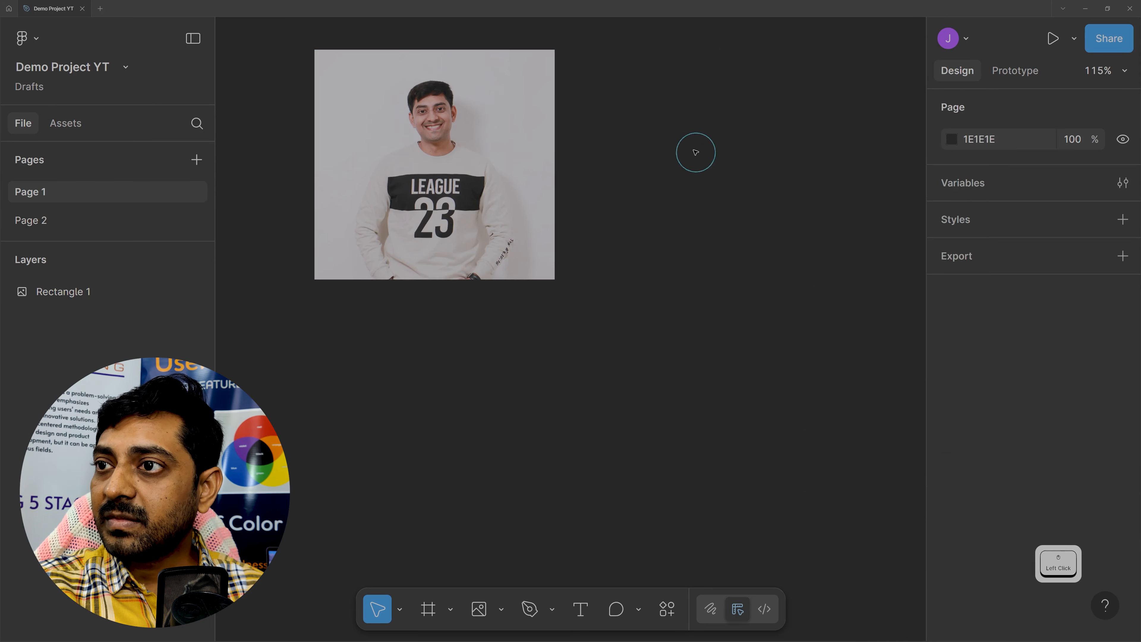
# Step: Show the rectangle's underlying F2B313 fill again and resize the rectangle to about 336 × 215
pyautogui.click(256, 50)
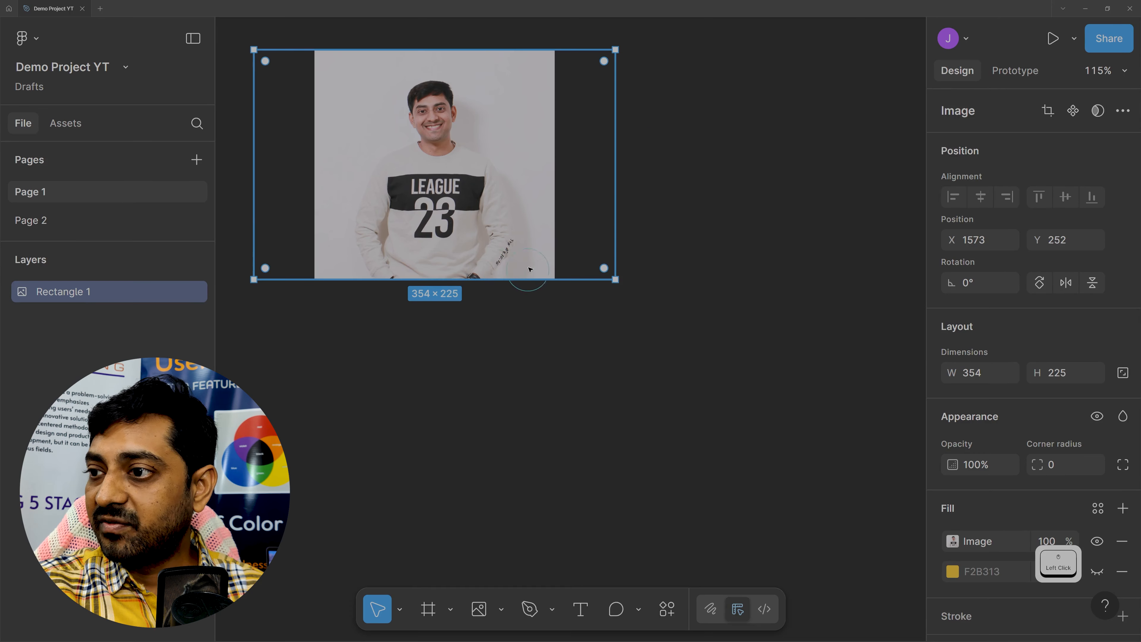
pyautogui.scroll(-3, 1028, 503)
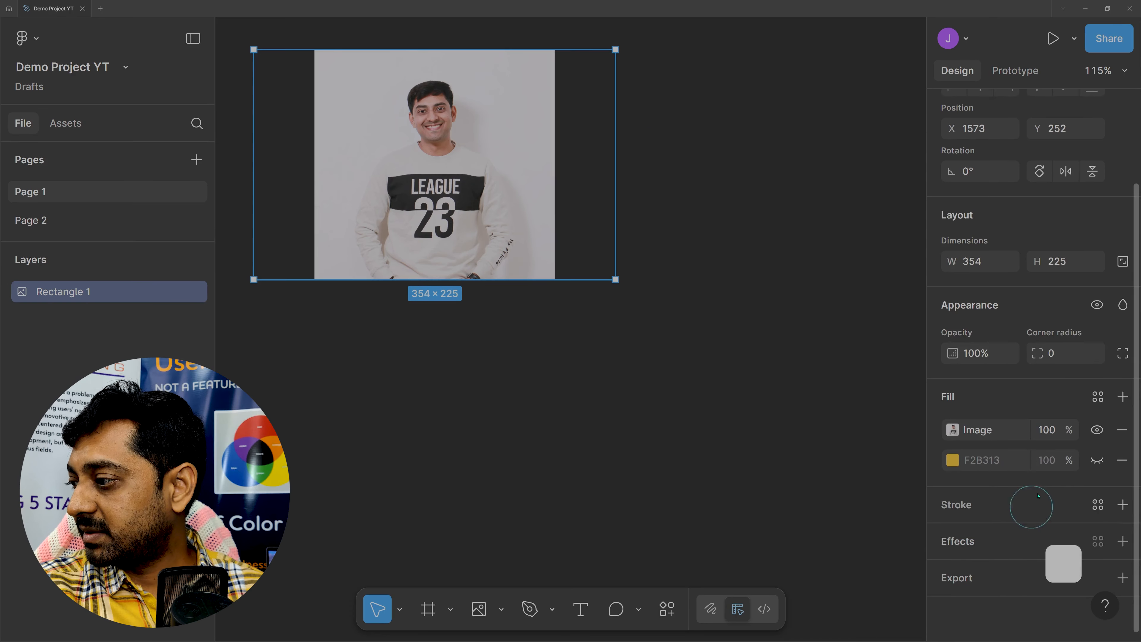
pyautogui.click(1097, 460)
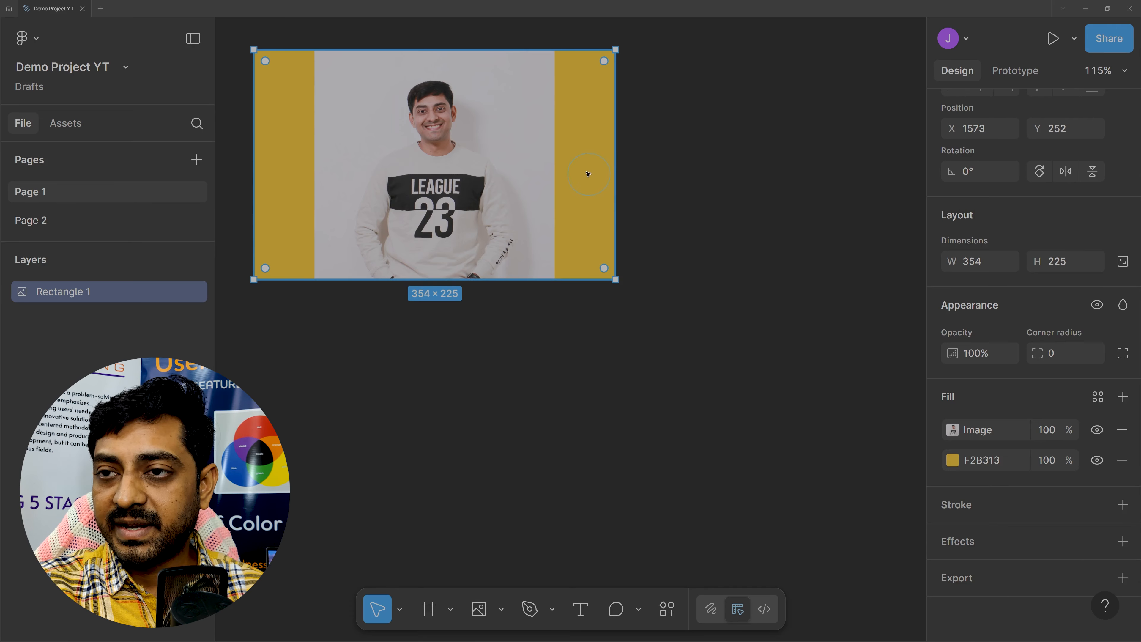
pyautogui.moveTo(614, 278)
pyautogui.mouseDown()
pyautogui.moveTo(545, 237)
pyautogui.moveTo(597, 269)
pyautogui.mouseUp()
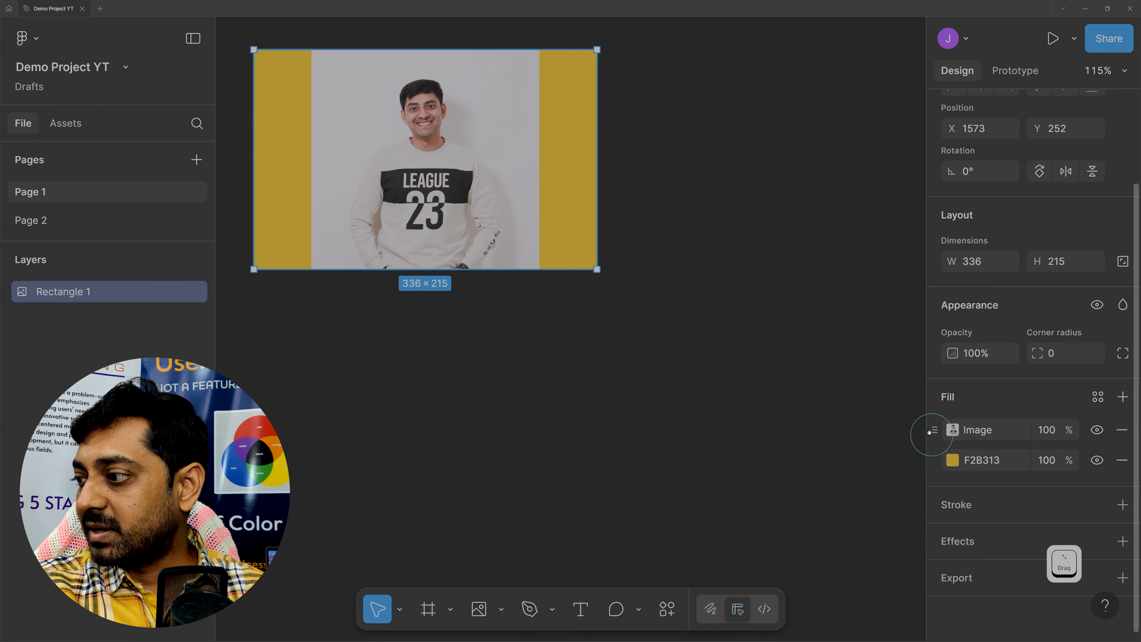
# Step: In the image fill's Crop mode, enlarge the crop frame to about 399 × 390 and move the photo down inside it
pyautogui.scroll(-2, 955, 433)
pyautogui.click(955, 432)
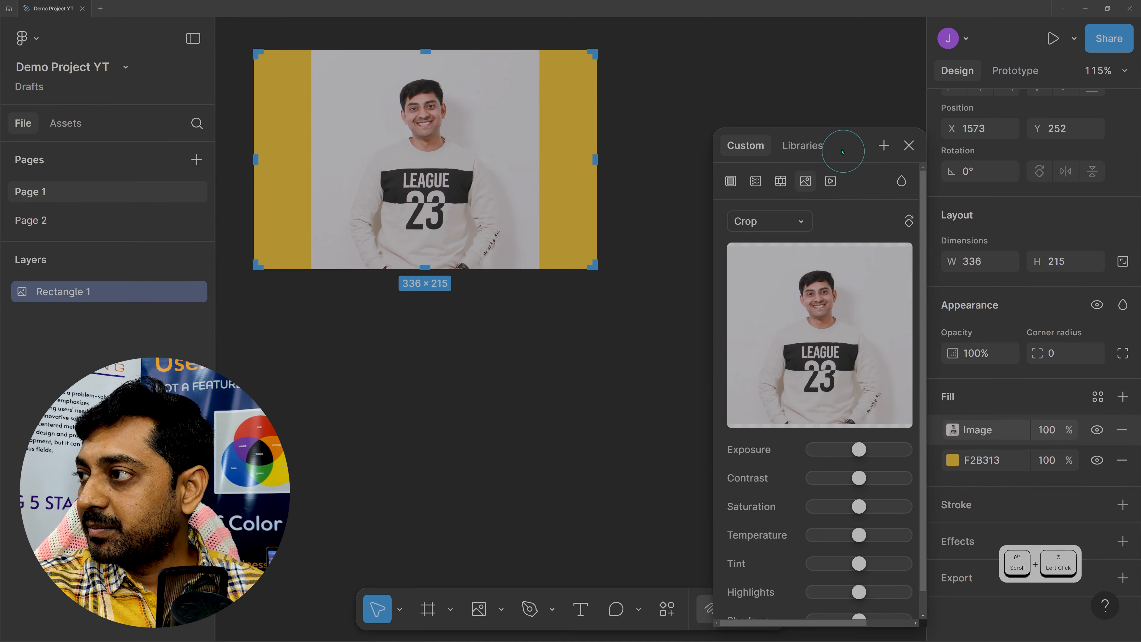
pyautogui.moveTo(841, 145); pyautogui.dragTo(799, 48)
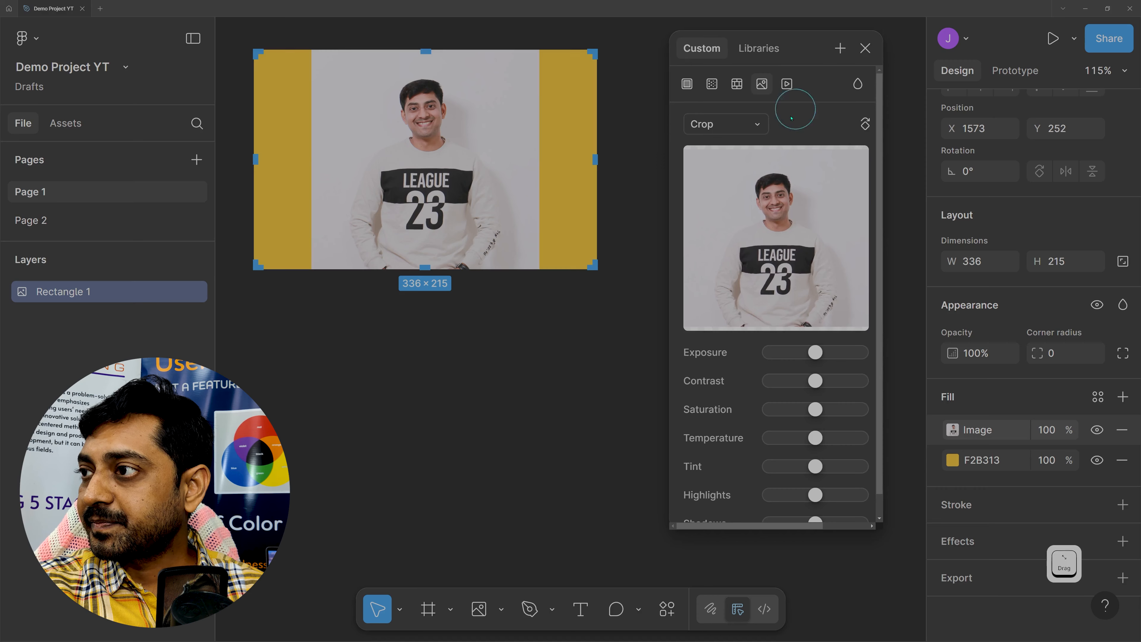
pyautogui.click(742, 125)
pyautogui.click(742, 127)
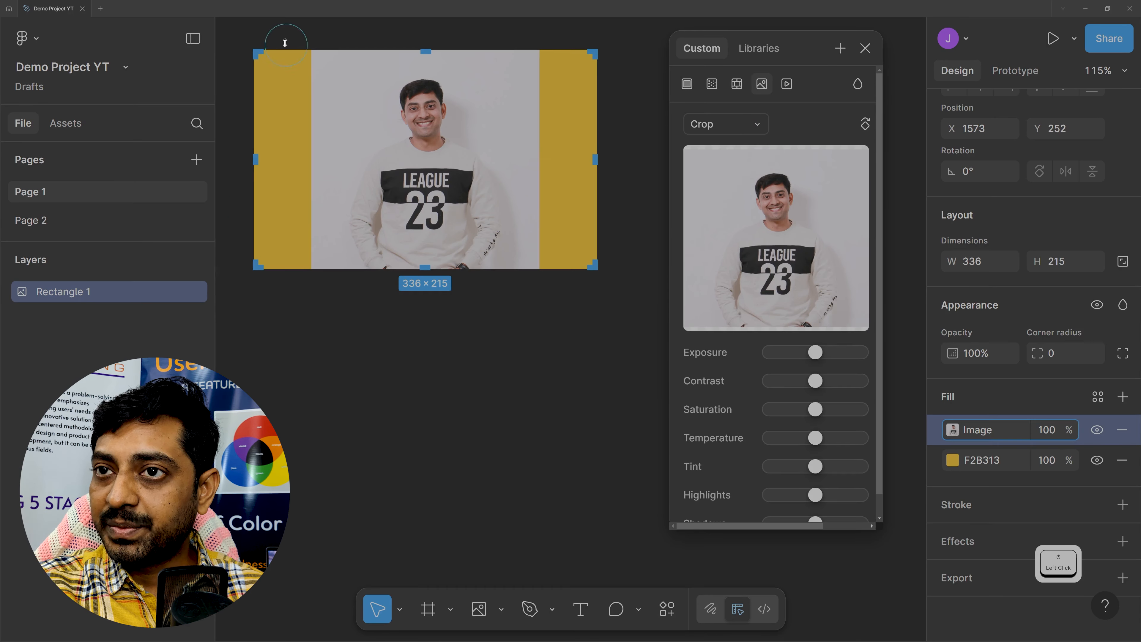
pyautogui.click(594, 269)
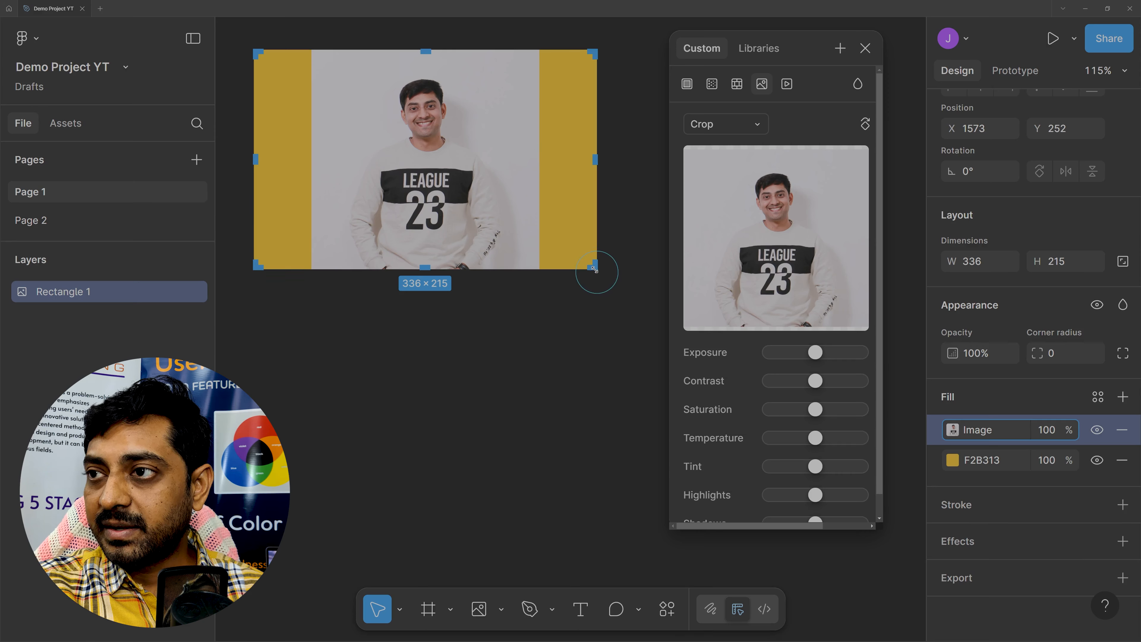
pyautogui.moveTo(594, 269); pyautogui.dragTo(662, 449)
pyautogui.moveTo(423, 164); pyautogui.dragTo(430, 224)
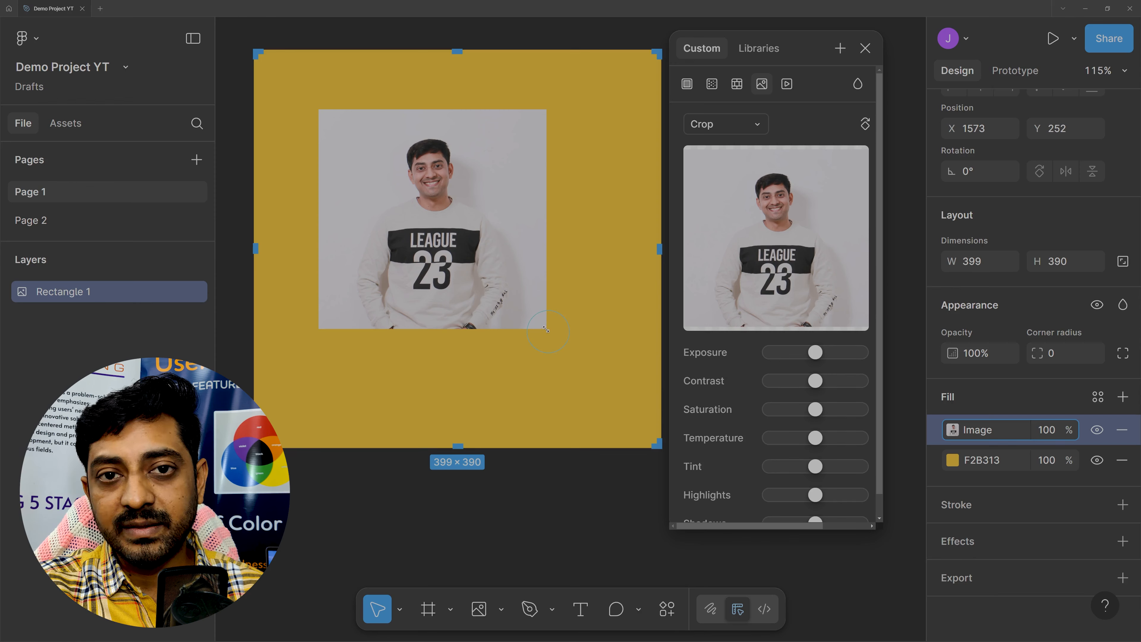
# Step: Scale the photo up proportionally inside the crop frame, shift it past the frame's upper-left corner and finish cropping
pyautogui.moveTo(545, 330); pyautogui.dragTo(636, 409)
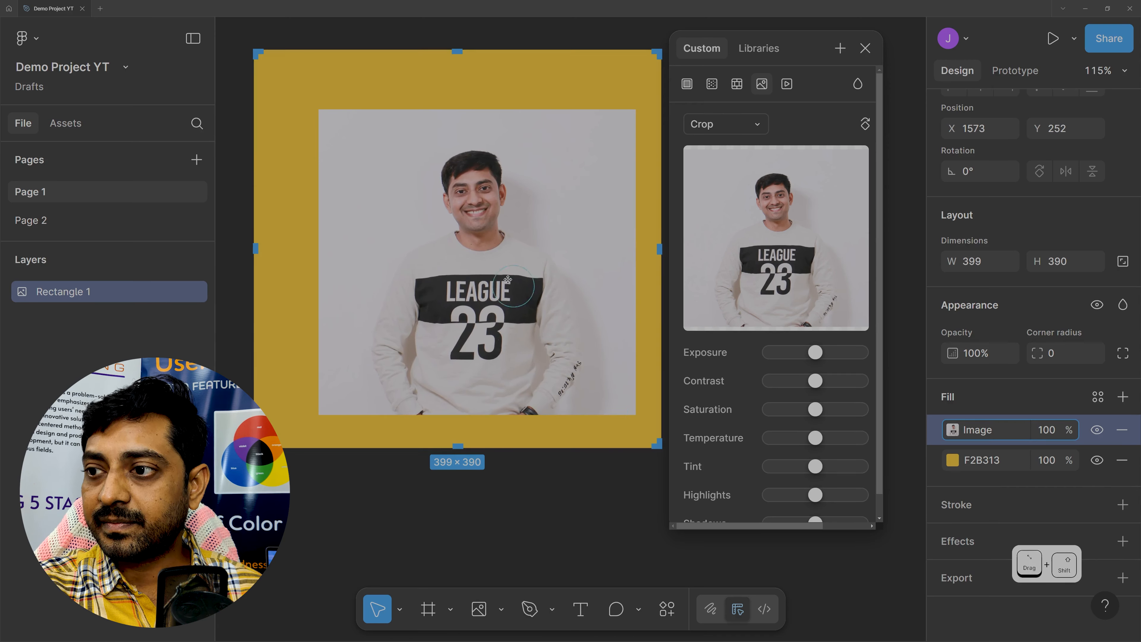
pyautogui.moveTo(515, 291); pyautogui.dragTo(396, 193)
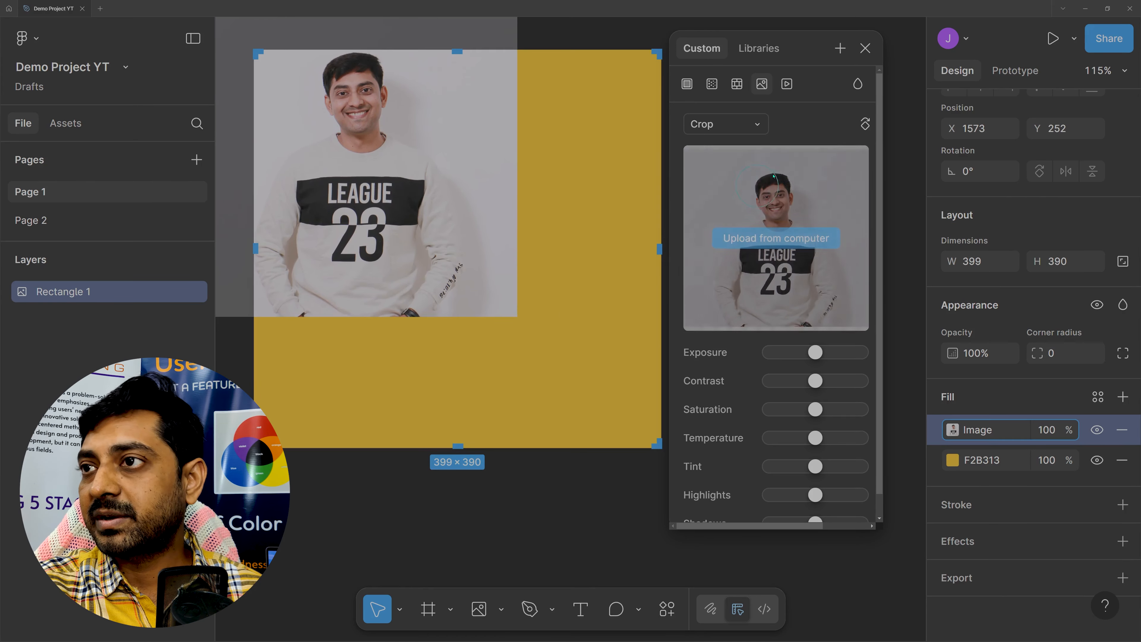
pyautogui.click(864, 48)
pyautogui.click(811, 218)
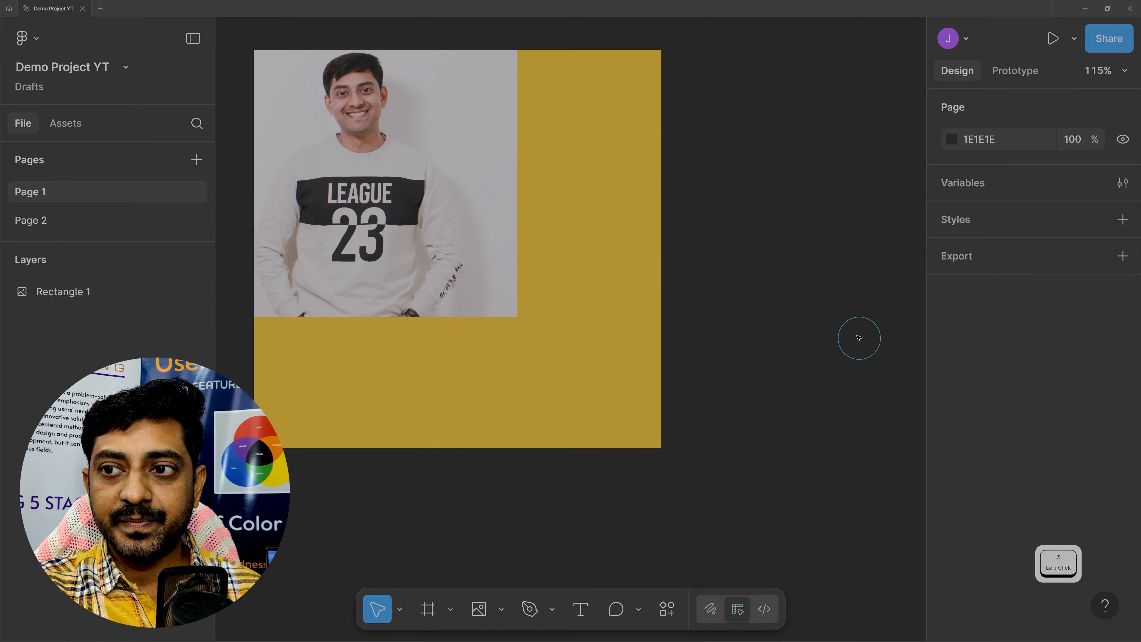
# Step: Reopen the rectangle's image crop, reduce the crop frame to about 330 × 289 and move the photo downward within it
pyautogui.click(433, 218)
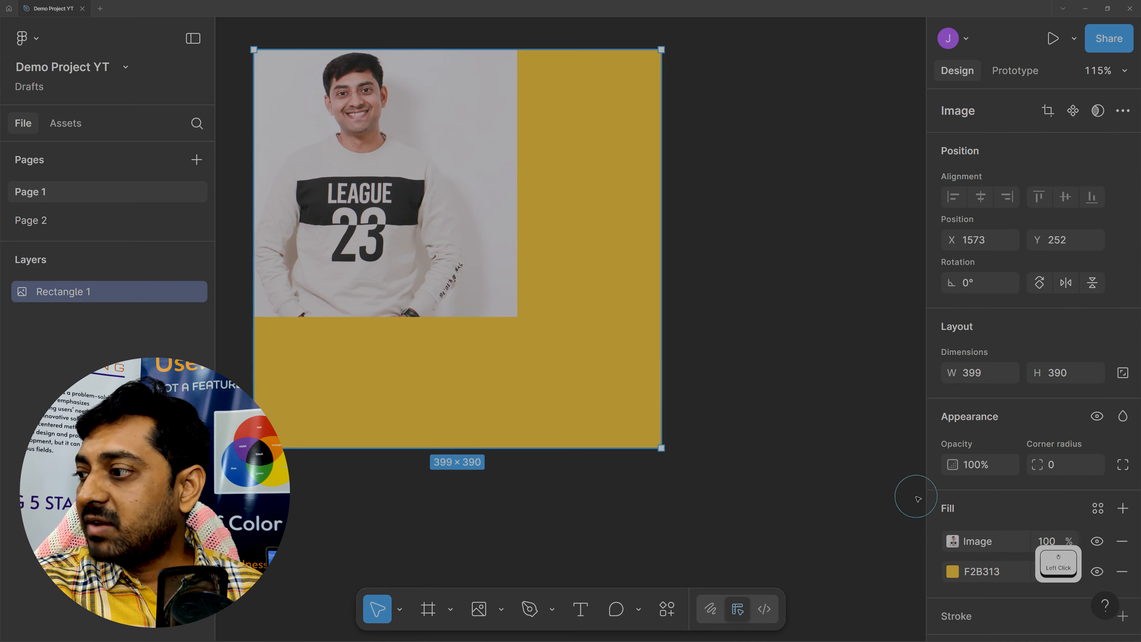
pyautogui.click(951, 544)
pyautogui.scroll(-1, 820, 314)
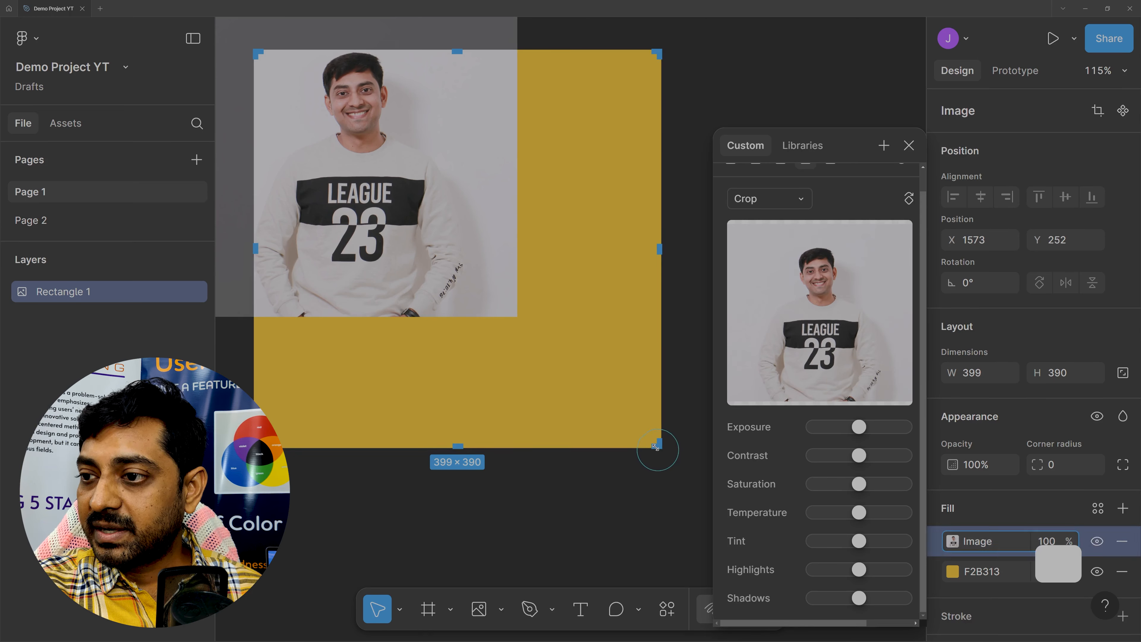
pyautogui.moveTo(656, 446); pyautogui.dragTo(591, 345)
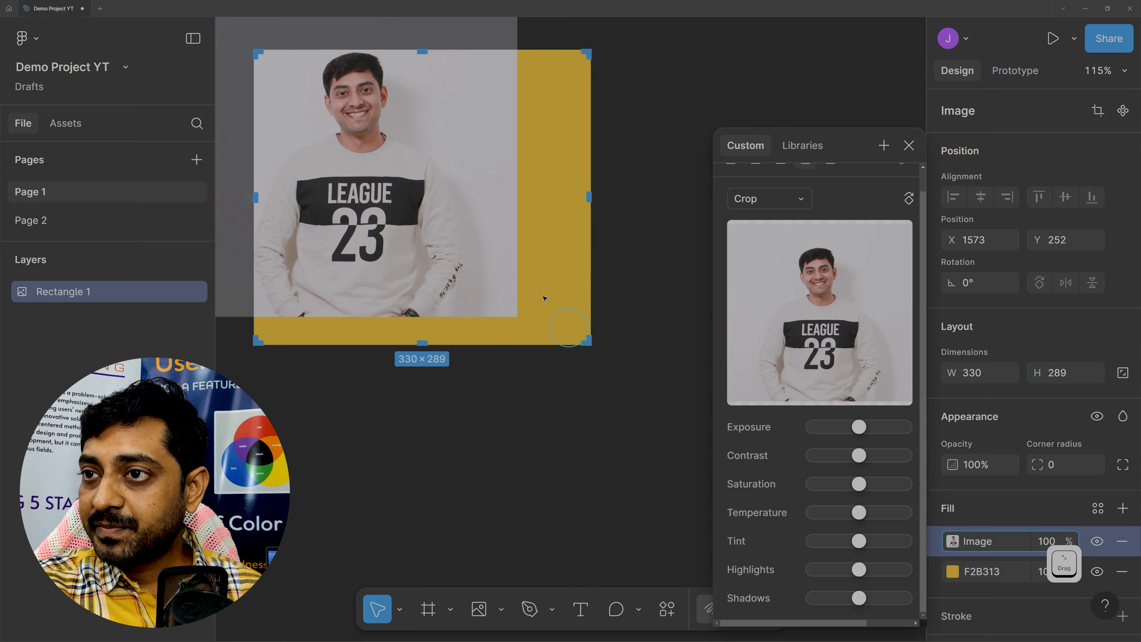
pyautogui.moveTo(427, 198); pyautogui.dragTo(456, 293)
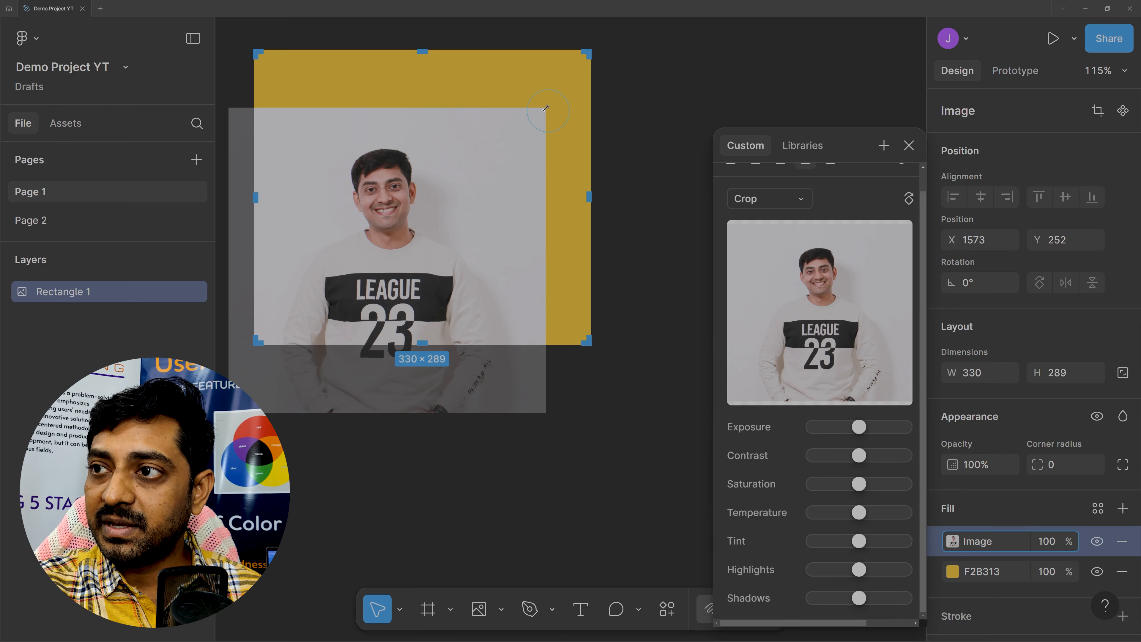
# Step: Enlarge the photo proportionally, reposition it so the face and LEAGUE lettering fill the frame, and finish cropping
pyautogui.moveTo(545, 109); pyautogui.dragTo(659, 32)
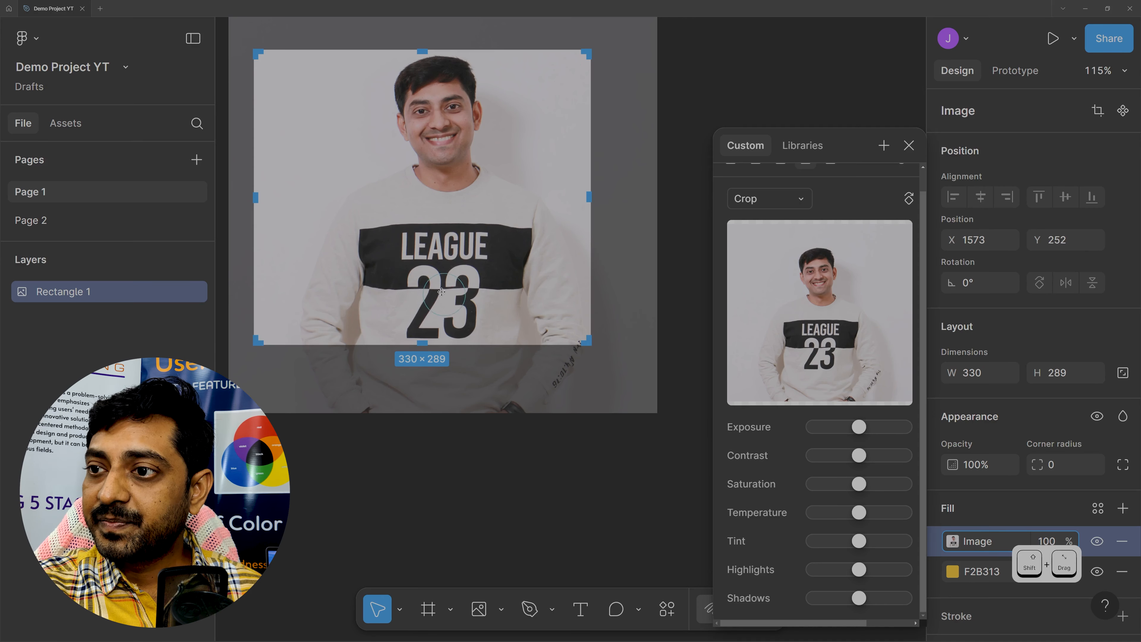
pyautogui.moveTo(442, 291); pyautogui.dragTo(418, 297)
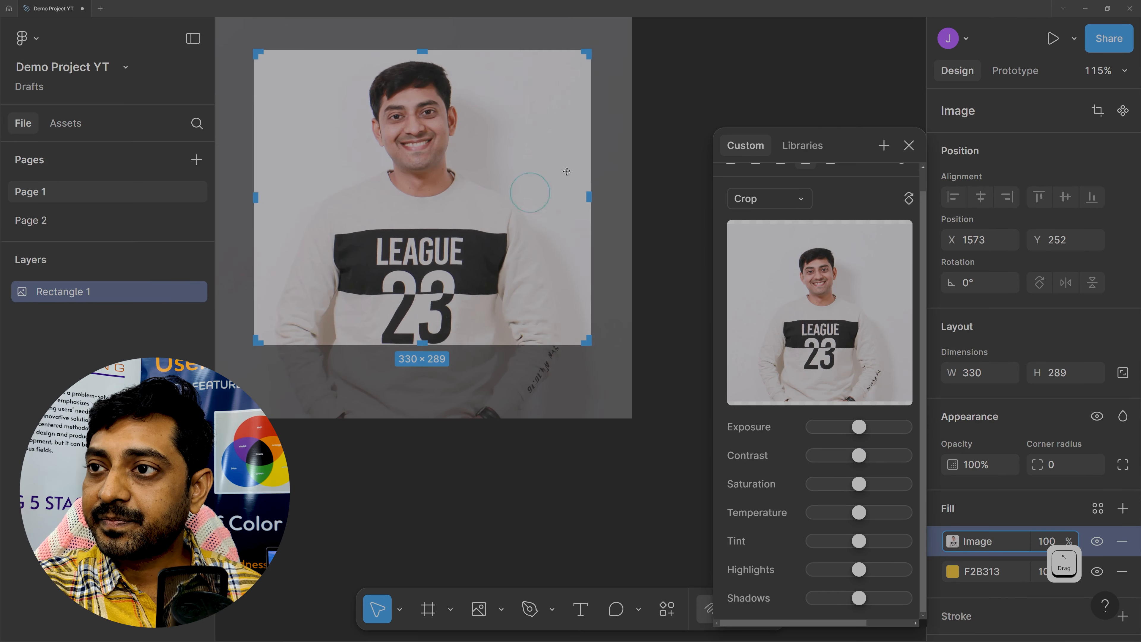
pyautogui.moveTo(636, 420); pyautogui.dragTo(727, 527)
pyautogui.moveTo(471, 225); pyautogui.dragTo(420, 211)
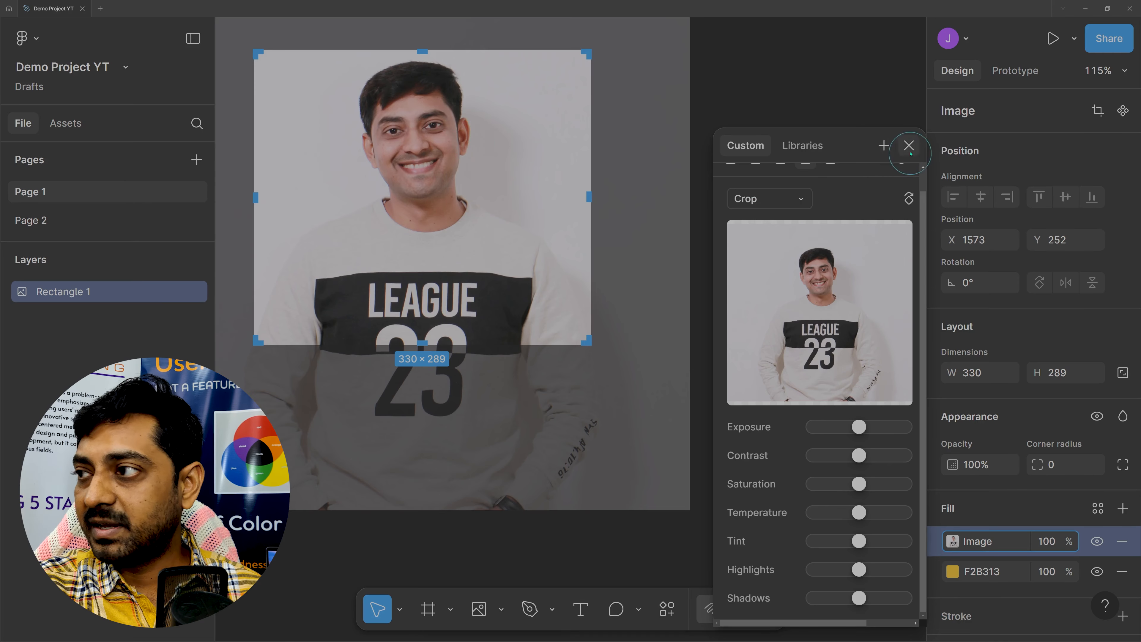
pyautogui.click(909, 144)
pyautogui.click(812, 137)
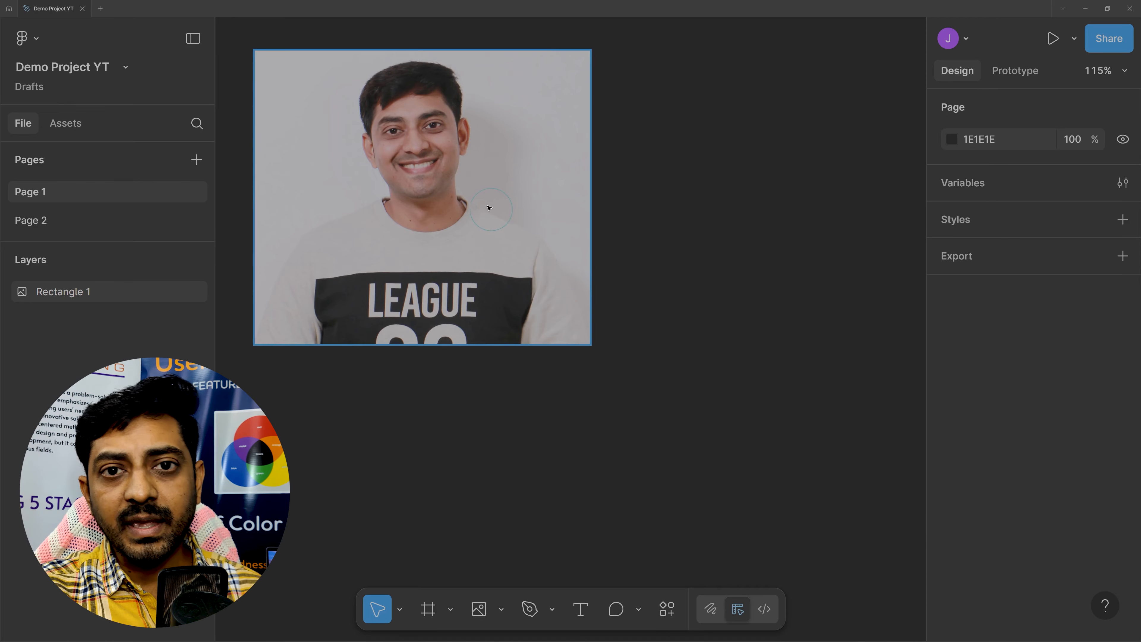
# Step: Move the rectangle to about X 1571, Y 252 and widen it to about 381 without scaling the cropped photo
pyautogui.moveTo(465, 209)
pyautogui.mouseDown()
pyautogui.moveTo(494, 237)
pyautogui.moveTo(471, 241)
pyautogui.moveTo(471, 231)
pyautogui.mouseUp()
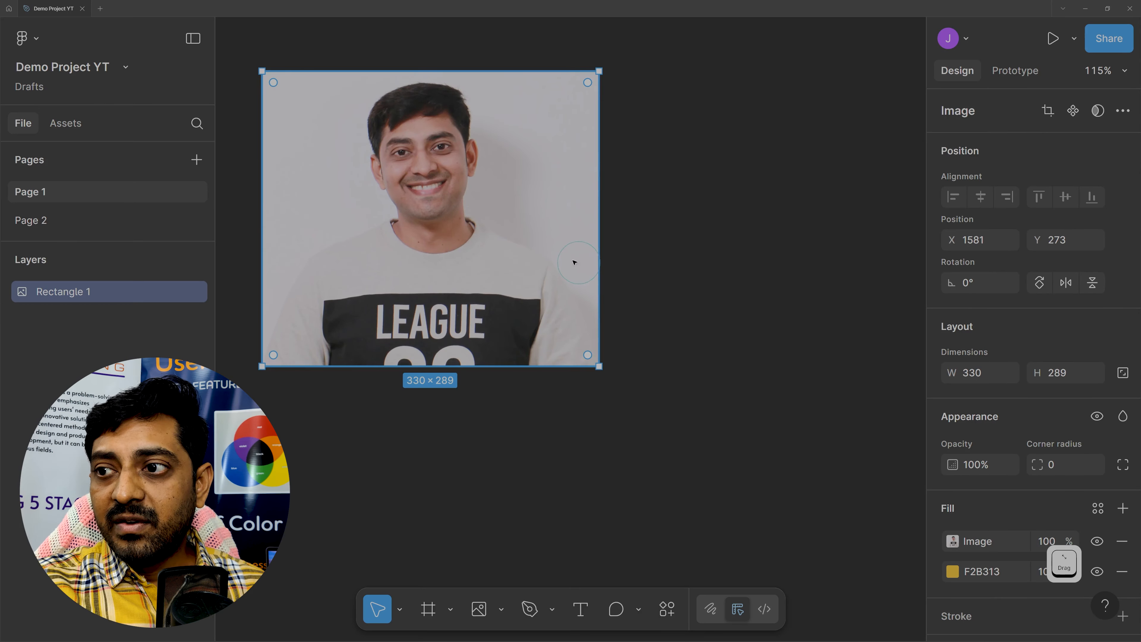
pyautogui.moveTo(574, 262); pyautogui.dragTo(505, 240)
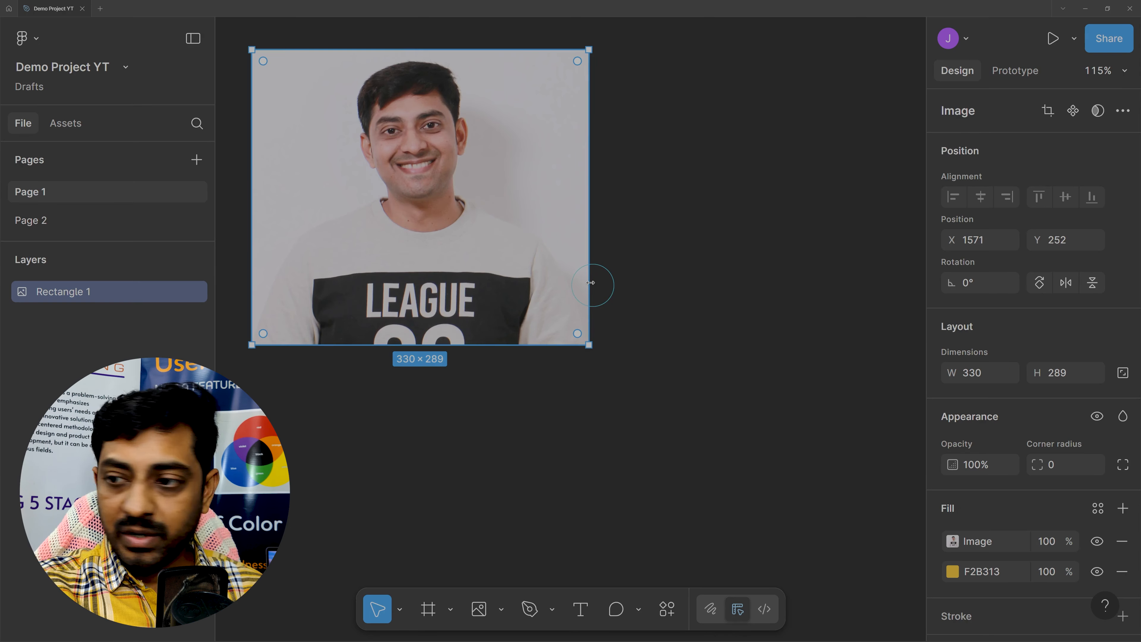
pyautogui.moveTo(592, 283); pyautogui.dragTo(641, 293)
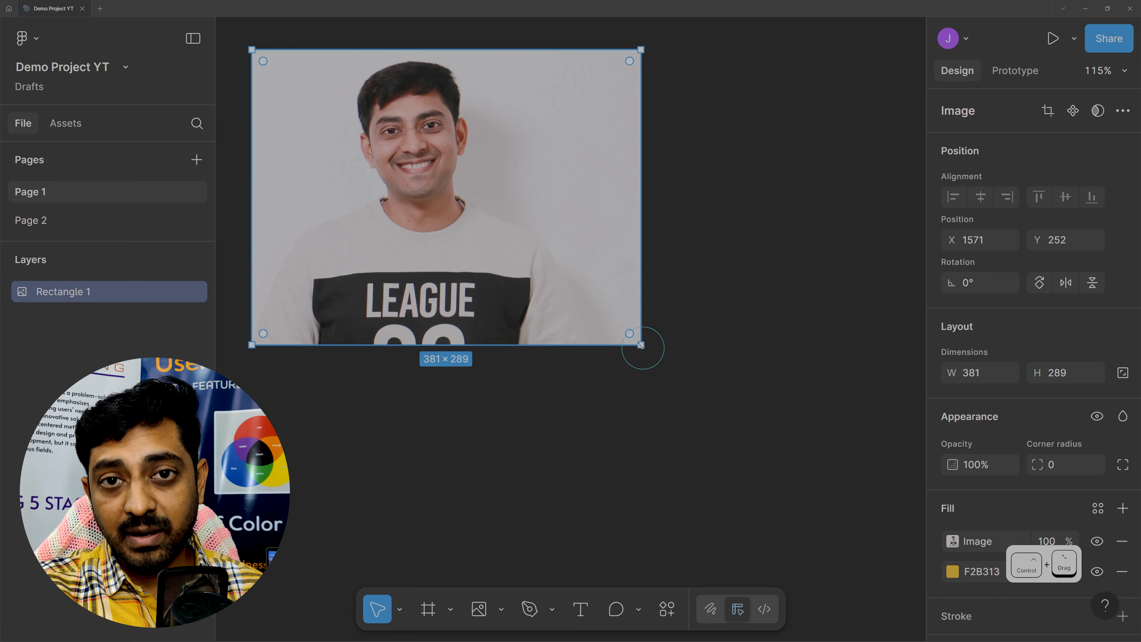
# Step: Crop the rectangle directly on the canvas to about 143 × 147 around the LEAGUE 23 lettering and move it to about X 1724, Y 360
pyautogui.moveTo(640, 344); pyautogui.dragTo(493, 426)
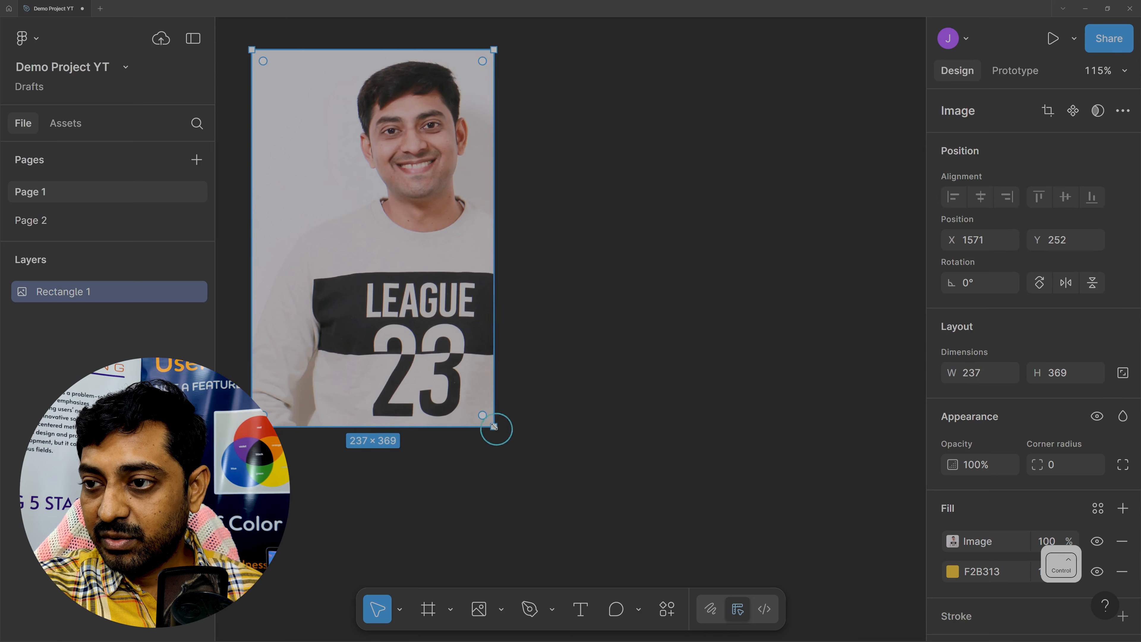
pyautogui.moveTo(252, 49); pyautogui.dragTo(348, 276)
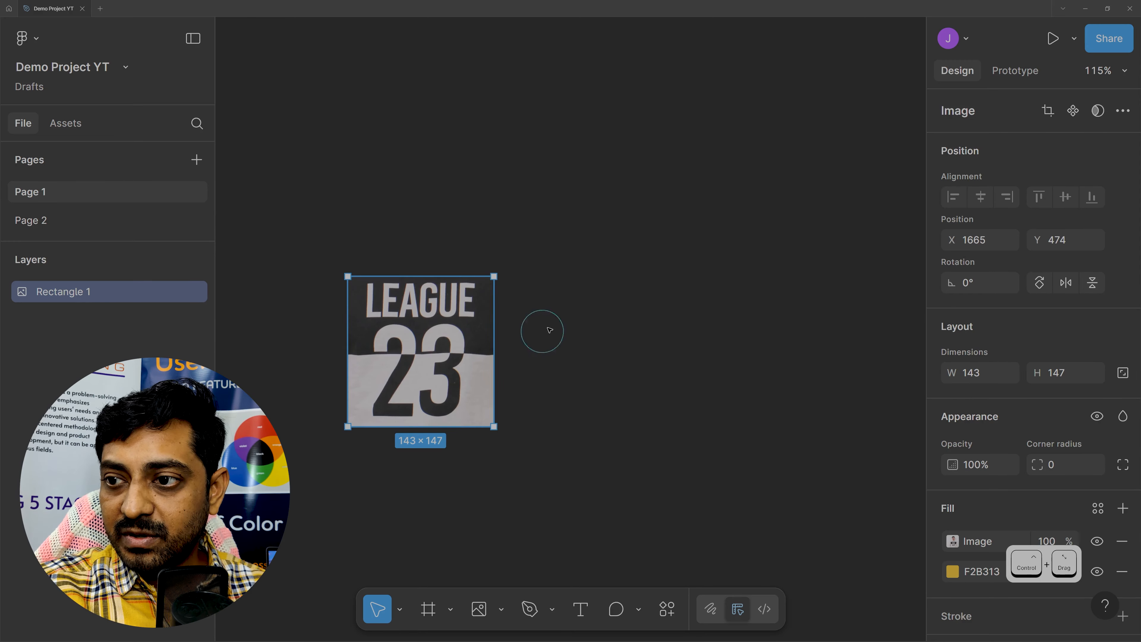
pyautogui.moveTo(446, 352); pyautogui.dragTo(510, 226)
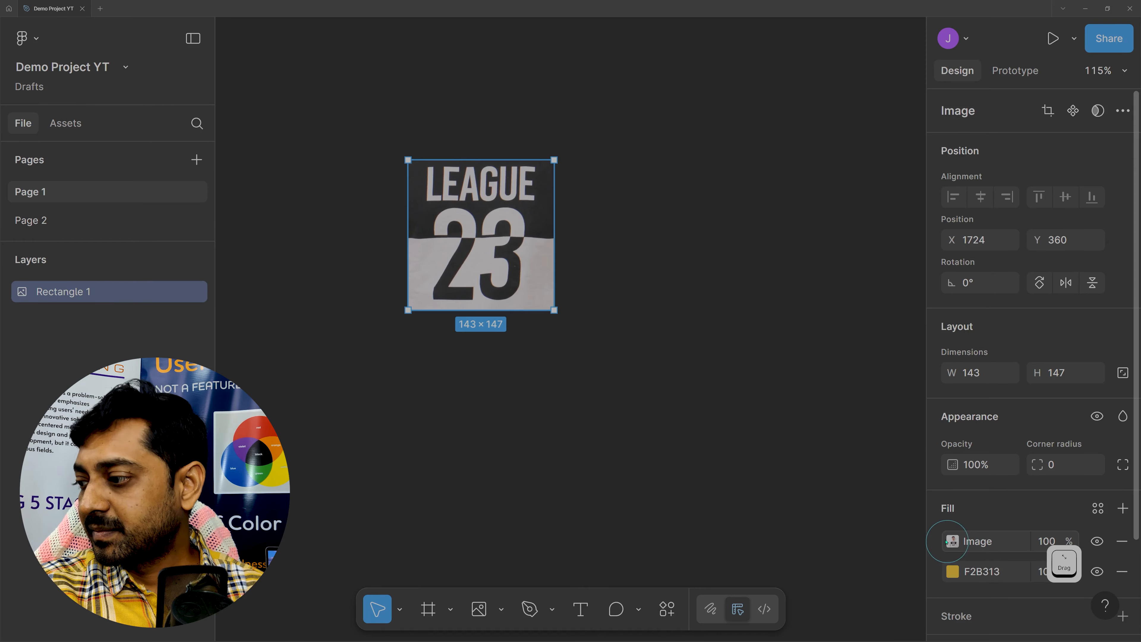
# Step: Set the rectangle's image scaling mode to Tile
pyautogui.scroll(-3, 952, 541)
pyautogui.click(951, 429)
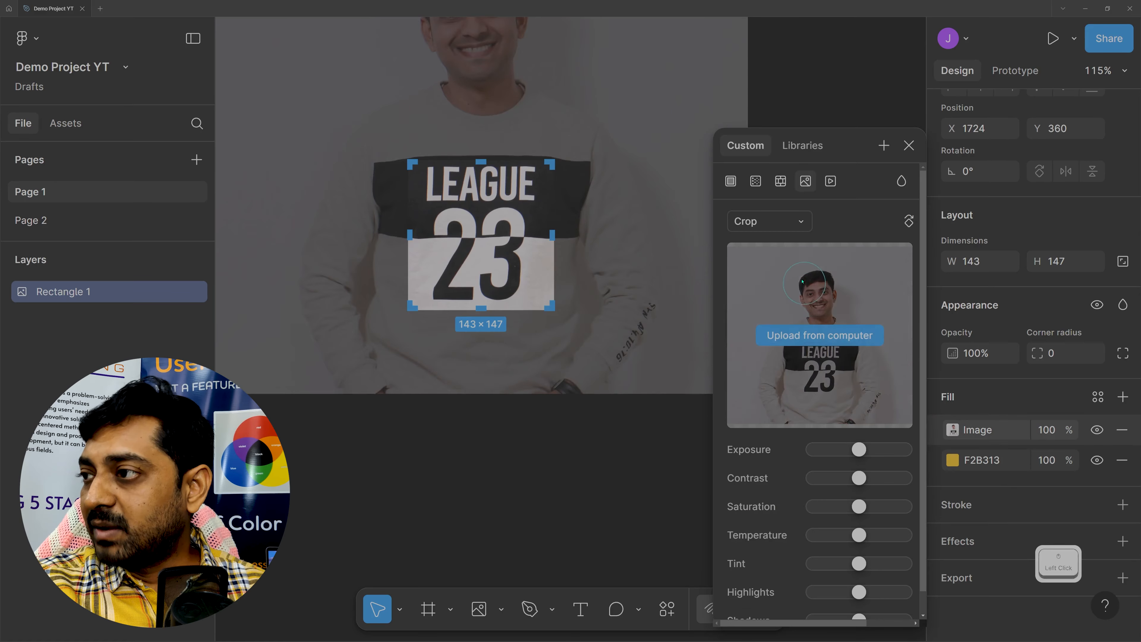
pyautogui.click(785, 227)
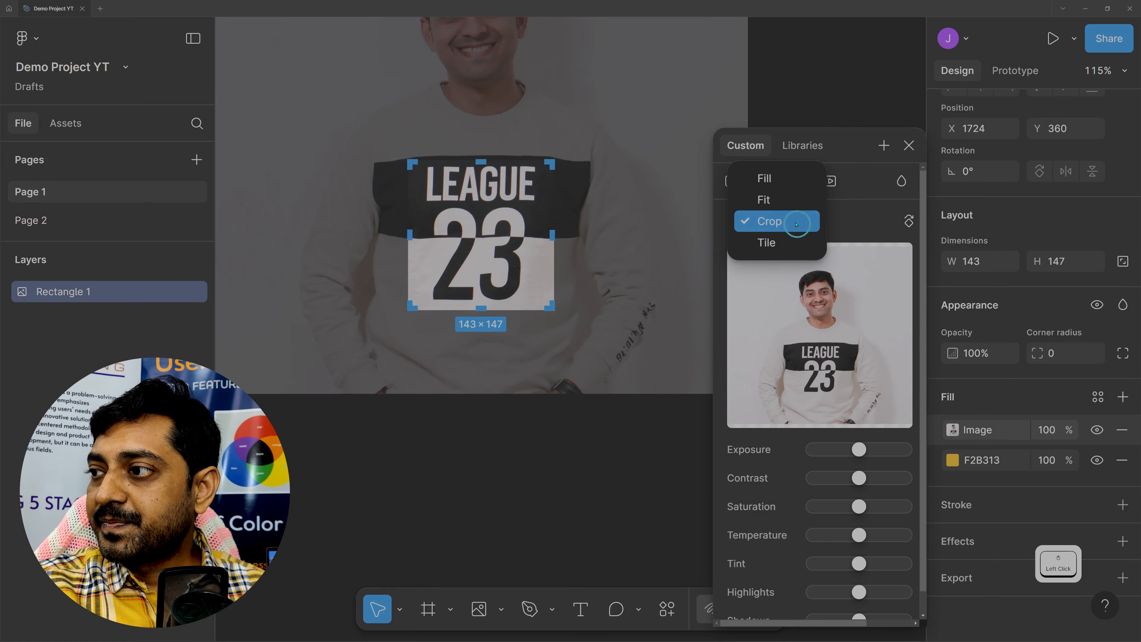
pyautogui.click(763, 243)
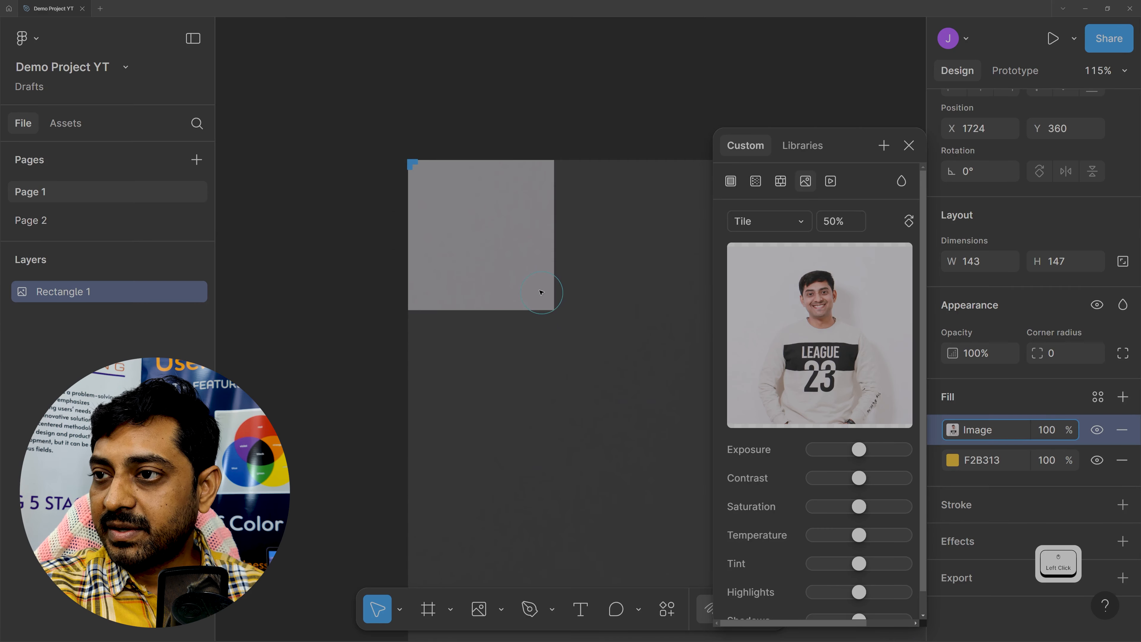
# Step: Move the tiled rectangle to about X 1421, Y 39 with the whole image tile in view
pyautogui.moveTo(515, 270); pyautogui.dragTo(371, 168)
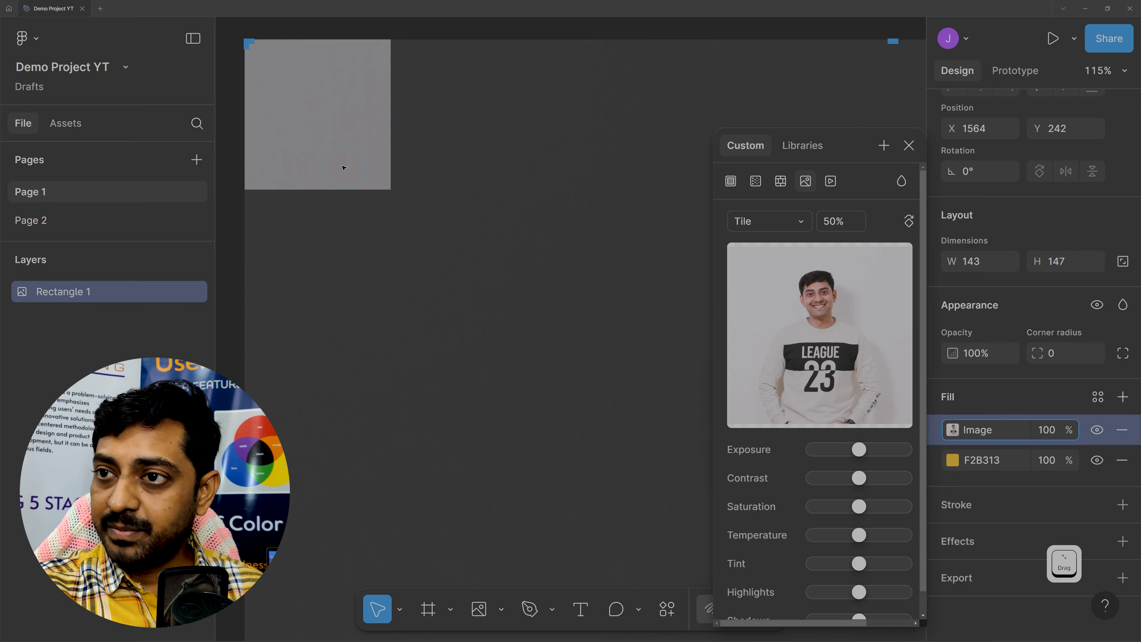
pyautogui.scroll(-5, 344, 167)
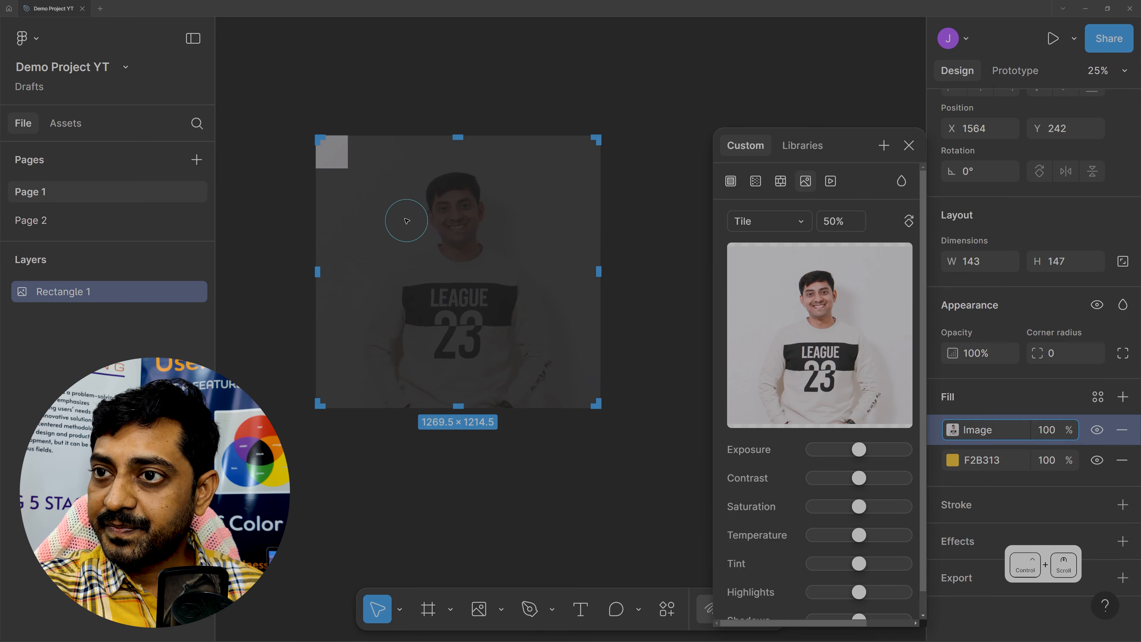
pyautogui.moveTo(403, 225); pyautogui.dragTo(374, 194)
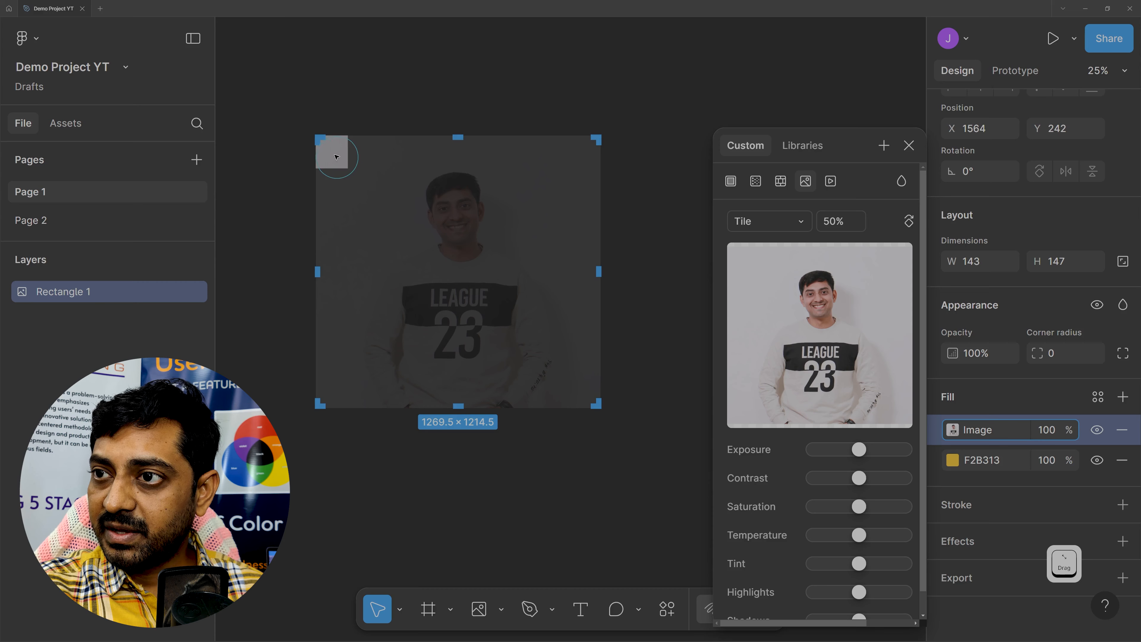
pyautogui.moveTo(336, 156); pyautogui.dragTo(303, 111)
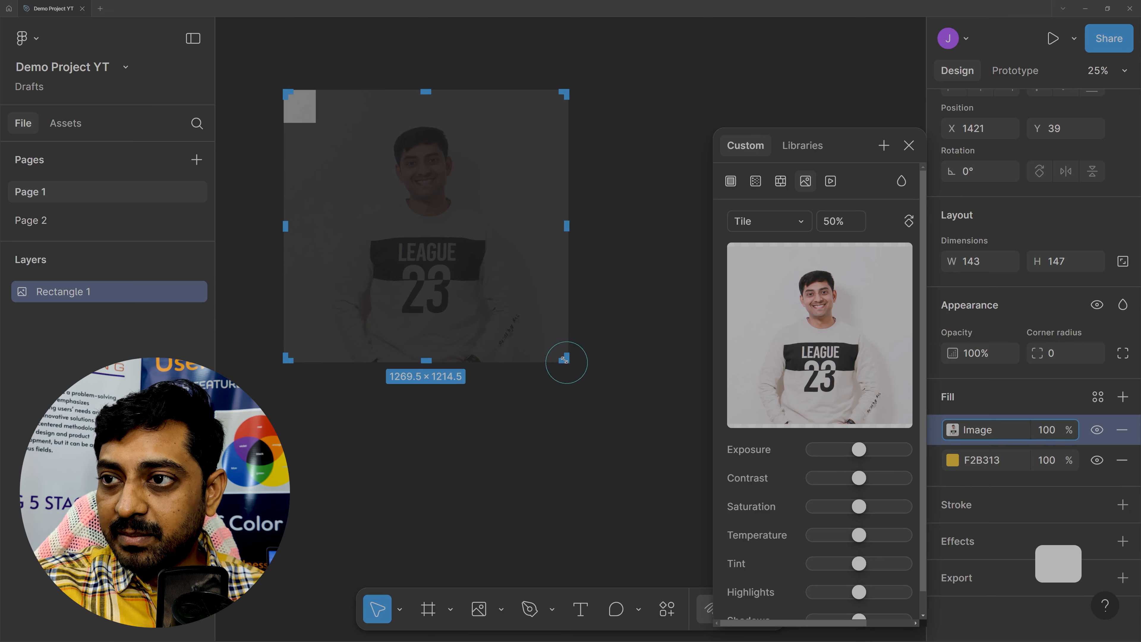
# Step: Scale the image tile down to about 38.66% and enlarge the rectangle to about 745 × 676
pyautogui.moveTo(564, 359); pyautogui.dragTo(503, 307)
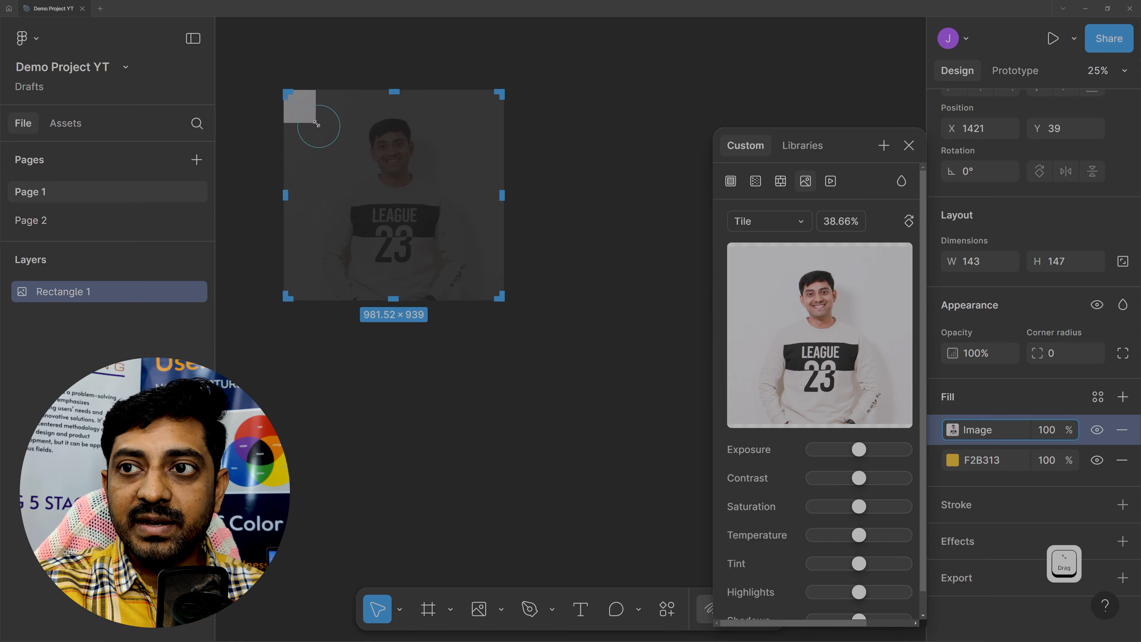
pyautogui.moveTo(316, 124); pyautogui.dragTo(451, 243)
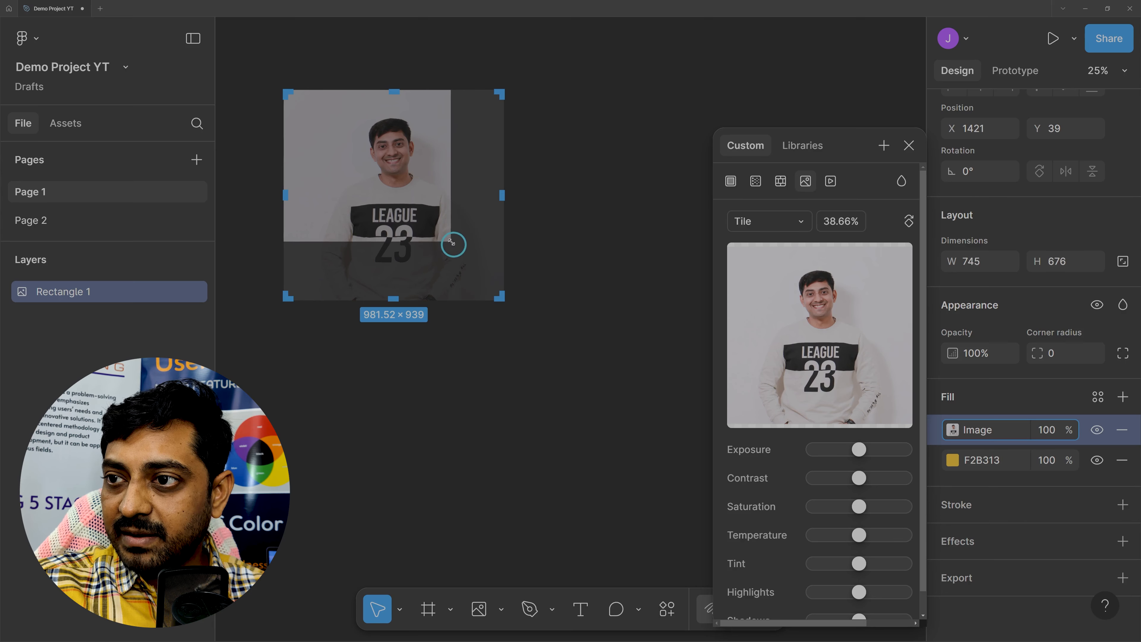
# Step: Enlarge the tiled rectangle to about 1706 × 1976 and move it to about X 1262, Y -172 with its image settings open
pyautogui.click(909, 145)
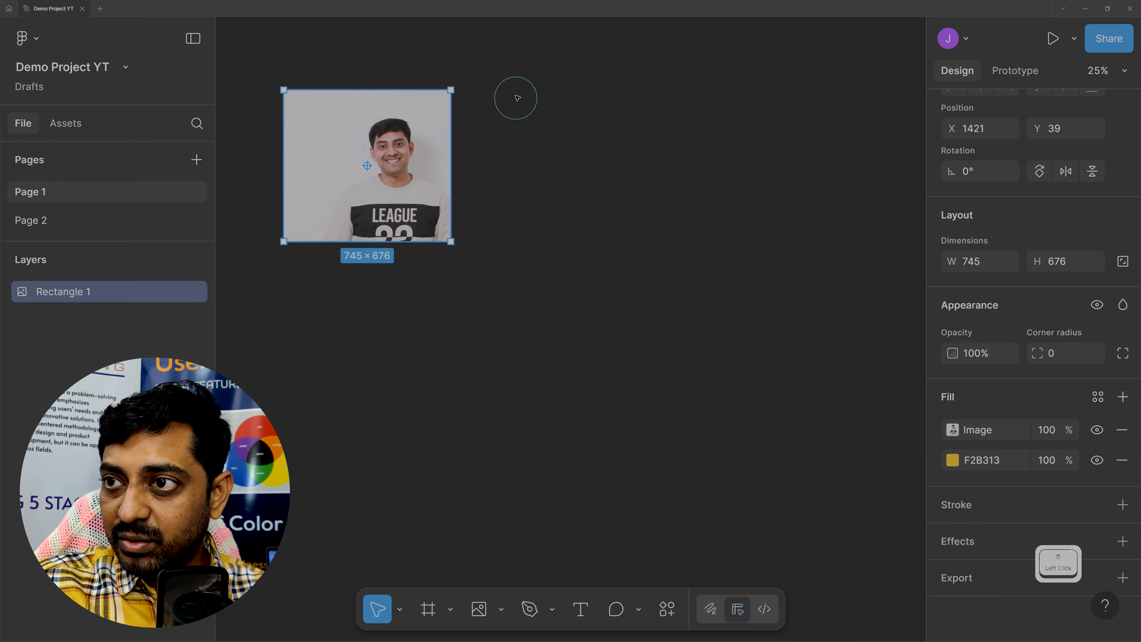
pyautogui.click(952, 430)
pyautogui.moveTo(906, 145); pyautogui.dragTo(824, 41)
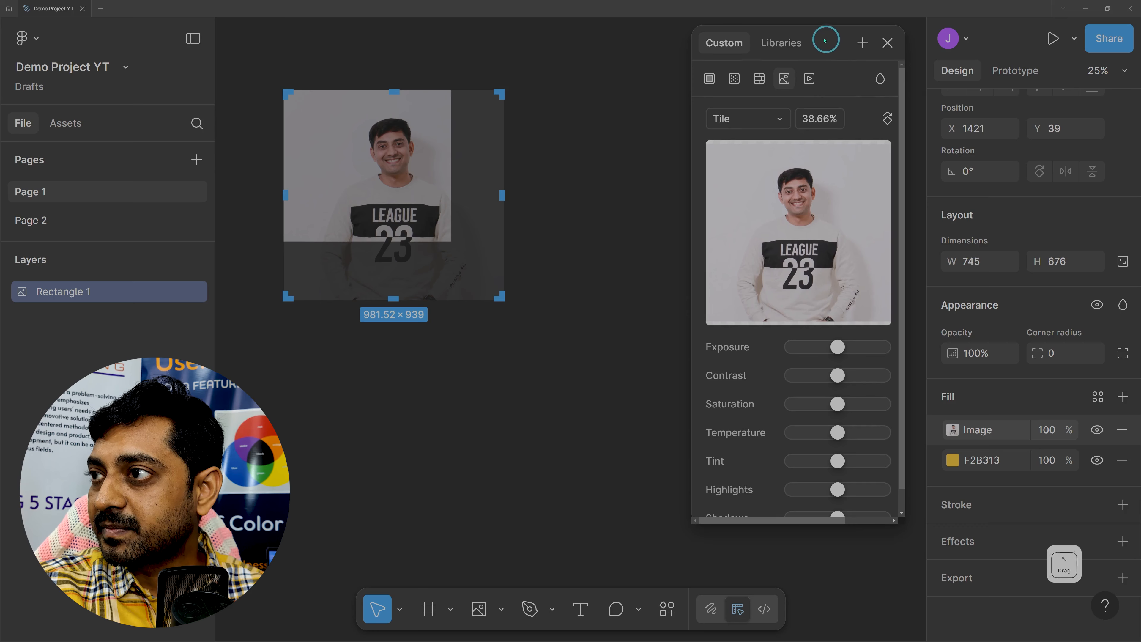
pyautogui.click(448, 242)
pyautogui.moveTo(448, 242); pyautogui.dragTo(667, 534)
pyautogui.moveTo(529, 422); pyautogui.dragTo(493, 375)
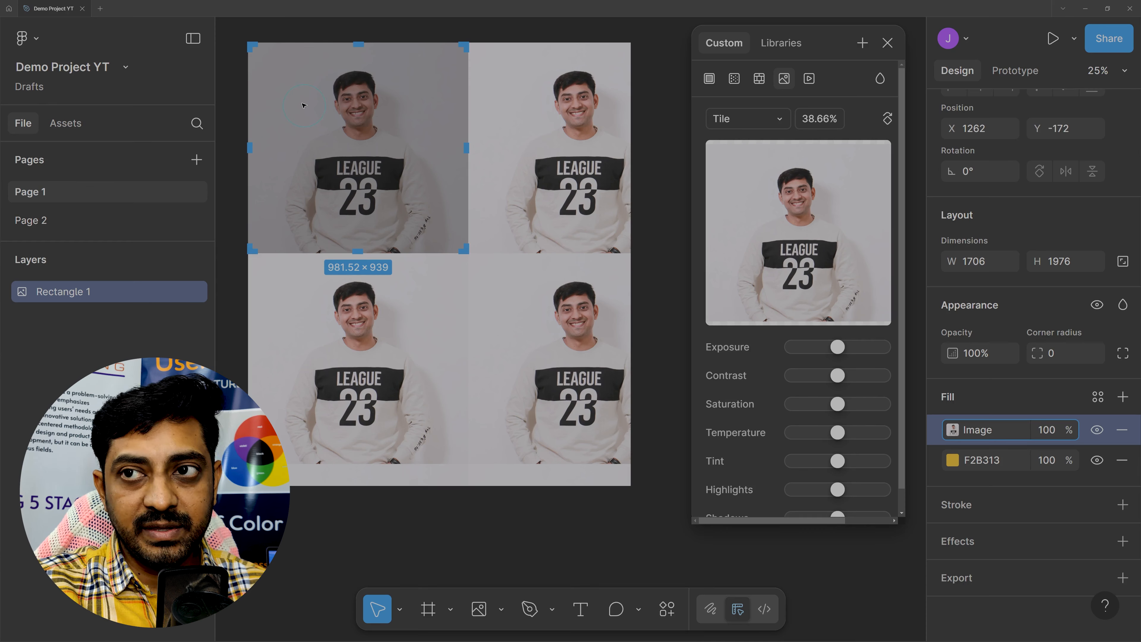
# Step: Reduce the image tile scale in two 10% decrements to 18.66%
pyautogui.click(819, 120)
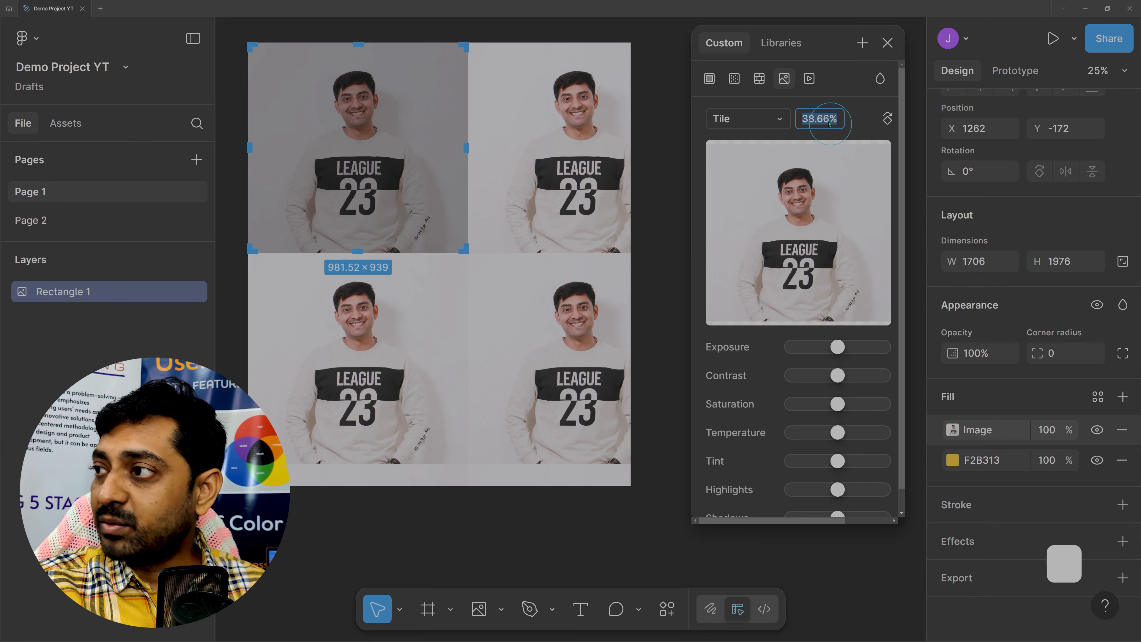
pyautogui.hotkey('shift', 'Down')
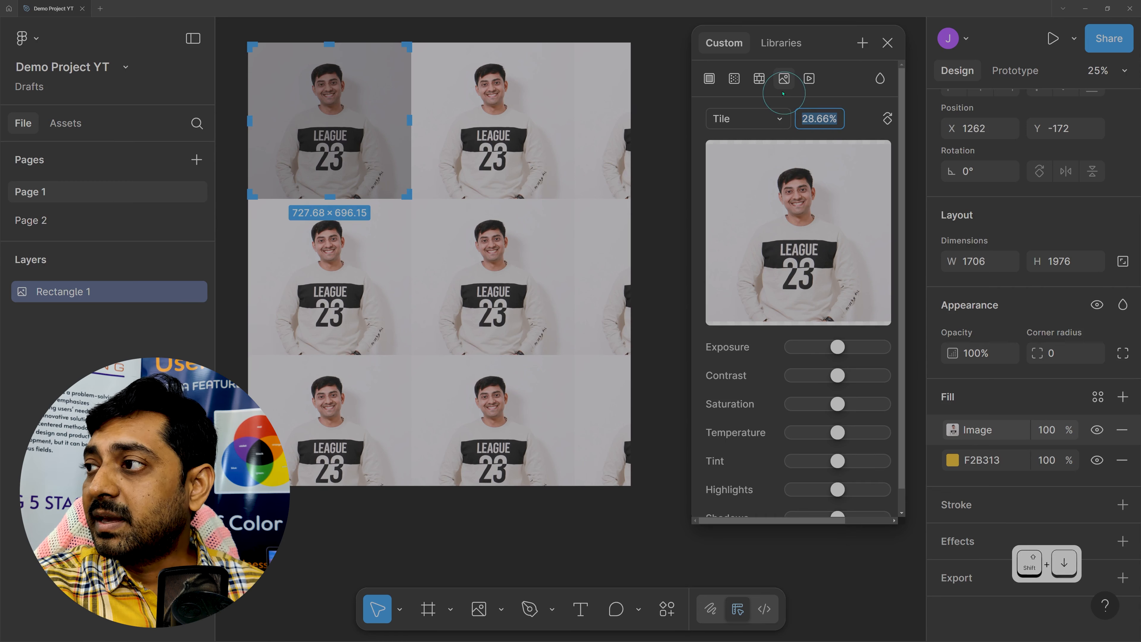
pyautogui.moveTo(834, 157)
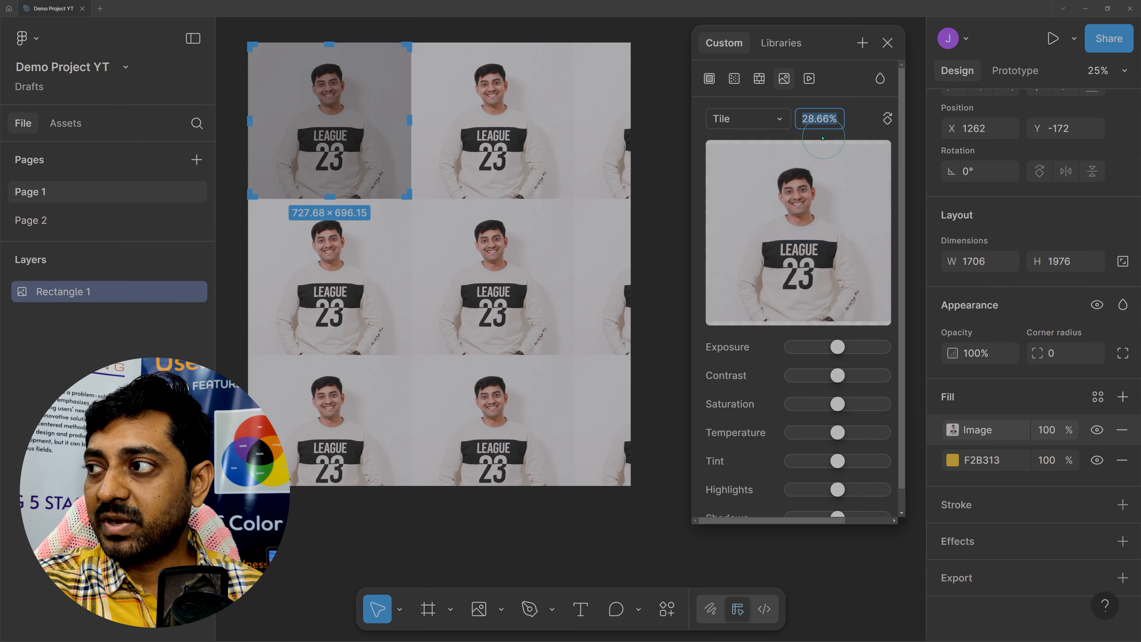
pyautogui.hotkey('shift', 'Down')
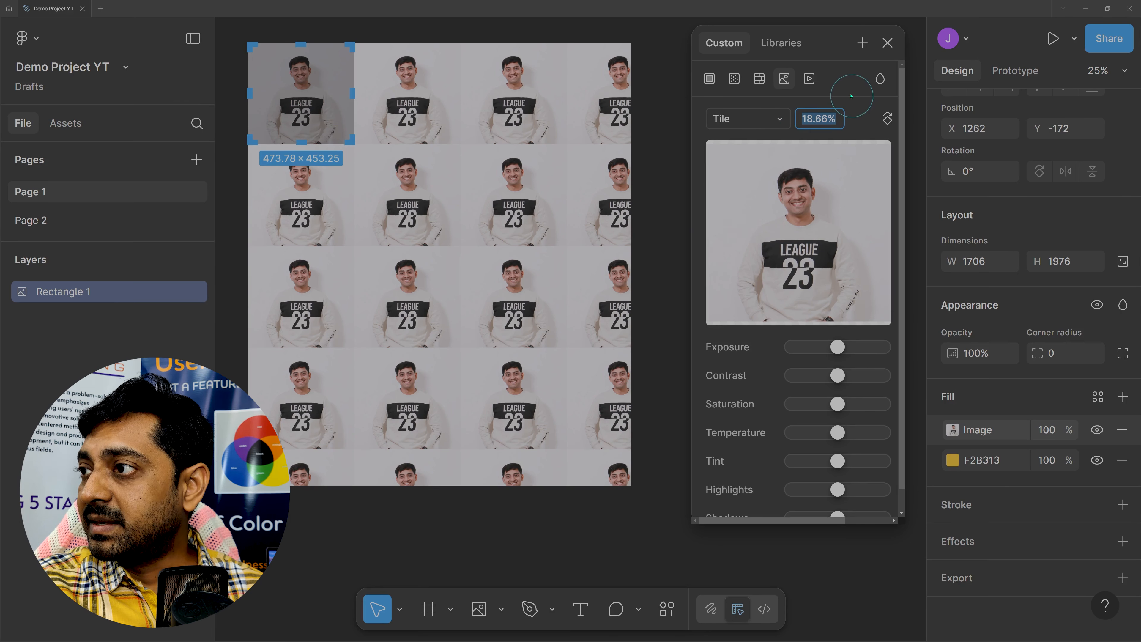
# Step: Close the image settings and resize the tiled rectangle to about 1909 × 1364 at about X 1250, Y -176
pyautogui.click(887, 43)
pyautogui.moveTo(535, 315)
pyautogui.mouseDown()
pyautogui.moveTo(512, 321)
pyautogui.moveTo(533, 315)
pyautogui.mouseUp()
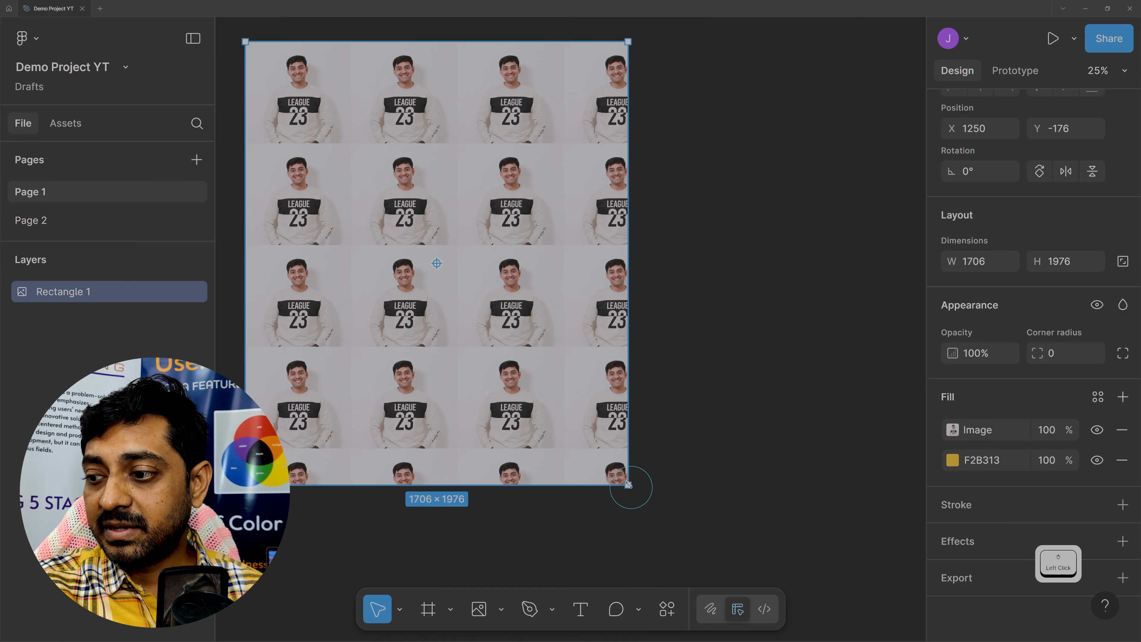
pyautogui.moveTo(628, 485); pyautogui.dragTo(674, 348)
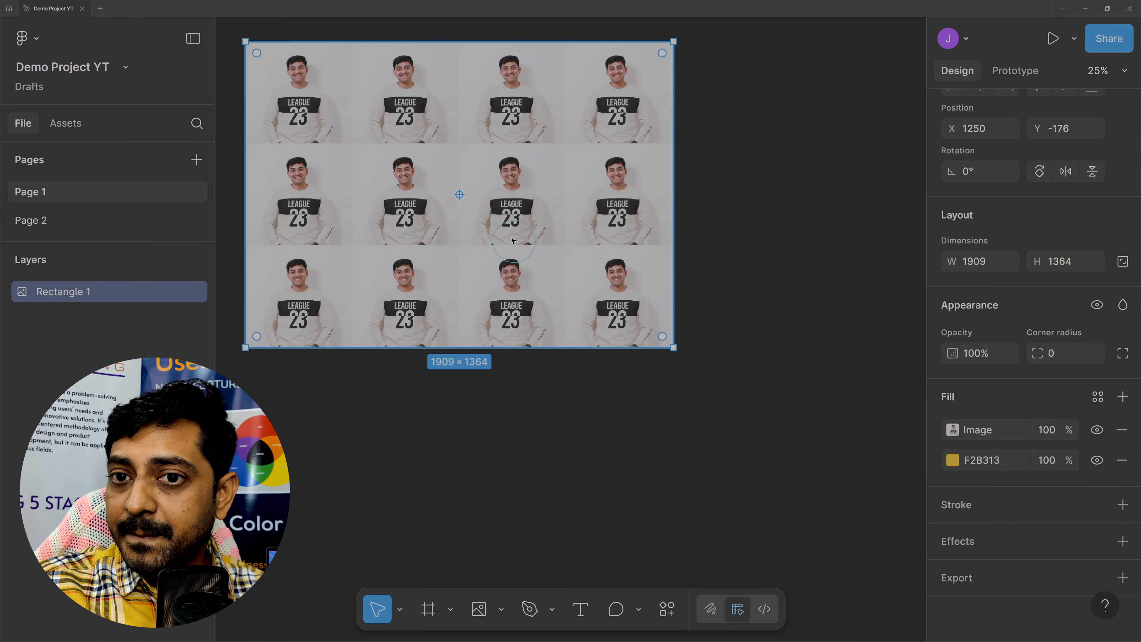
# Step: Place the LEAGUE 23 portrait photo on Page 2 at about 2547 × 2437 and move it to about X 2693, Y -406
pyautogui.press('pagedown')
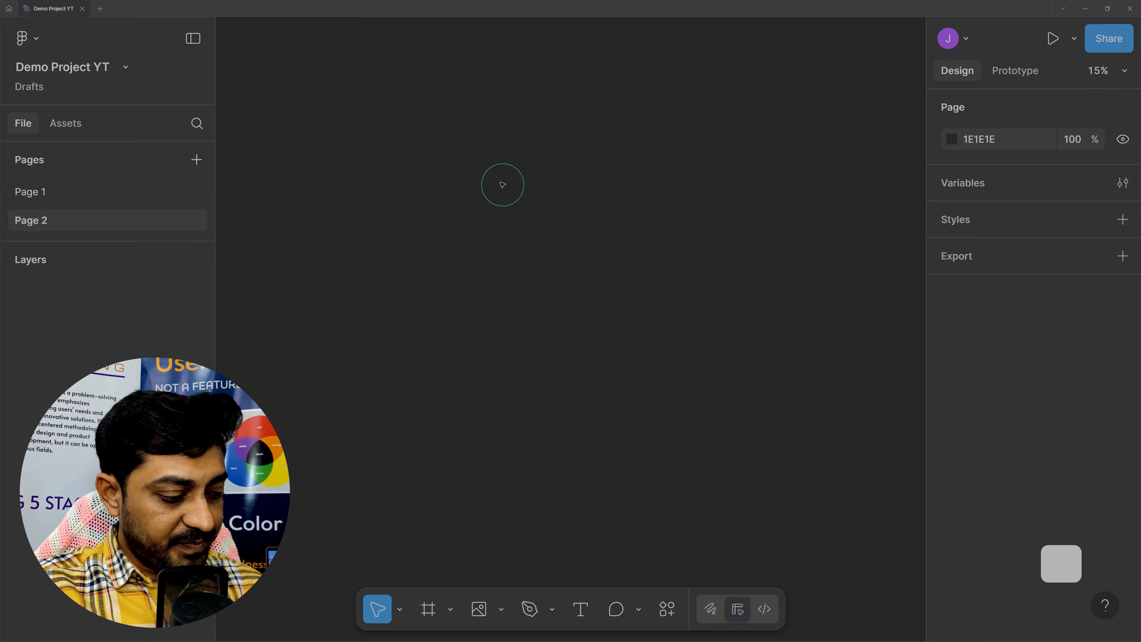
pyautogui.hotkey('ctrl', 'shift', 'k')
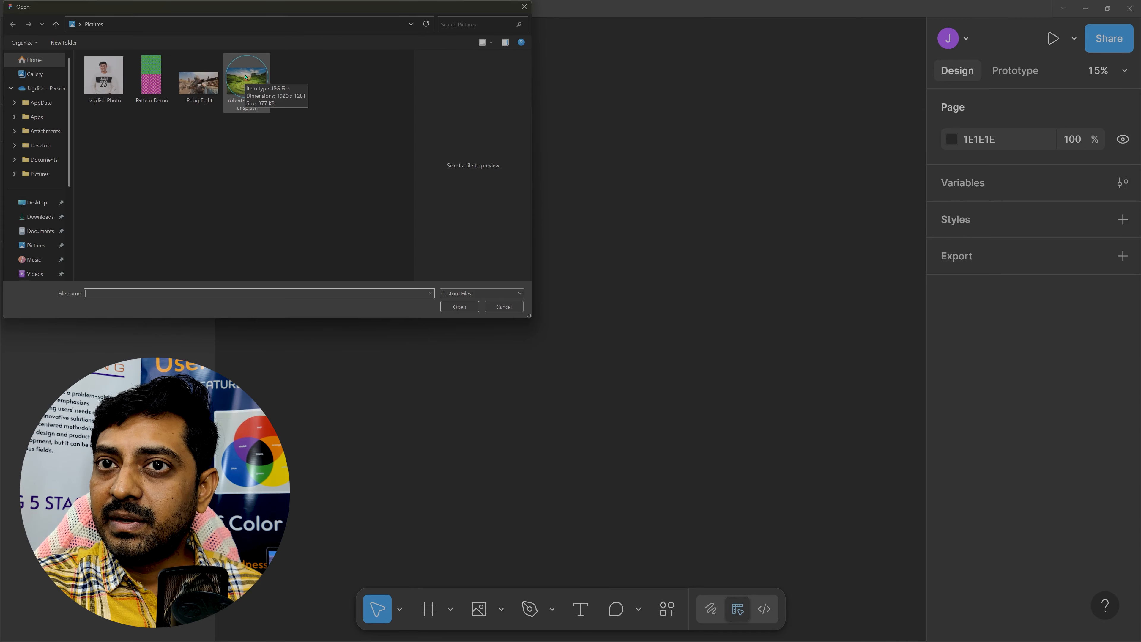
pyautogui.doubleClick(104, 75)
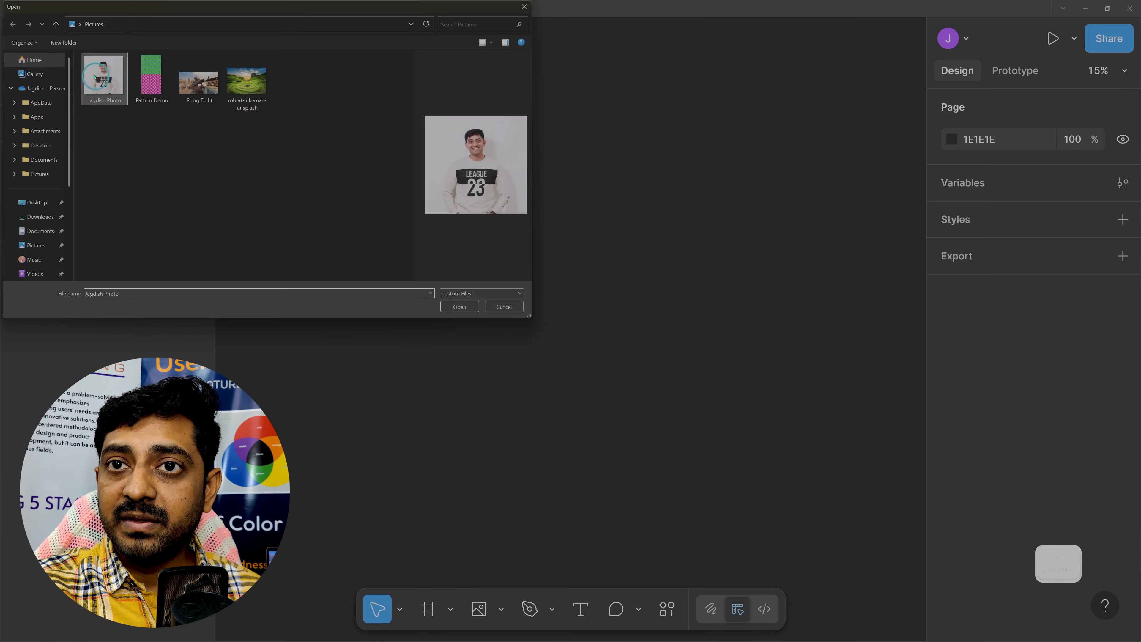
pyautogui.moveTo(389, 65); pyautogui.dragTo(732, 232)
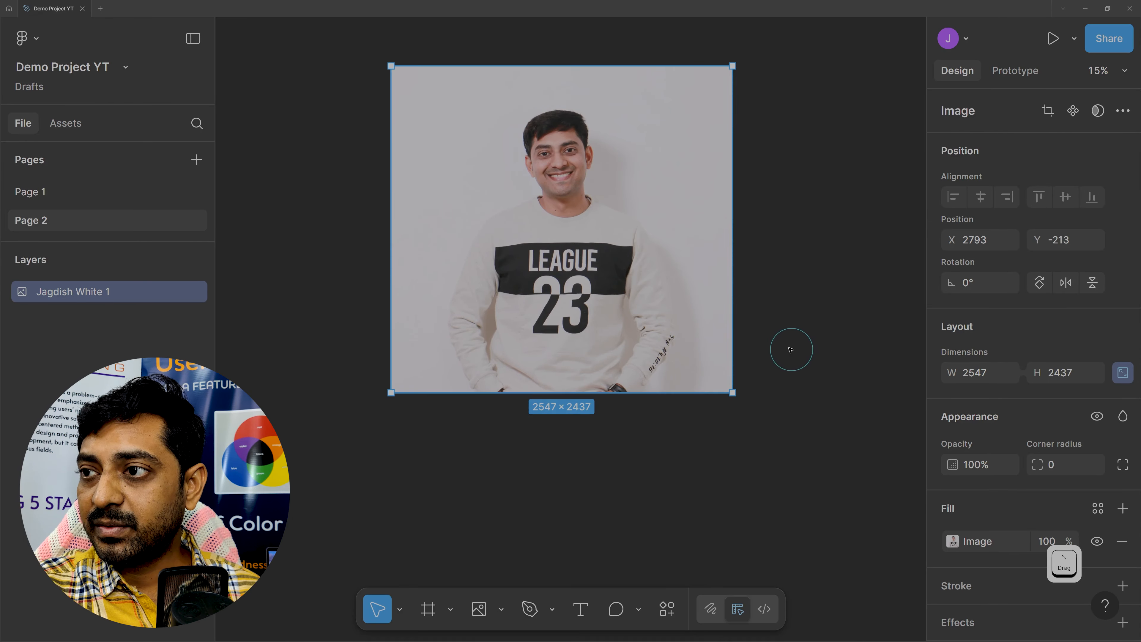
pyautogui.moveTo(631, 263); pyautogui.dragTo(618, 237)
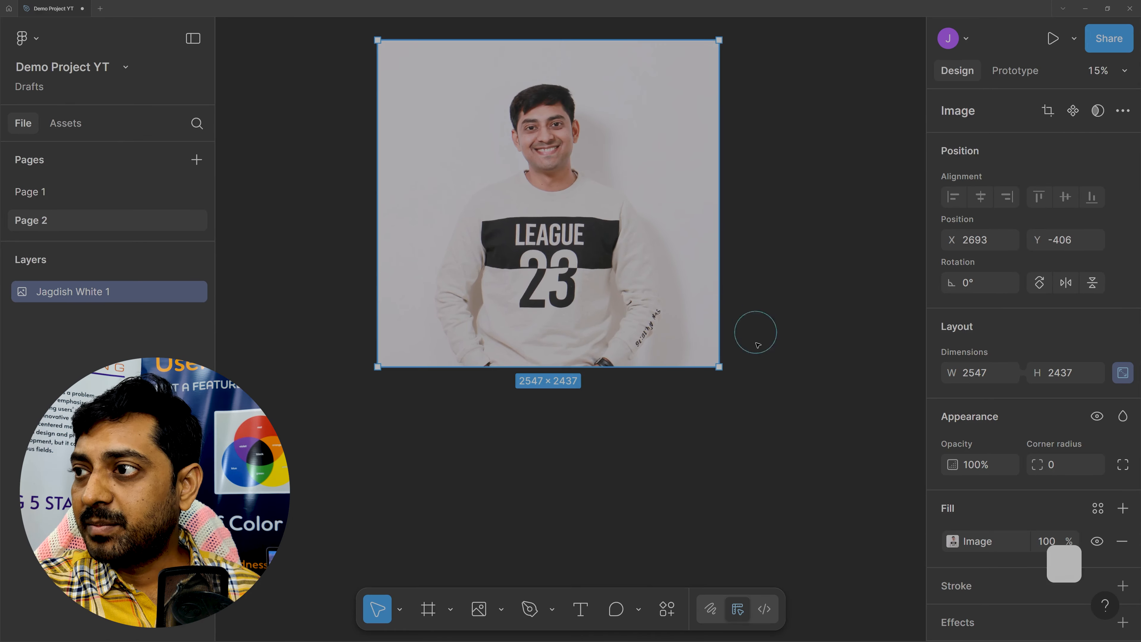
# Step: Scale the portrait photo down proportionally to about 1833 × 1754 by its edges
pyautogui.moveTo(662, 367); pyautogui.dragTo(645, 280)
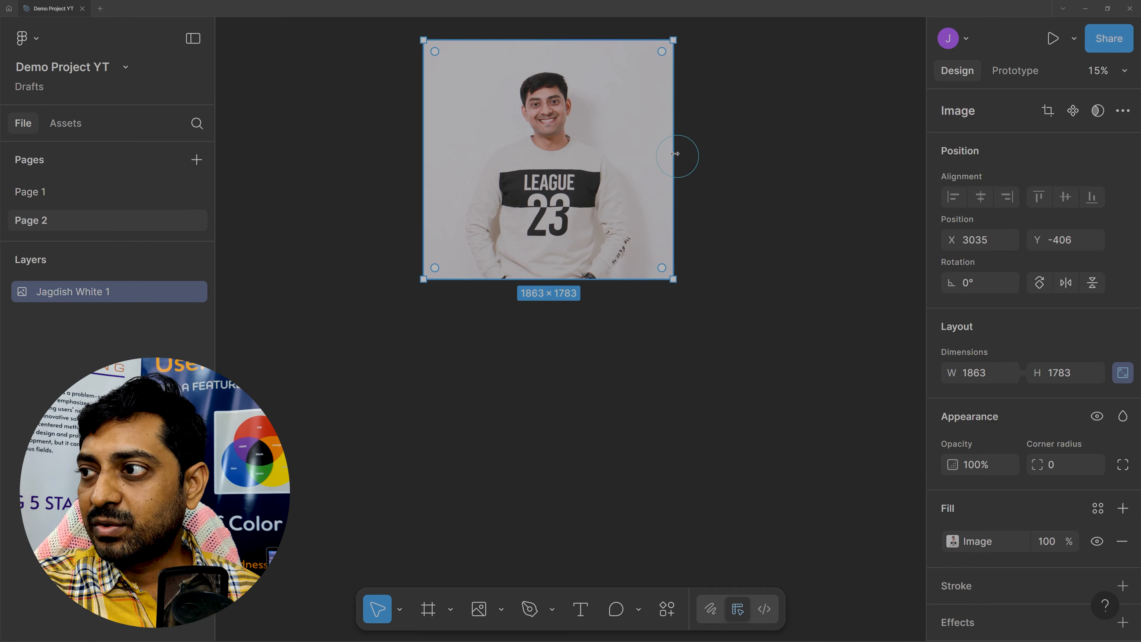
pyautogui.moveTo(675, 154); pyautogui.dragTo(669, 189)
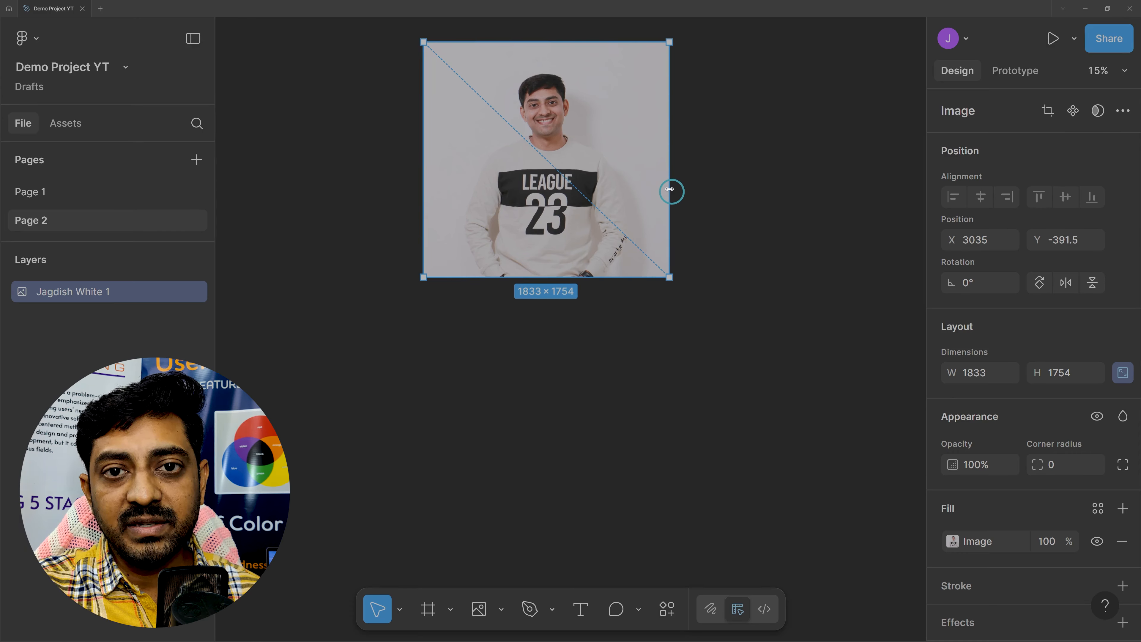
pyautogui.moveTo(669, 189); pyautogui.dragTo(670, 189)
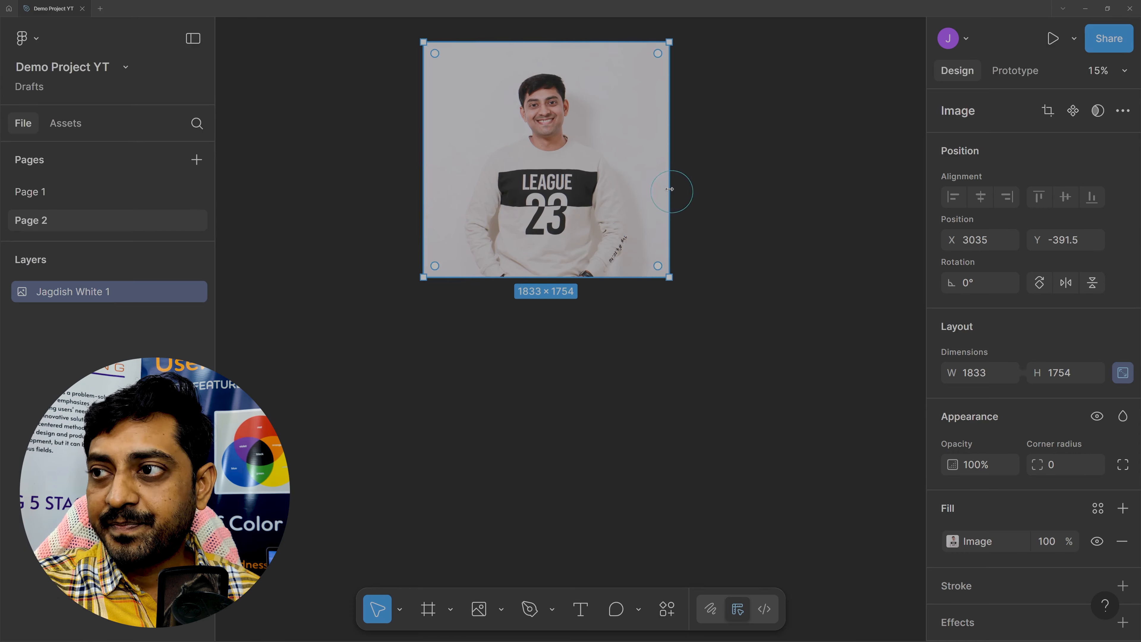
pyautogui.click(601, 178)
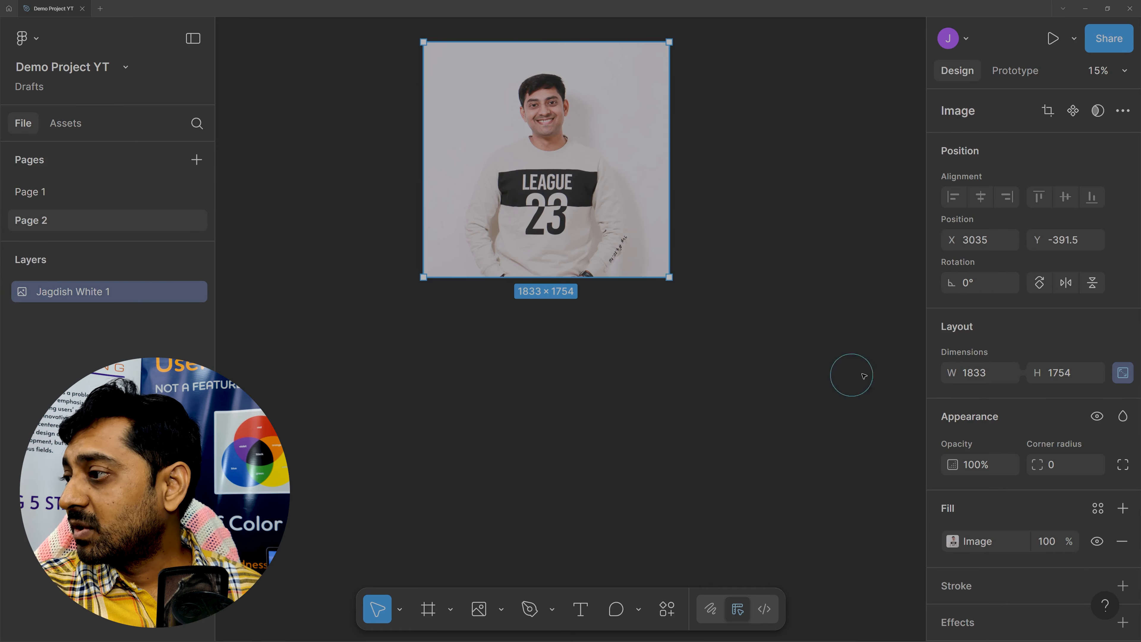
# Step: Toggle the portrait photo's aspect ratio lock and leave it unlocked
pyautogui.scroll(-2, 951, 300)
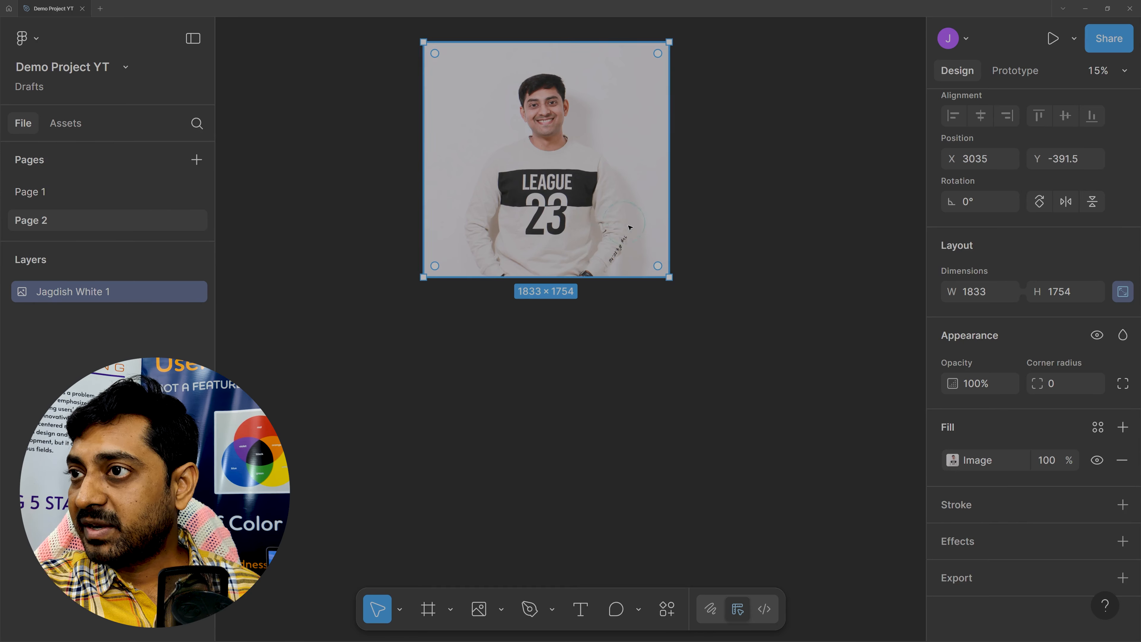
pyautogui.click(1124, 292)
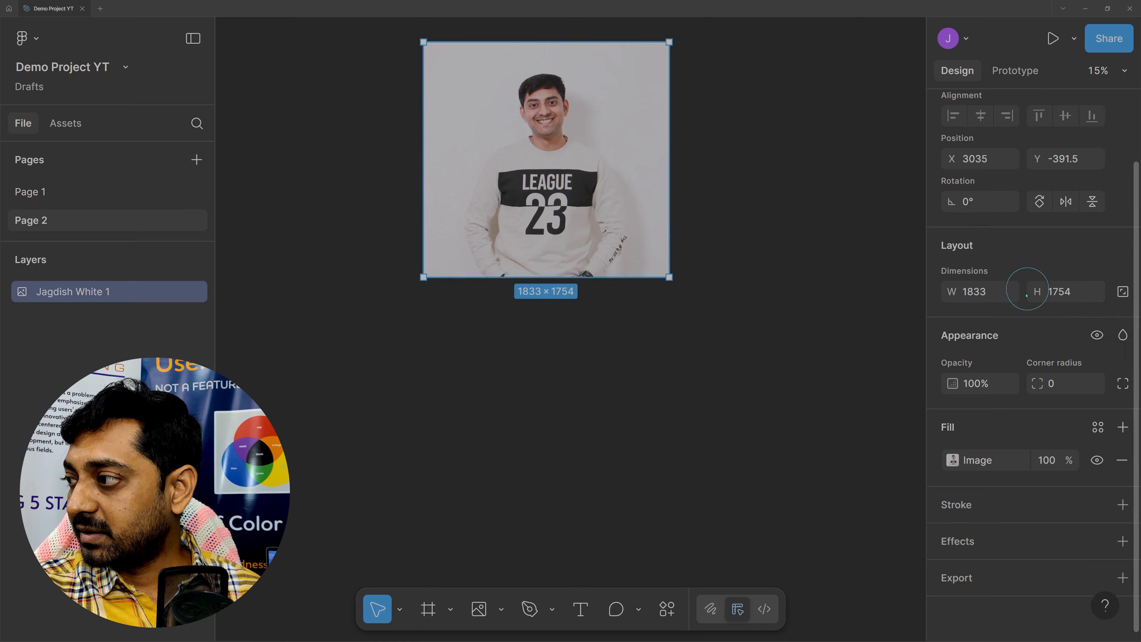
pyautogui.click(1124, 293)
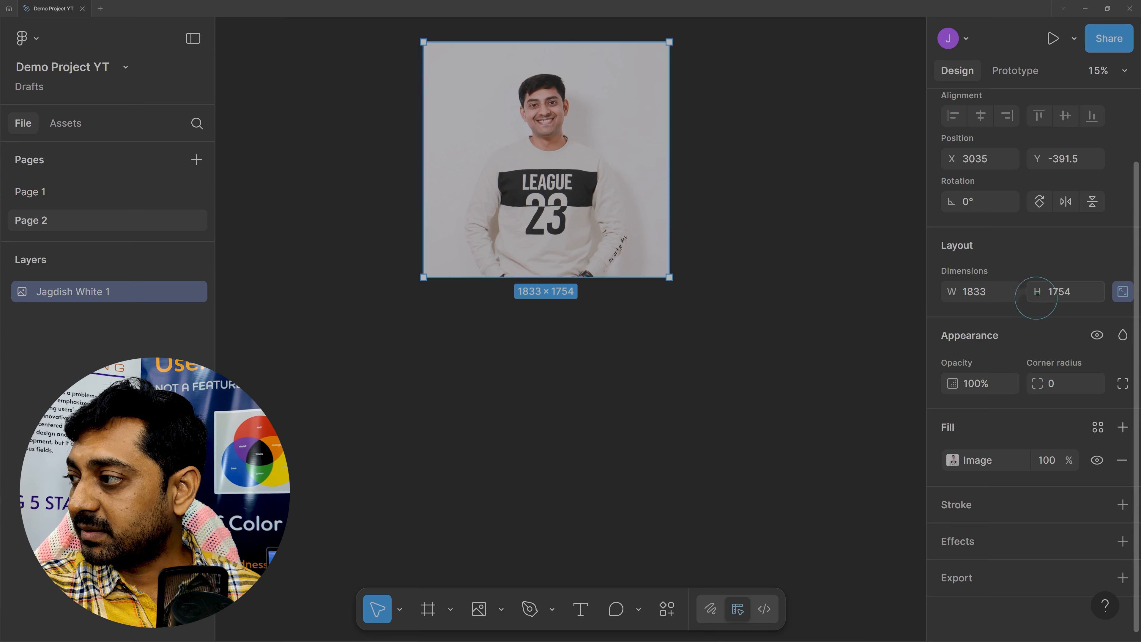
pyautogui.click(1122, 292)
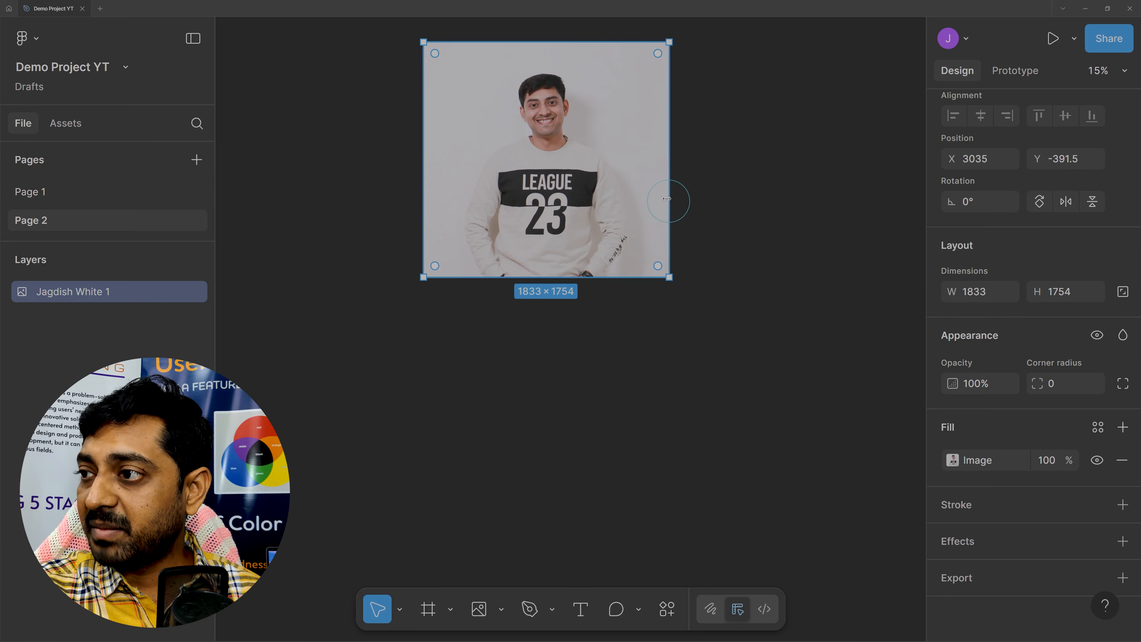
# Step: Resize the portrait photo freely to about 1168 × 1436 at about X 3035, Y -406 and lock its aspect ratio
pyautogui.moveTo(669, 198); pyautogui.dragTo(581, 198)
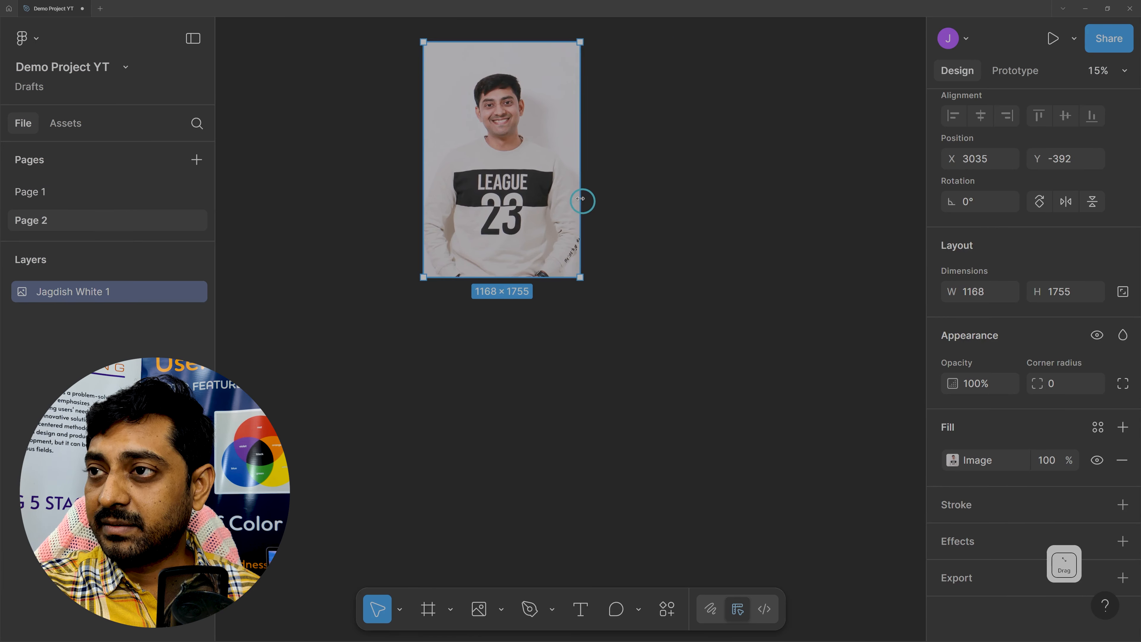
pyautogui.moveTo(526, 42); pyautogui.dragTo(525, 78)
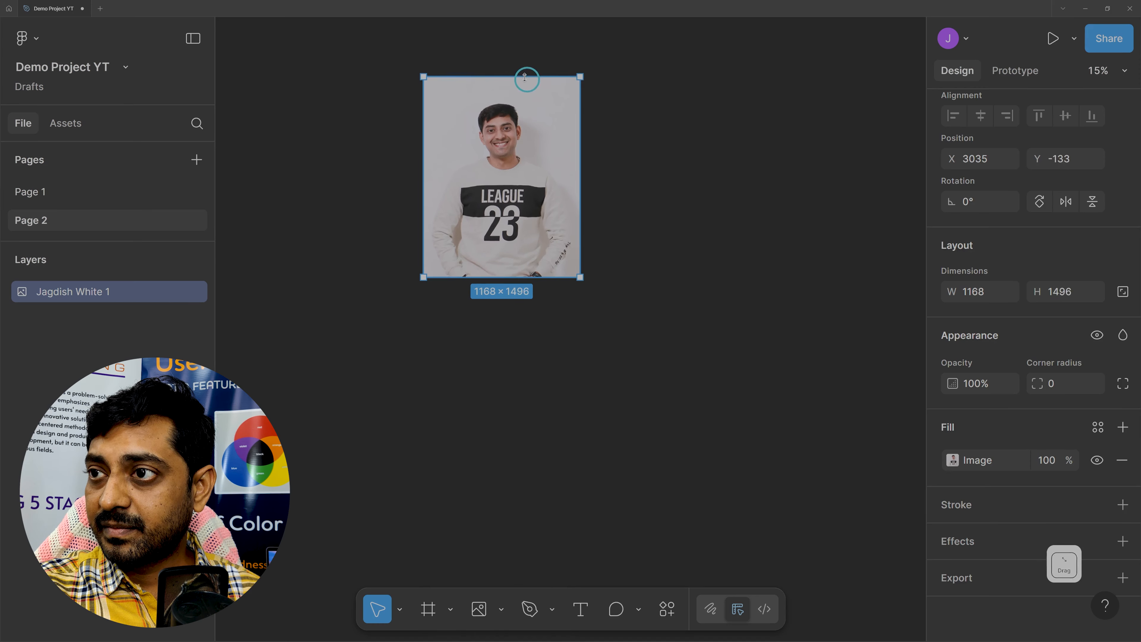
pyautogui.moveTo(546, 278); pyautogui.dragTo(545, 268)
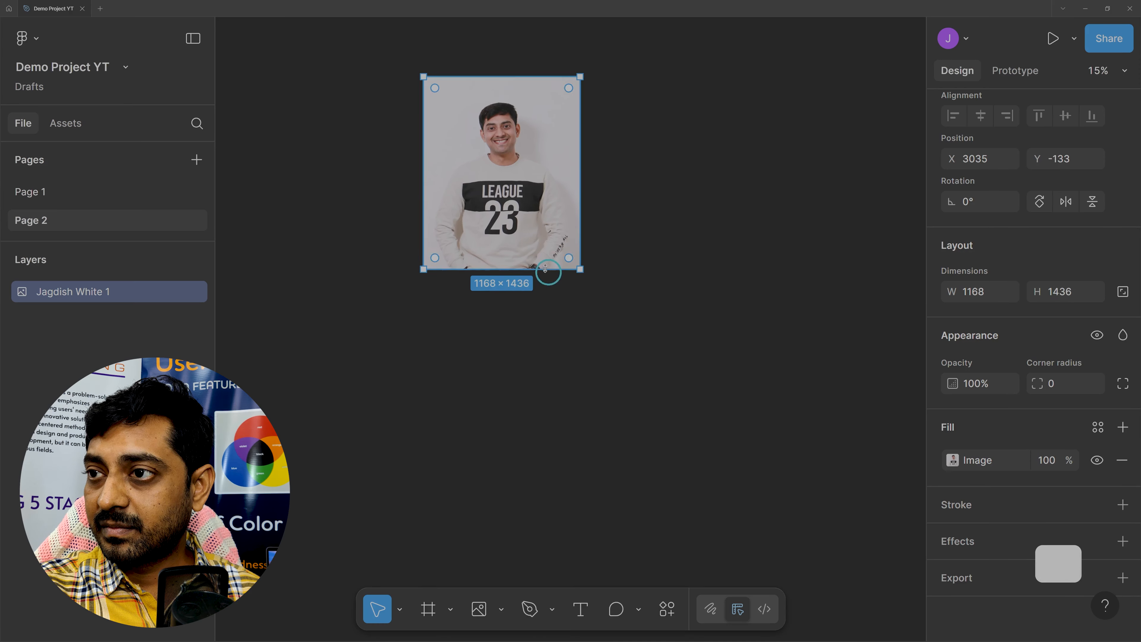
pyautogui.moveTo(534, 192); pyautogui.dragTo(534, 155)
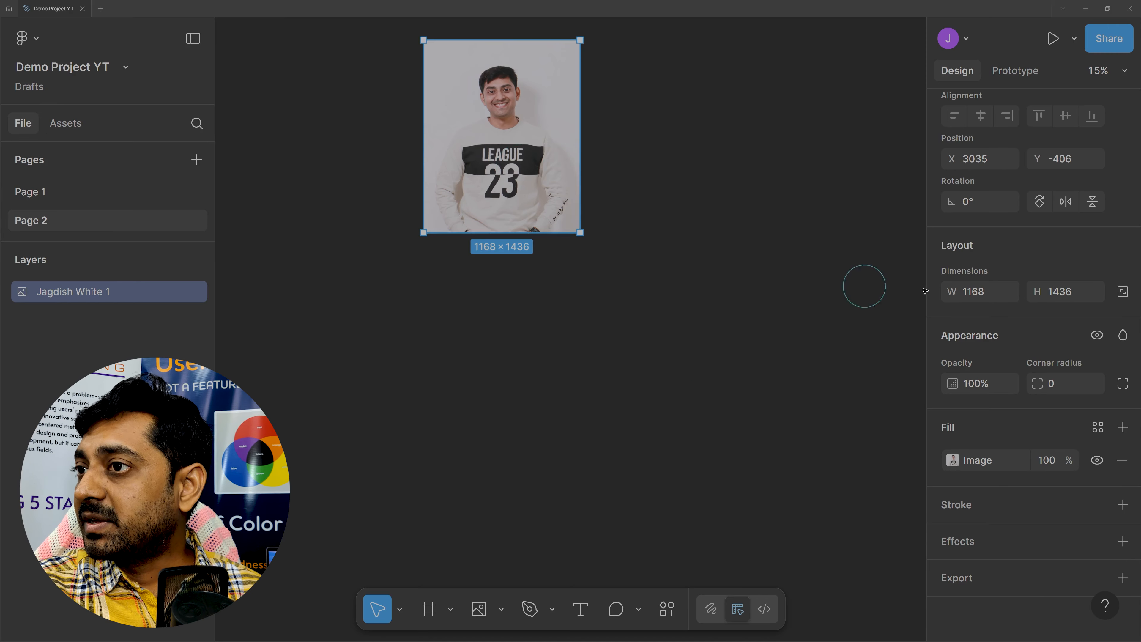
pyautogui.click(1122, 291)
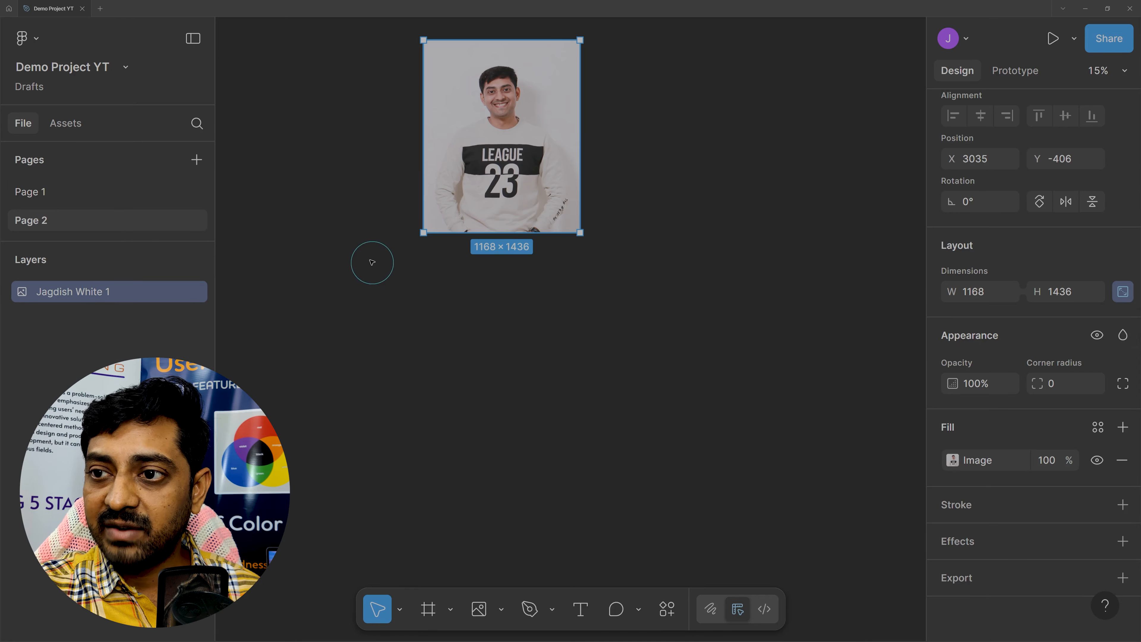
# Step: Place the green landscape image beside the portrait at about 1625 × 1084, X 4622, Y -230, with its aspect ratio locked
pyautogui.click(489, 606)
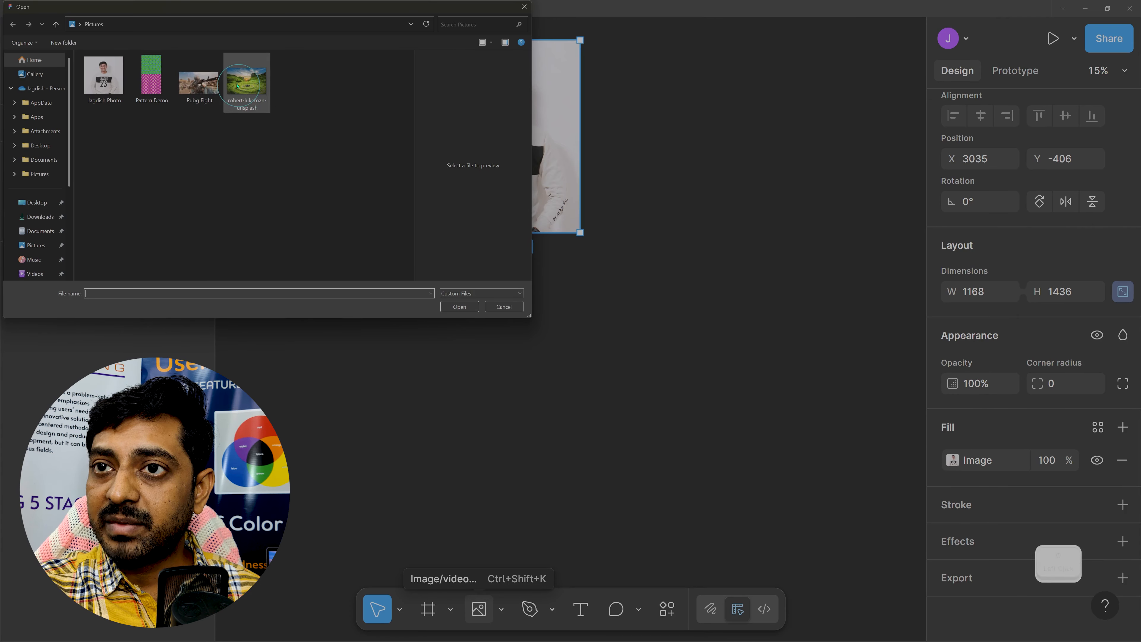
pyautogui.doubleClick(237, 85)
pyautogui.moveTo(618, 77); pyautogui.dragTo(835, 222)
pyautogui.moveTo(738, 167); pyautogui.dragTo(748, 154)
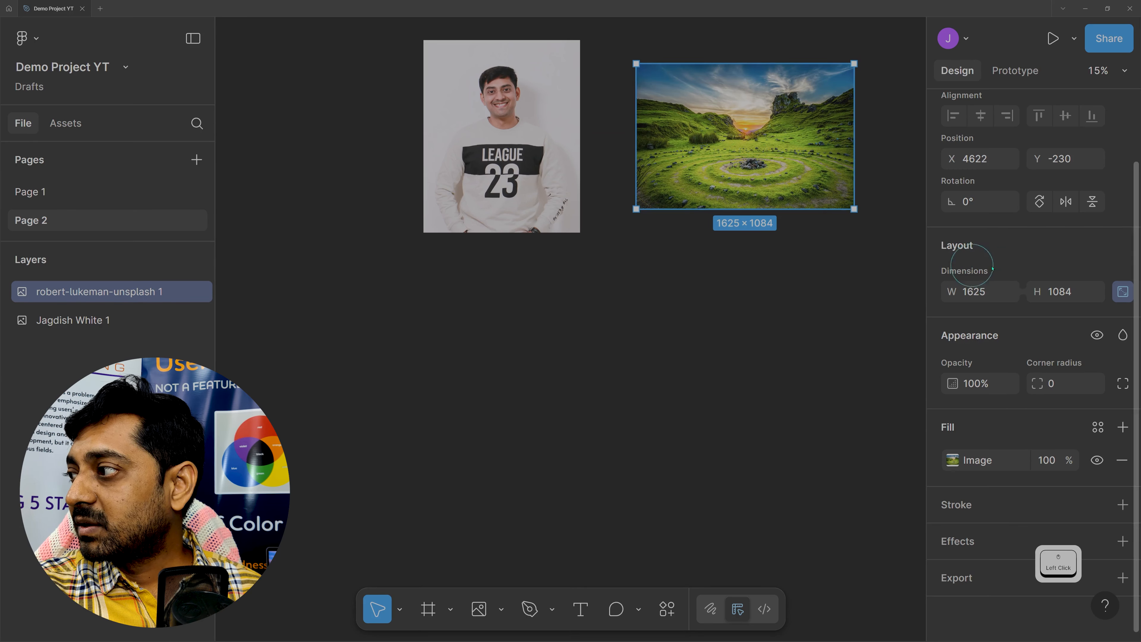
pyautogui.click(1122, 293)
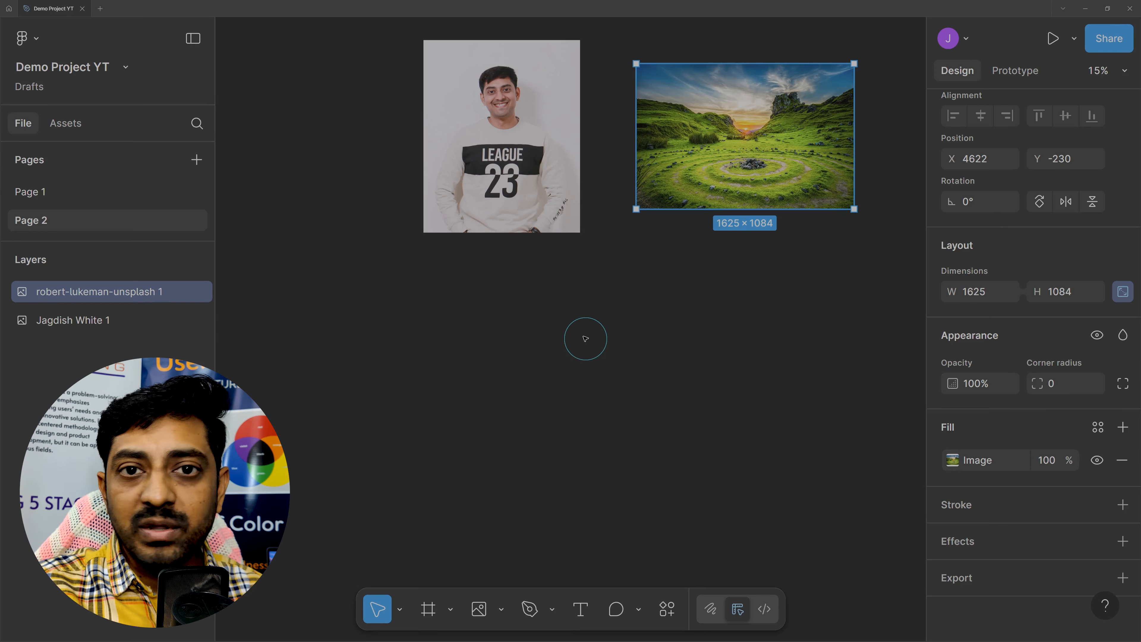
# Step: Draw a rectangle below the images, size it to about 1633 × 931 at X 2776, Y 1676 and lock its aspect ratio
pyautogui.click(500, 609)
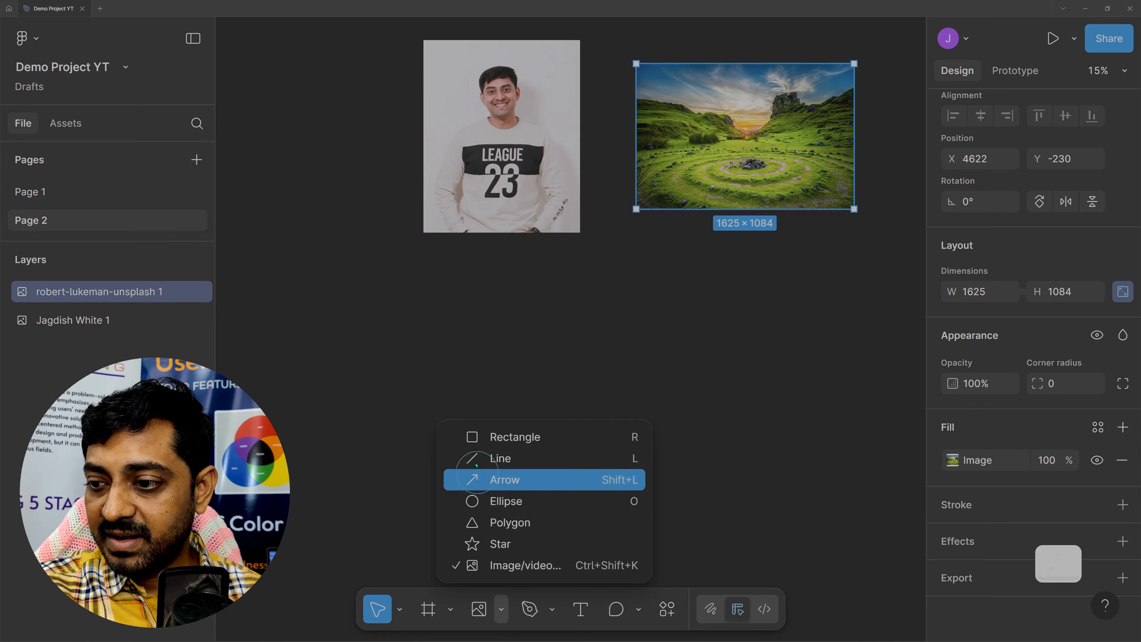
pyautogui.click(514, 437)
pyautogui.moveTo(423, 319); pyautogui.dragTo(690, 483)
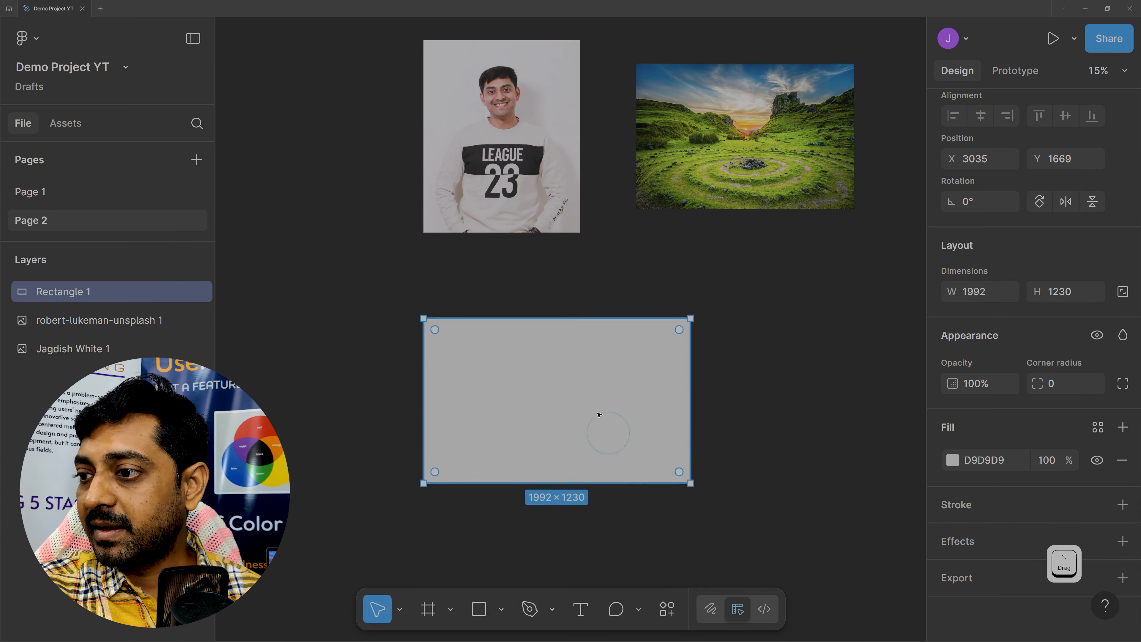
pyautogui.moveTo(598, 414); pyautogui.dragTo(564, 415)
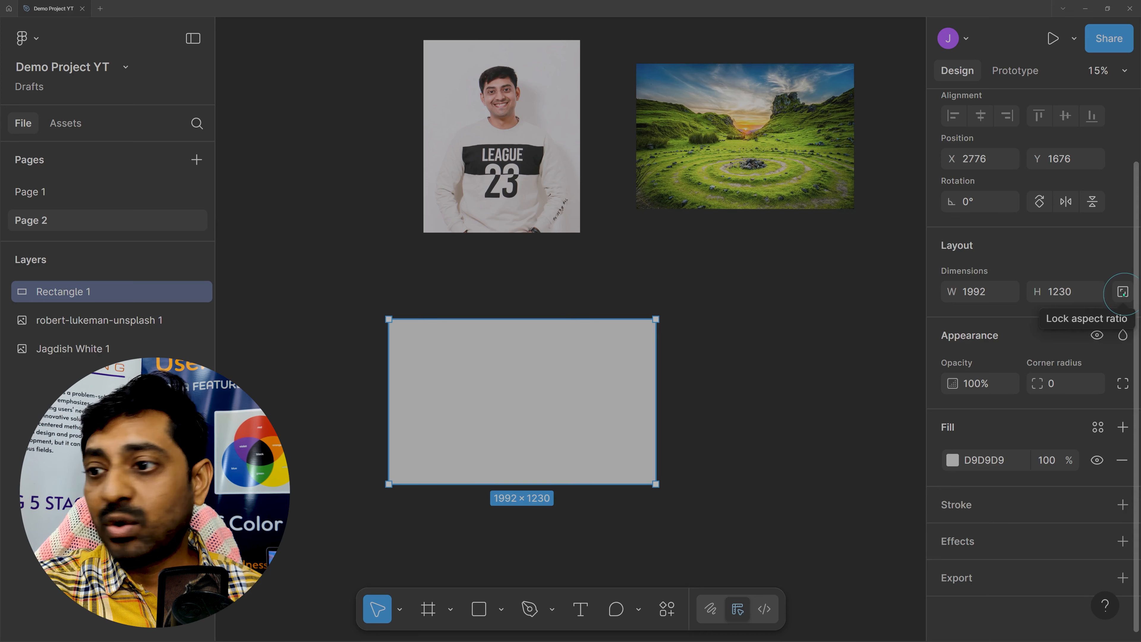
pyautogui.moveTo(656, 484); pyautogui.dragTo(607, 444)
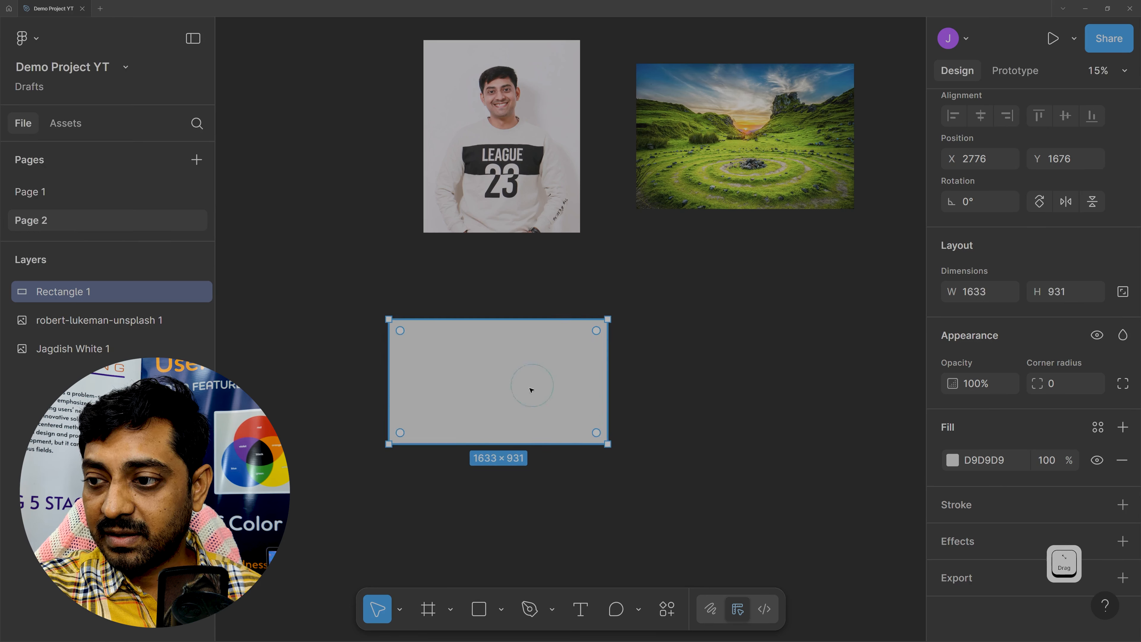
pyautogui.click(1122, 291)
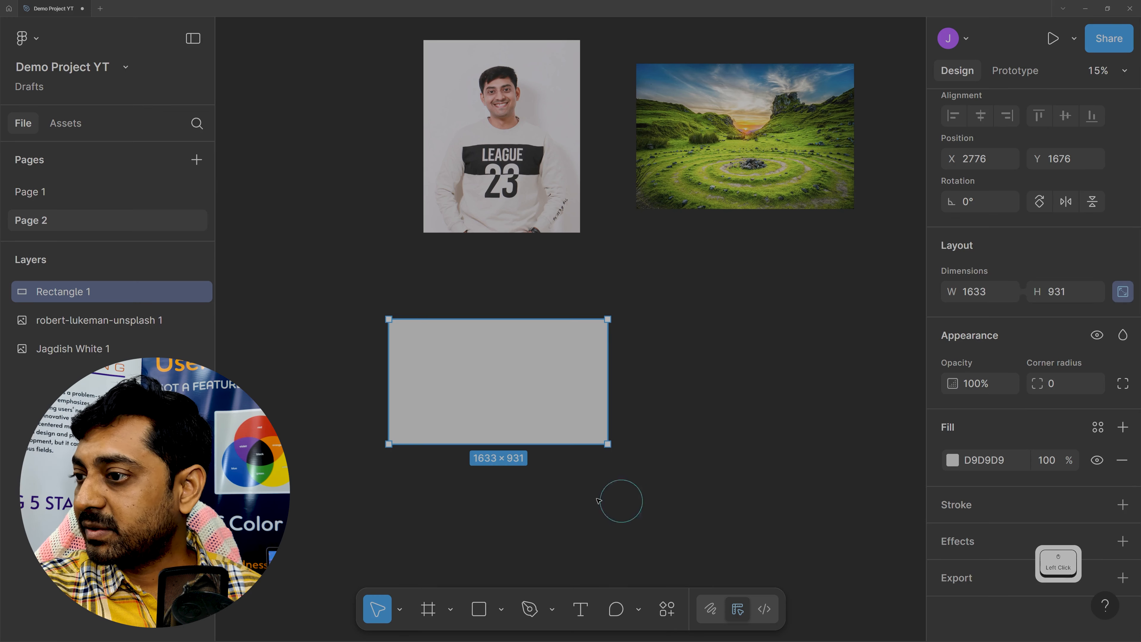
# Step: Resize the rectangle proportionally to about 2644 × 1507 and move it to about X 2616, Y 1302
pyautogui.moveTo(608, 445); pyautogui.dragTo(572, 424)
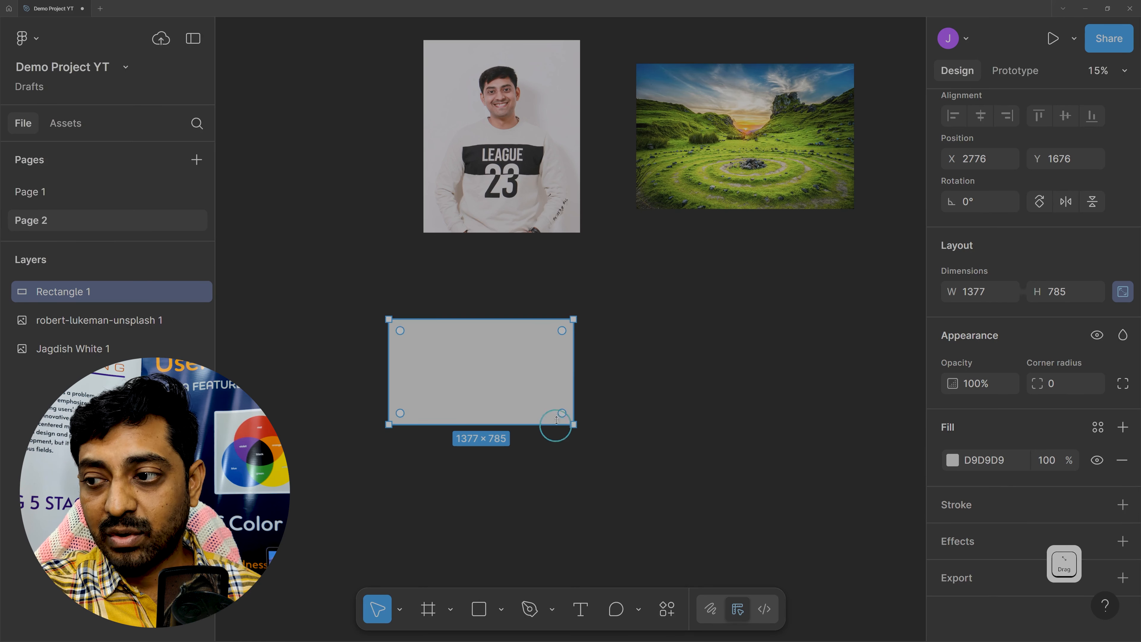
pyautogui.moveTo(574, 362); pyautogui.dragTo(744, 419)
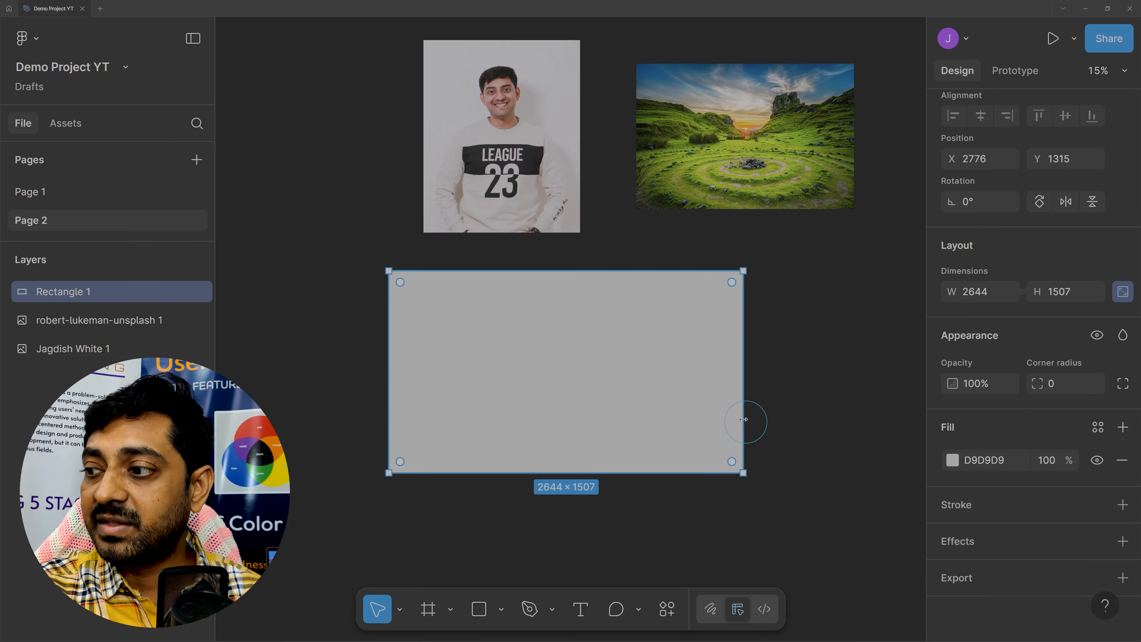
pyautogui.moveTo(548, 375); pyautogui.dragTo(527, 372)
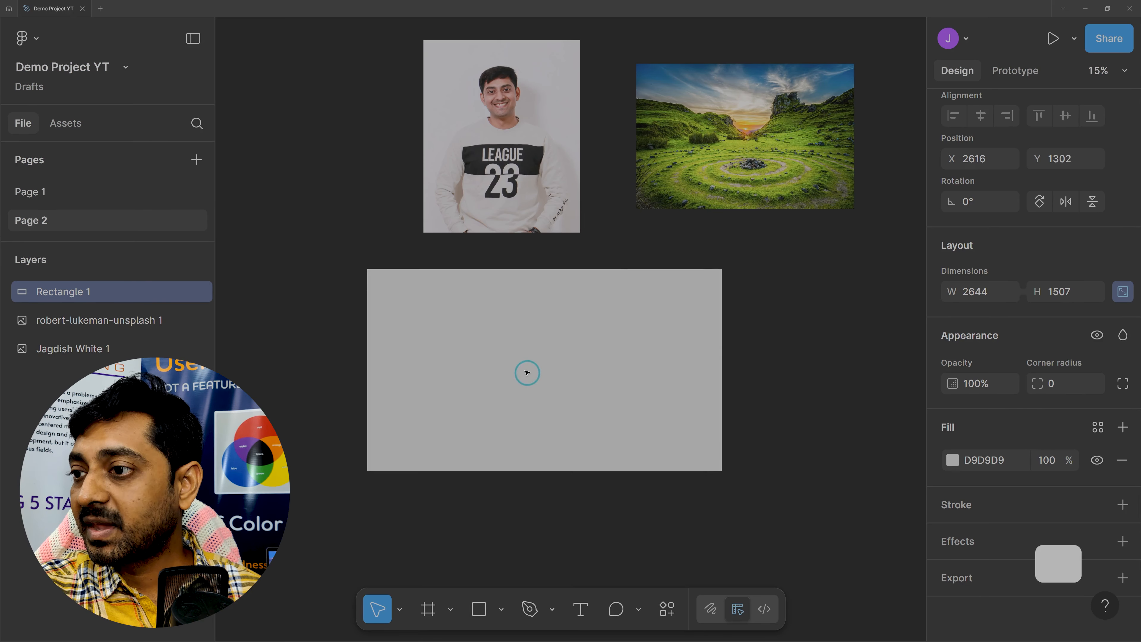
# Step: Unlock the rectangle's aspect ratio and resize it freely from its lower-right corner
pyautogui.click(1123, 292)
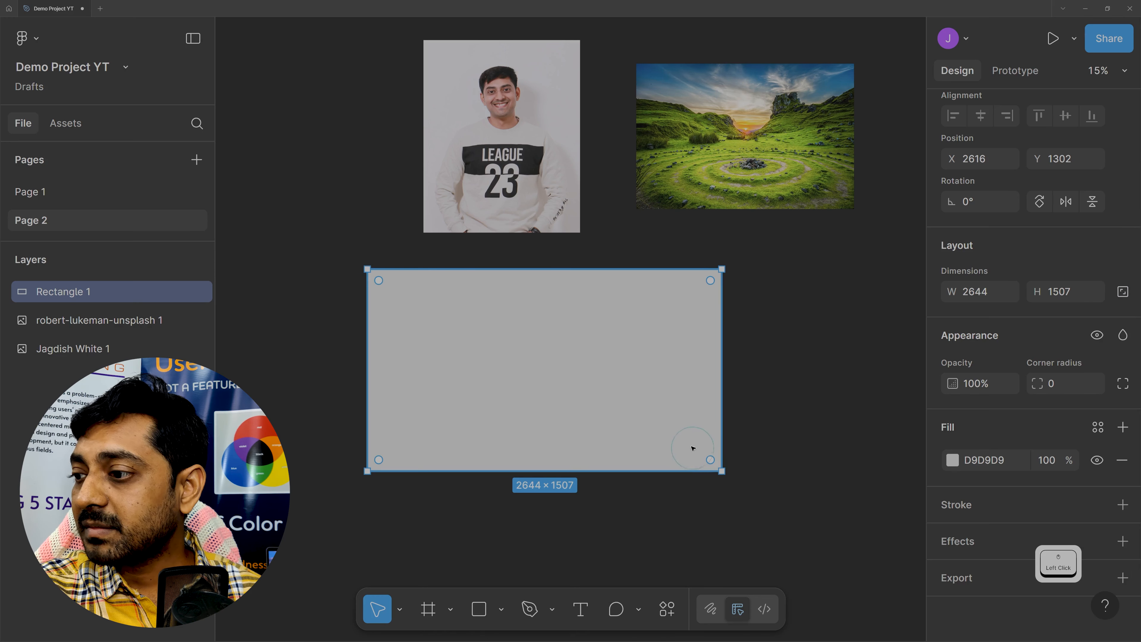
pyautogui.moveTo(726, 461); pyautogui.dragTo(646, 436)
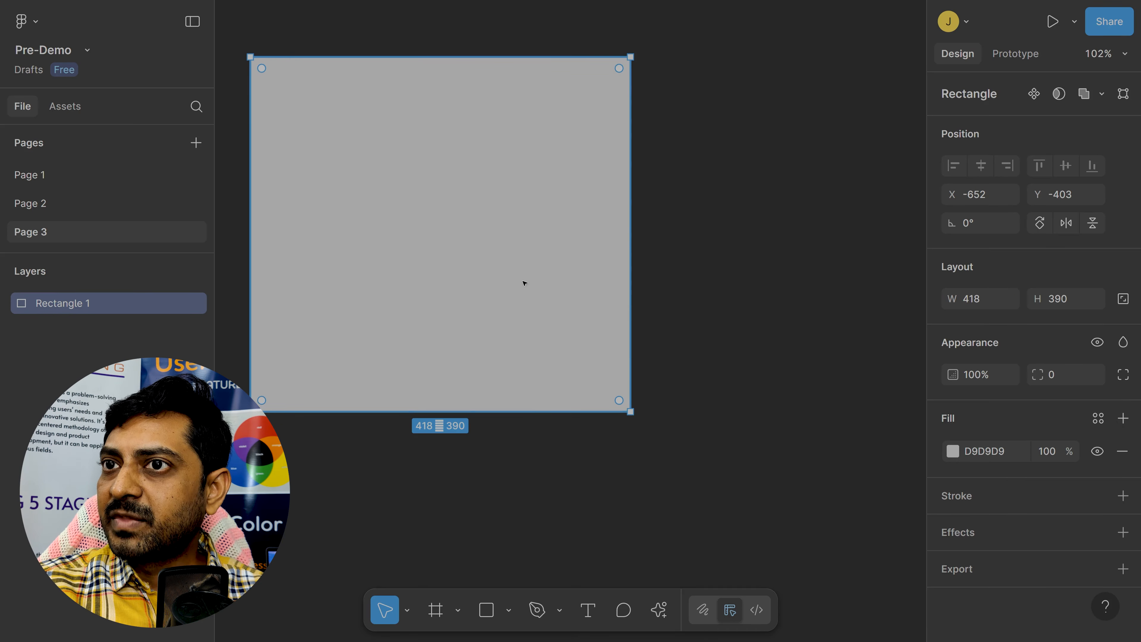
# Step: Move the grey rectangle slightly to about X -653, Y -411 and change its solid fill to red B21313
pyautogui.moveTo(452, 209); pyautogui.dragTo(451, 201)
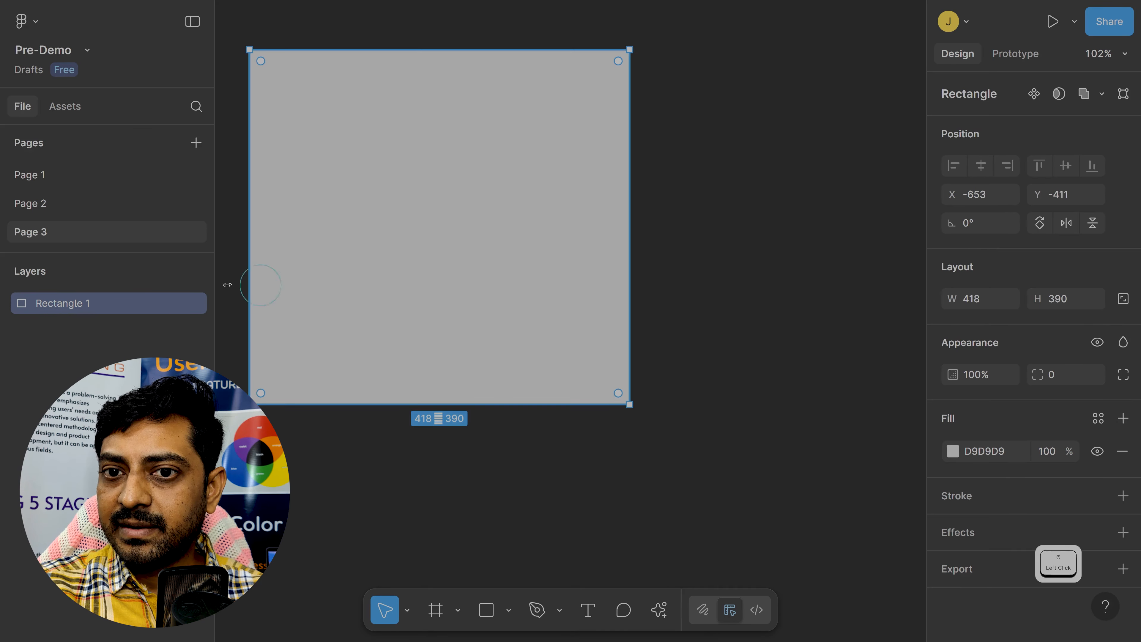
pyautogui.click(87, 304)
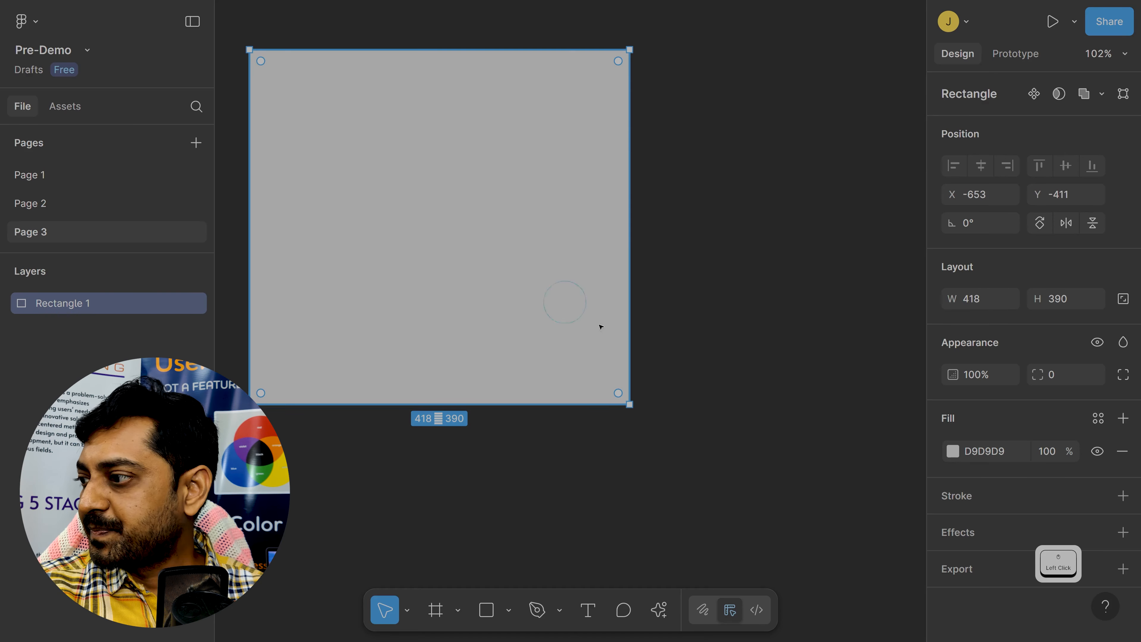
pyautogui.click(952, 451)
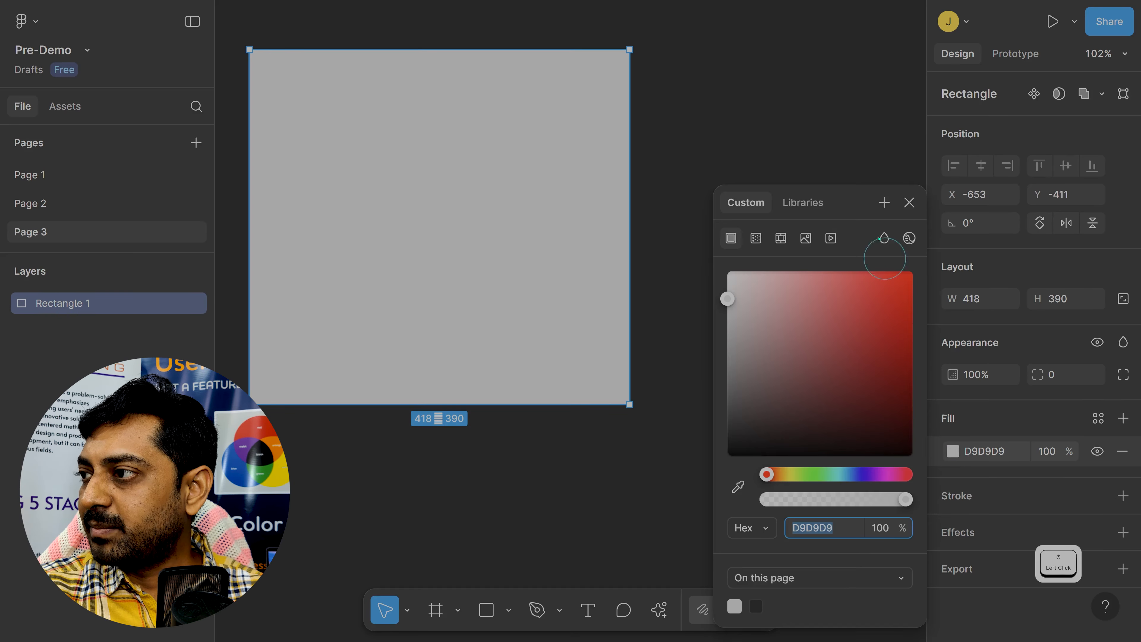
pyautogui.moveTo(853, 198); pyautogui.dragTo(814, 63)
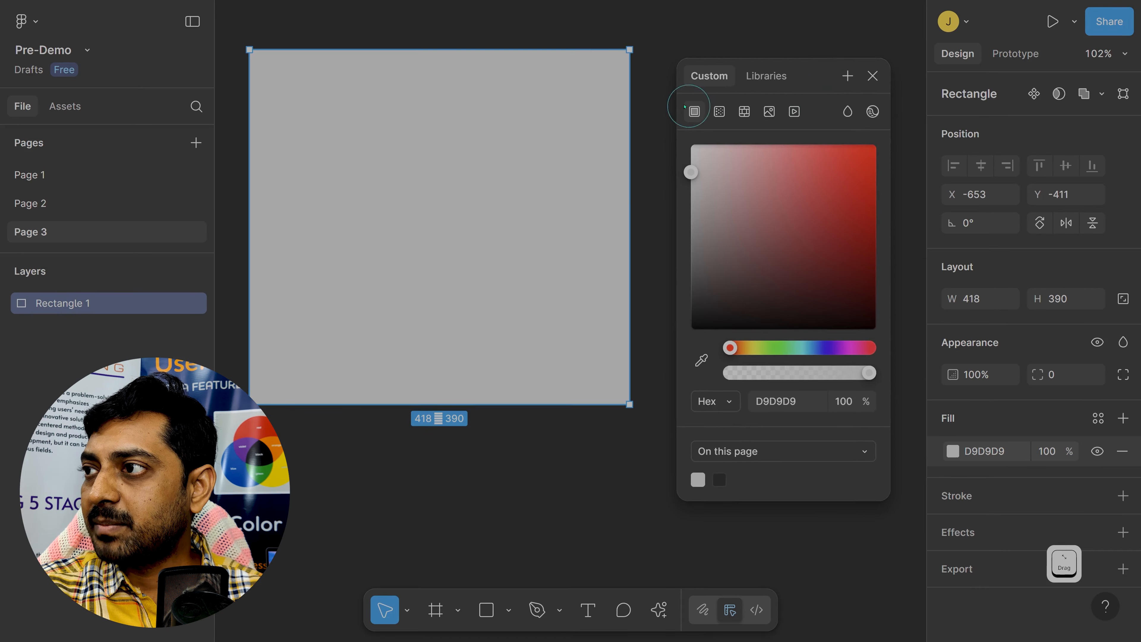
pyautogui.moveTo(792, 191); pyautogui.dragTo(857, 210)
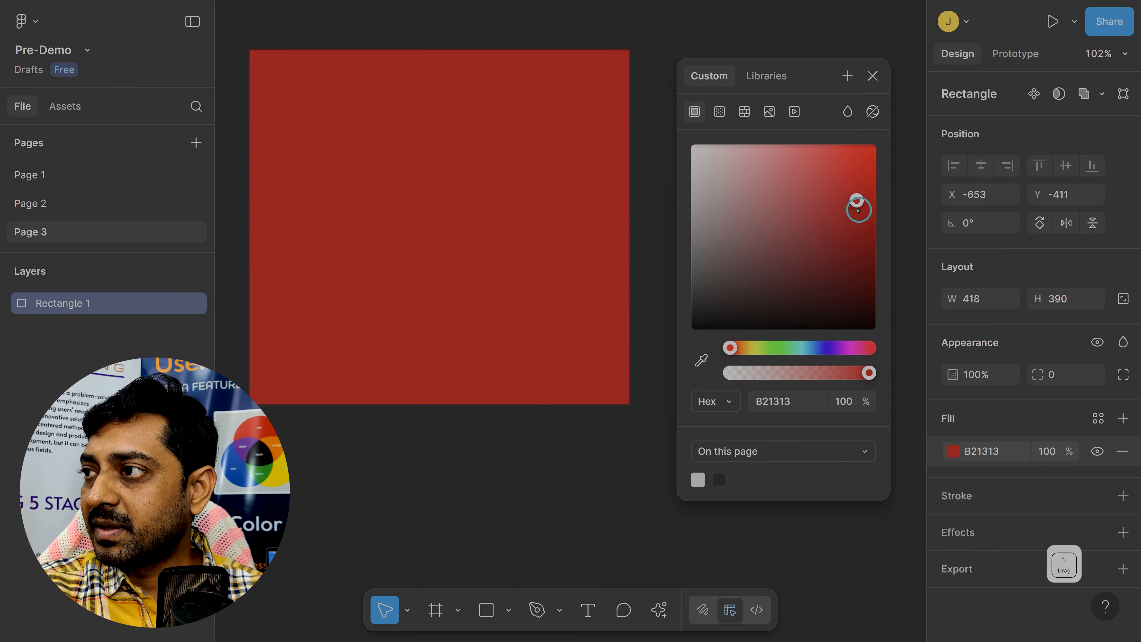
# Step: Switch the rectangle's fill to an image and open AI image generation with the gpt-image-1 model
pyautogui.click(768, 112)
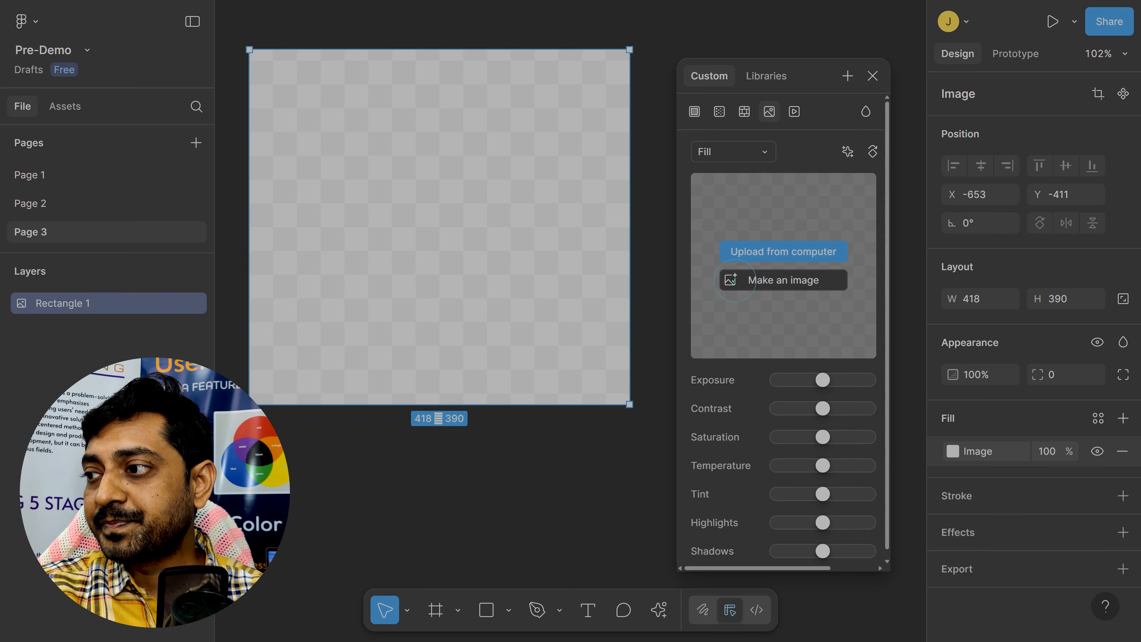
pyautogui.click(764, 280)
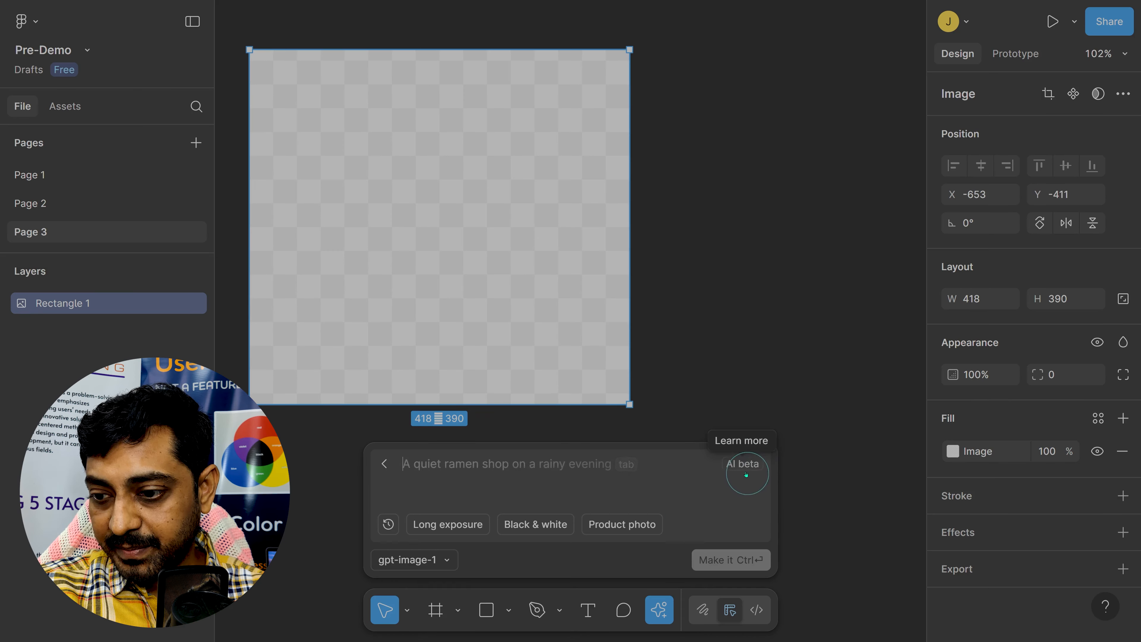
pyautogui.click(444, 561)
pyautogui.click(407, 496)
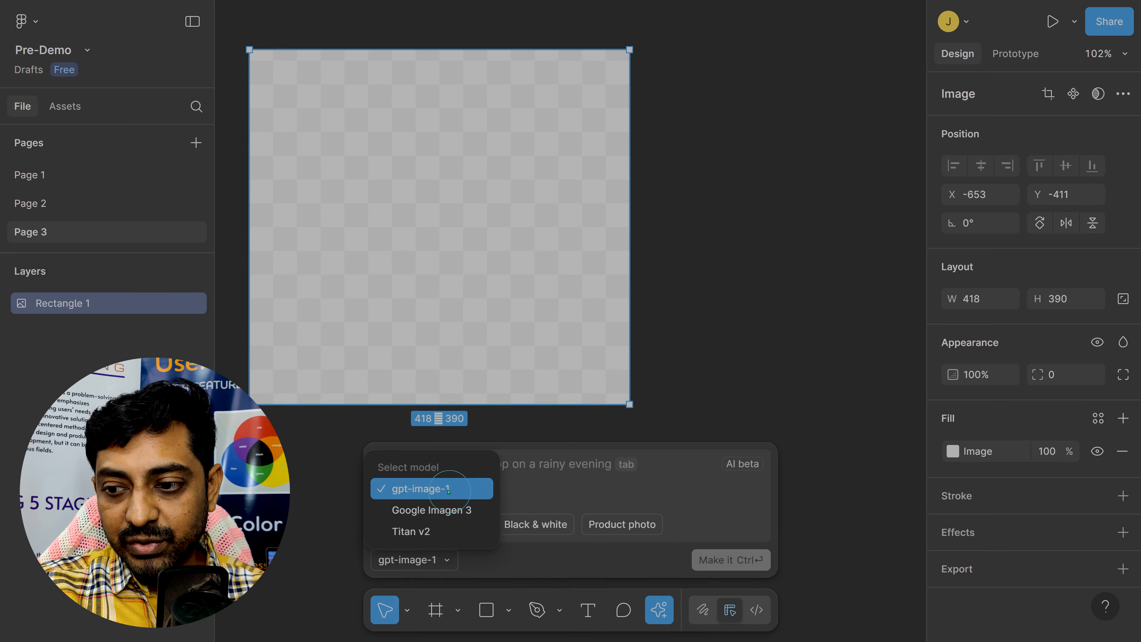
pyautogui.click(434, 560)
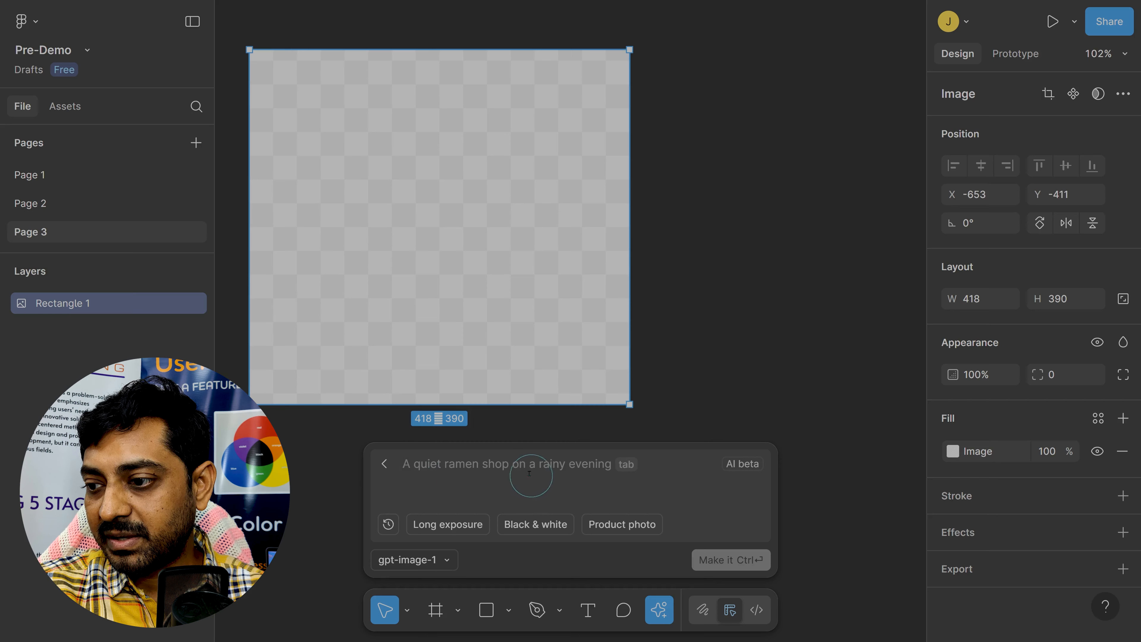
# Step: Generate the rectangle's image from the suggested prompt "A quiet ramen shop on a rainy evening"
pyautogui.click(543, 468)
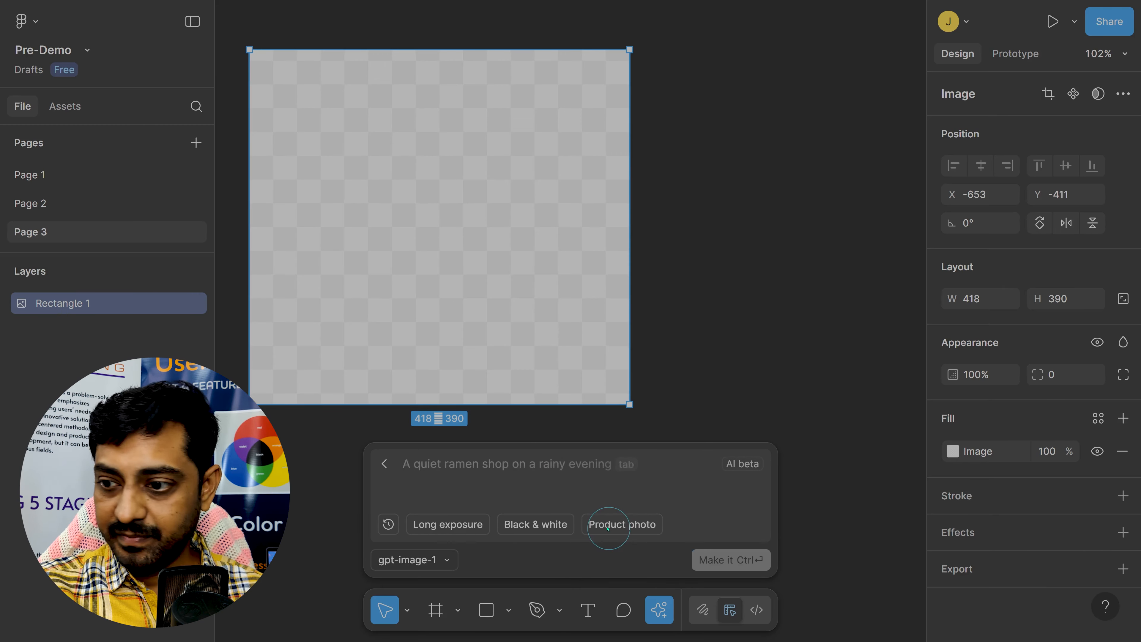
pyautogui.press('Tab')
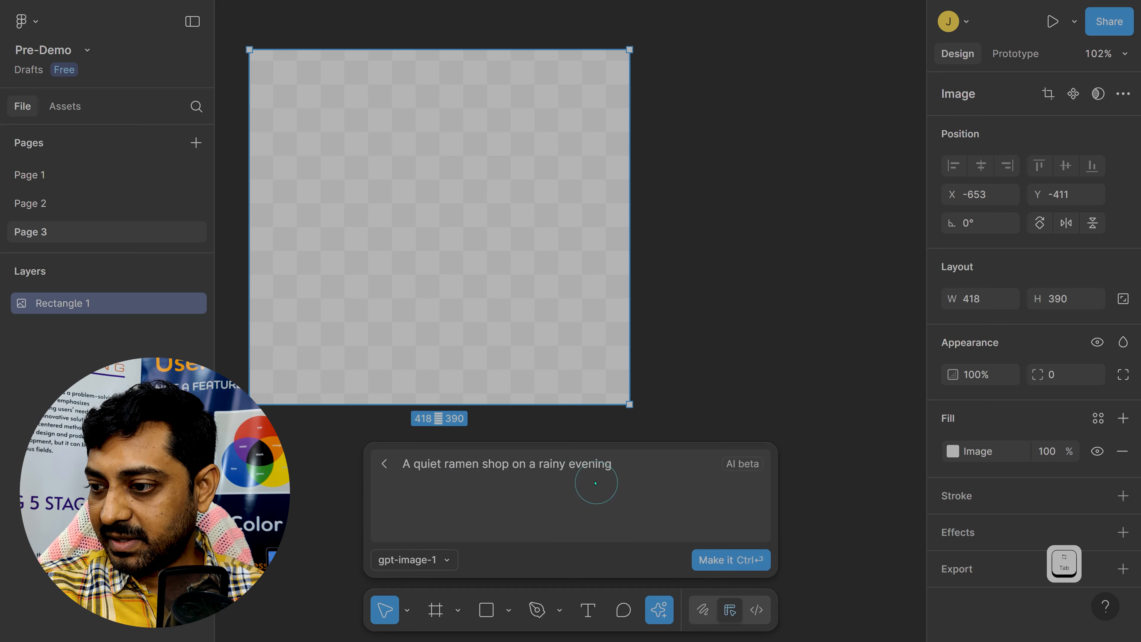
pyautogui.click(733, 560)
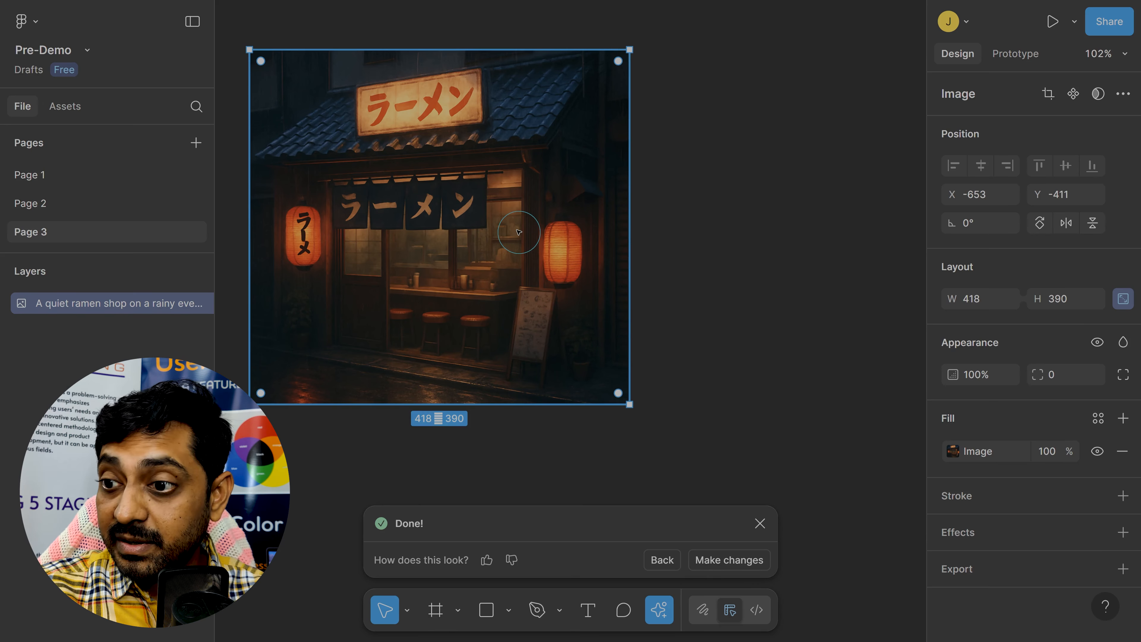
pyautogui.click(725, 562)
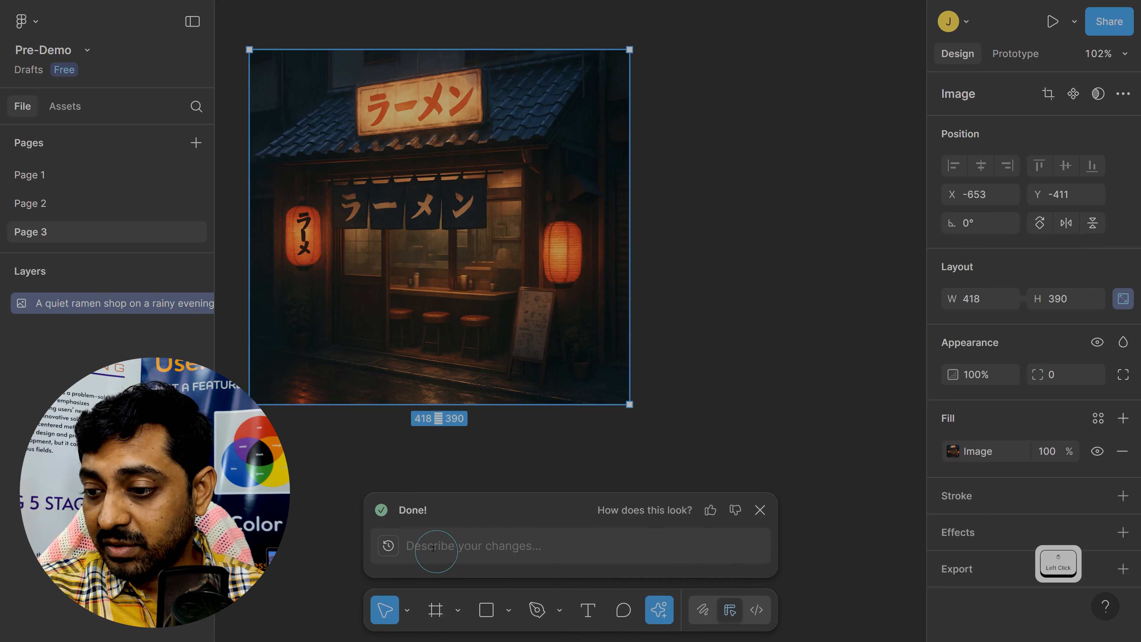
pyautogui.click(524, 551)
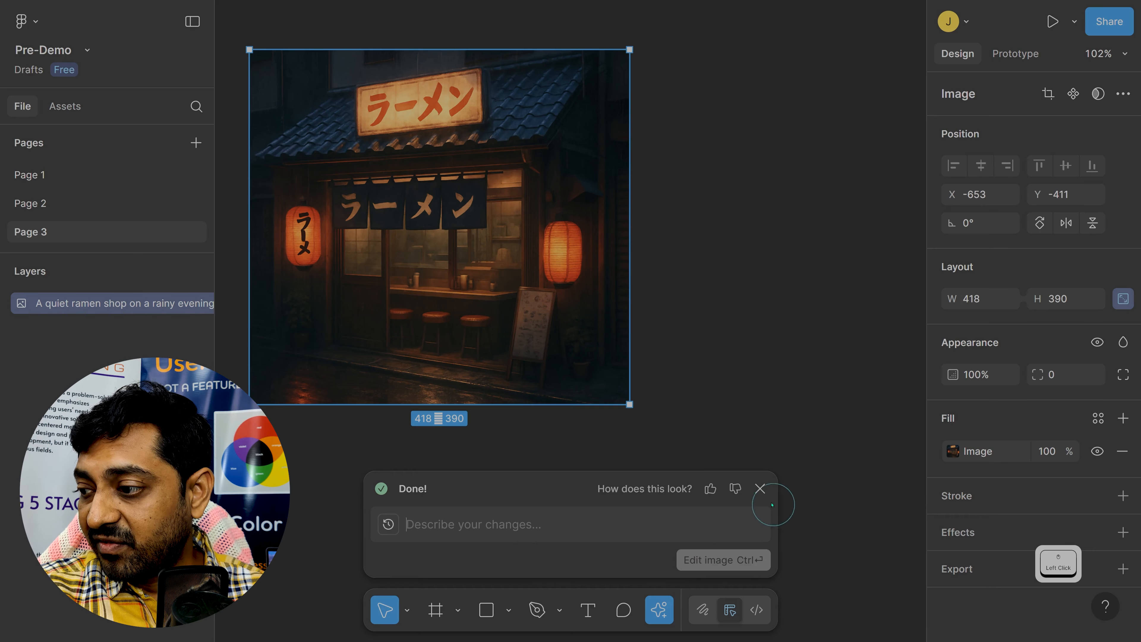
pyautogui.click(760, 489)
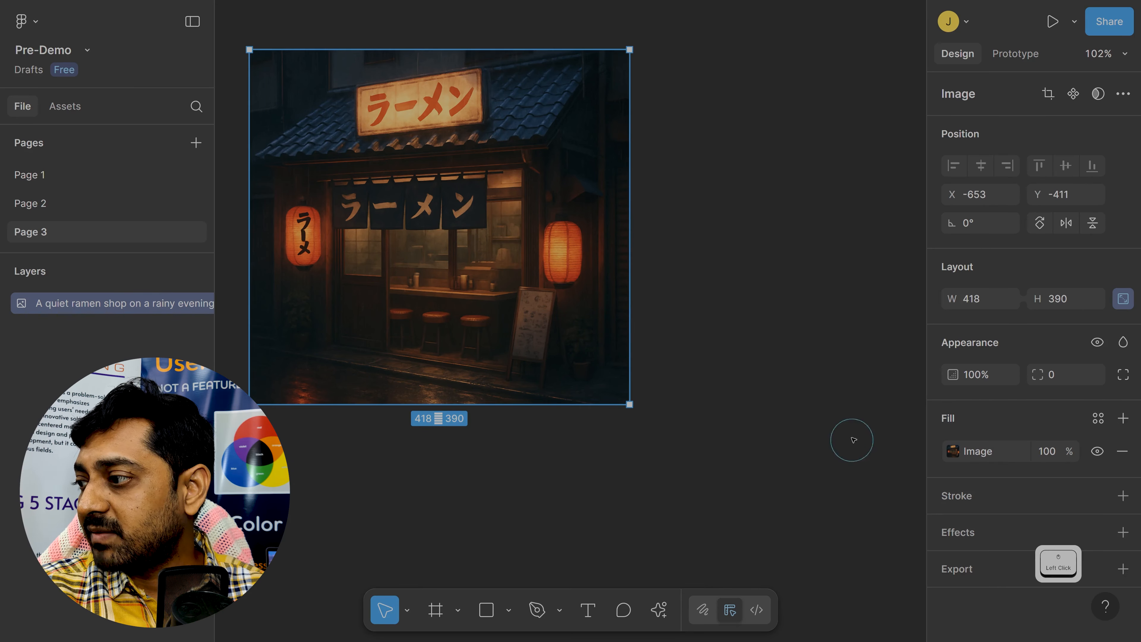
# Step: Replace the ramen shop fill with an AI image from the prompt "An Indian superhero who uses lighting bolt as a weapon flying in sky"
pyautogui.click(952, 451)
pyautogui.moveTo(826, 341)
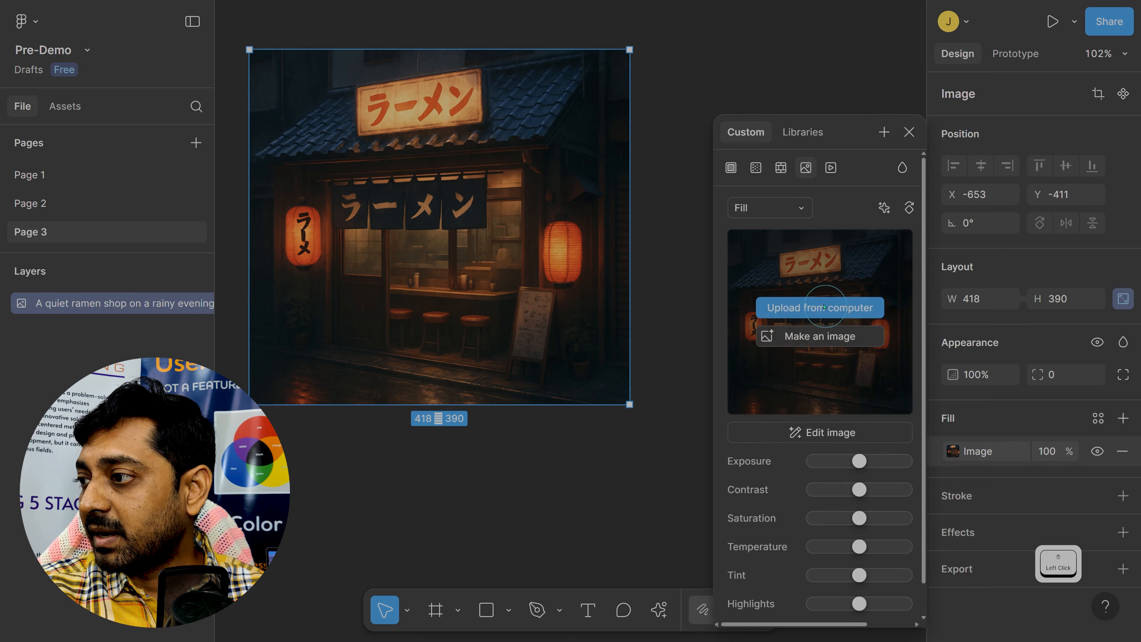
pyautogui.click(819, 338)
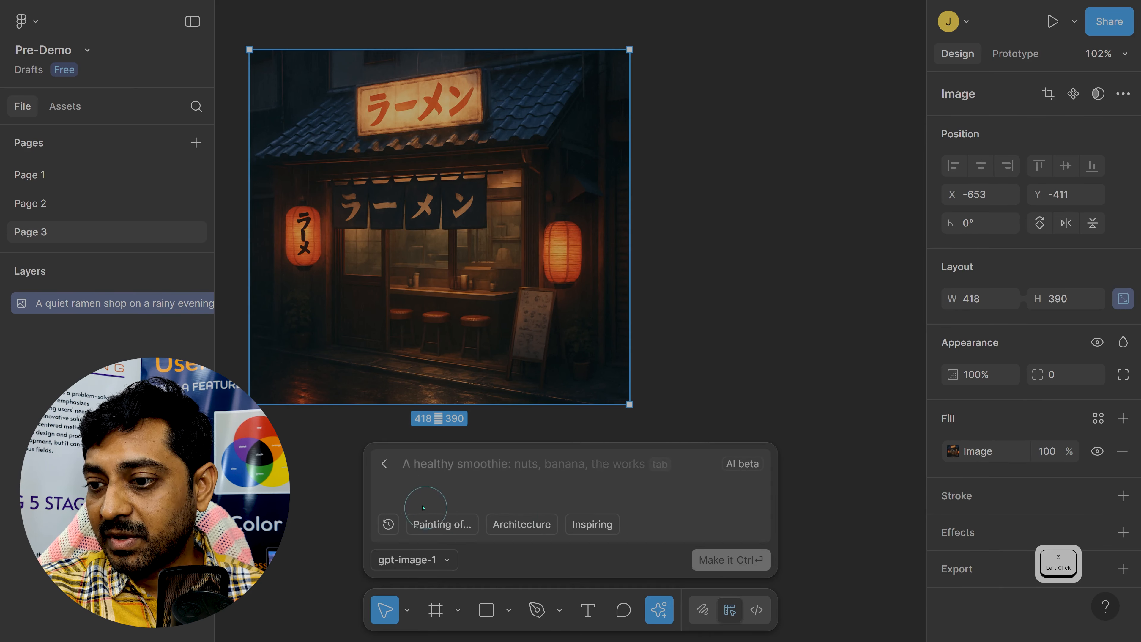
pyautogui.click(475, 468)
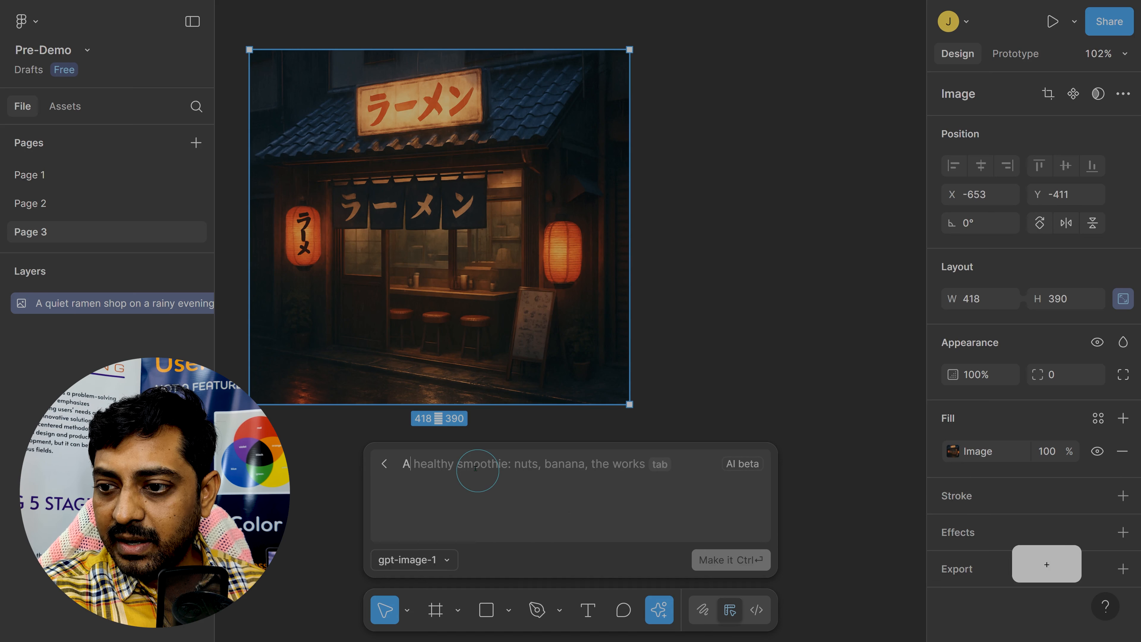
pyautogui.write('An india')
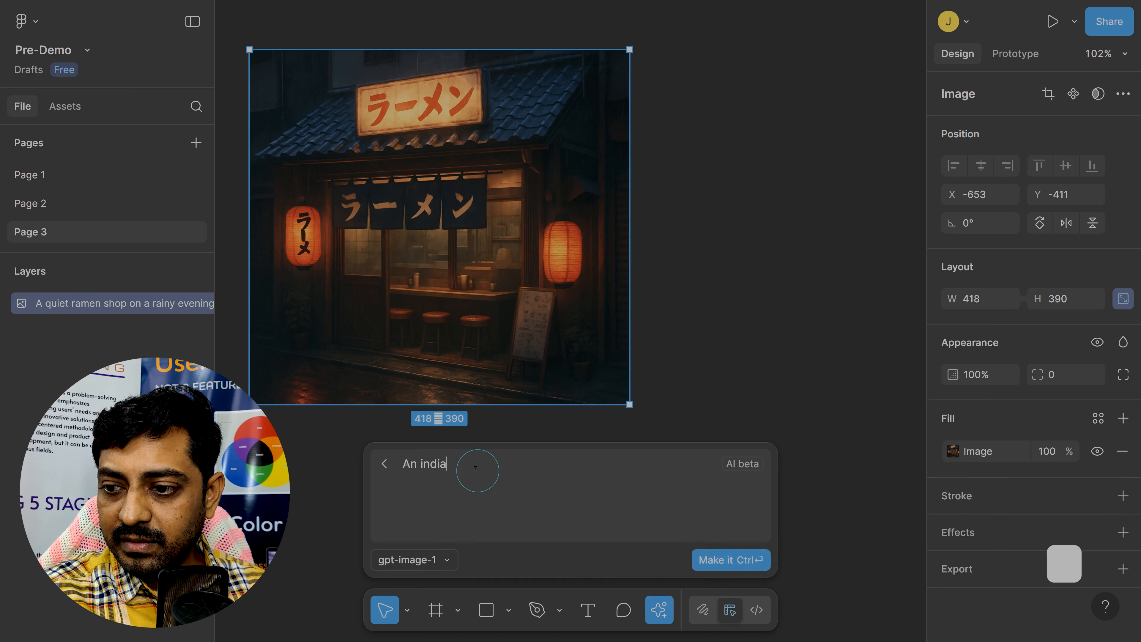
pyautogui.write('n supe')
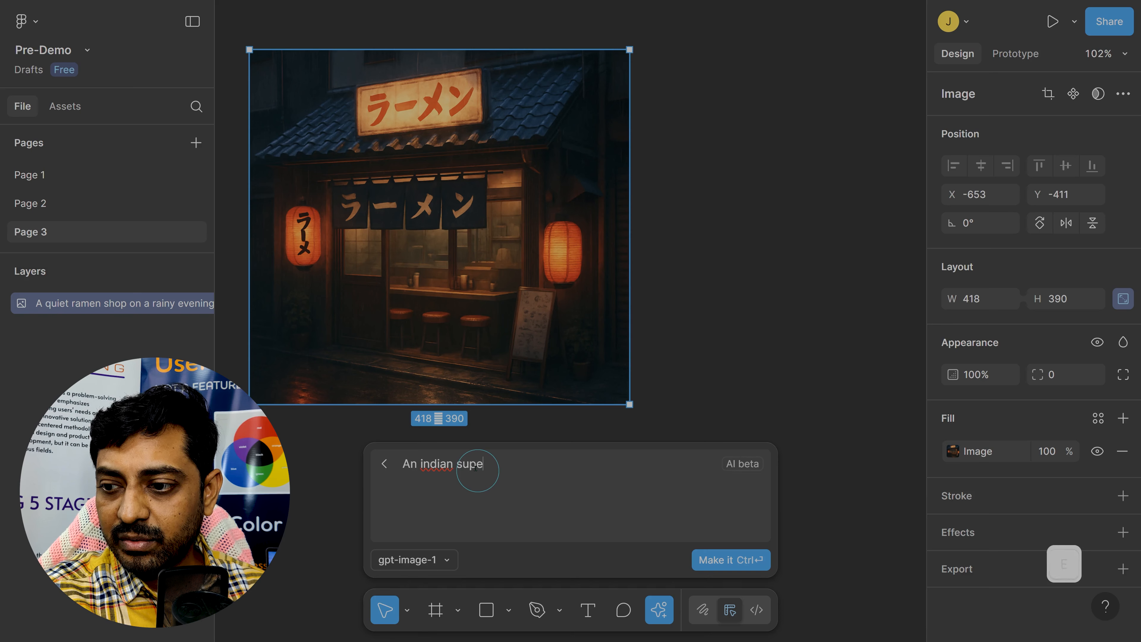
pyautogui.write('rhero who uses lighting bolt as a weapon')
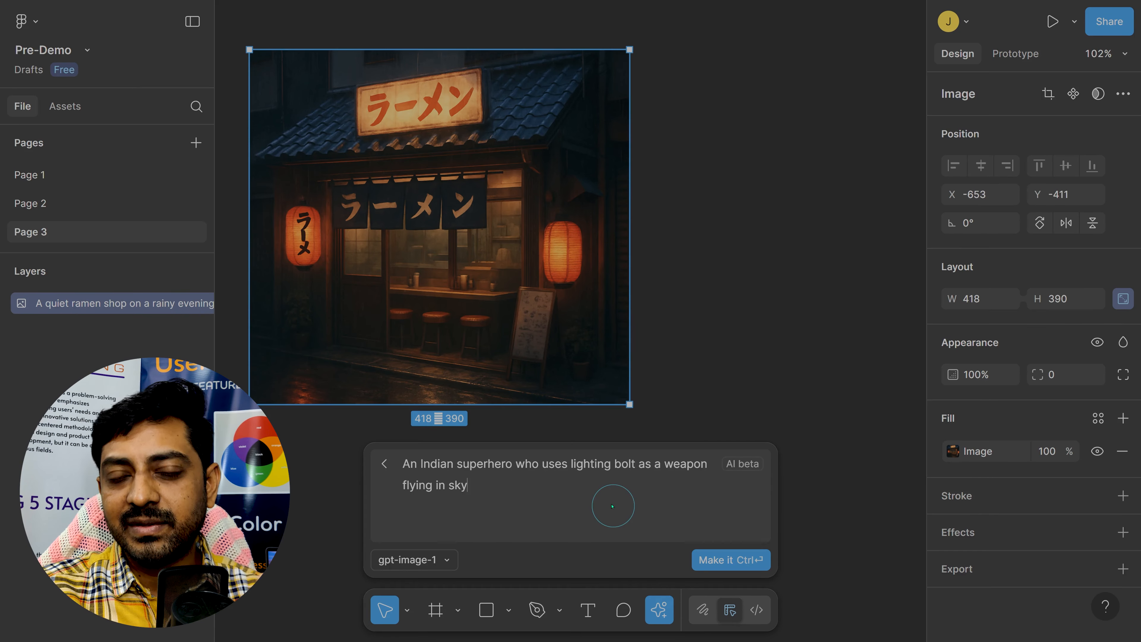
pyautogui.click(714, 561)
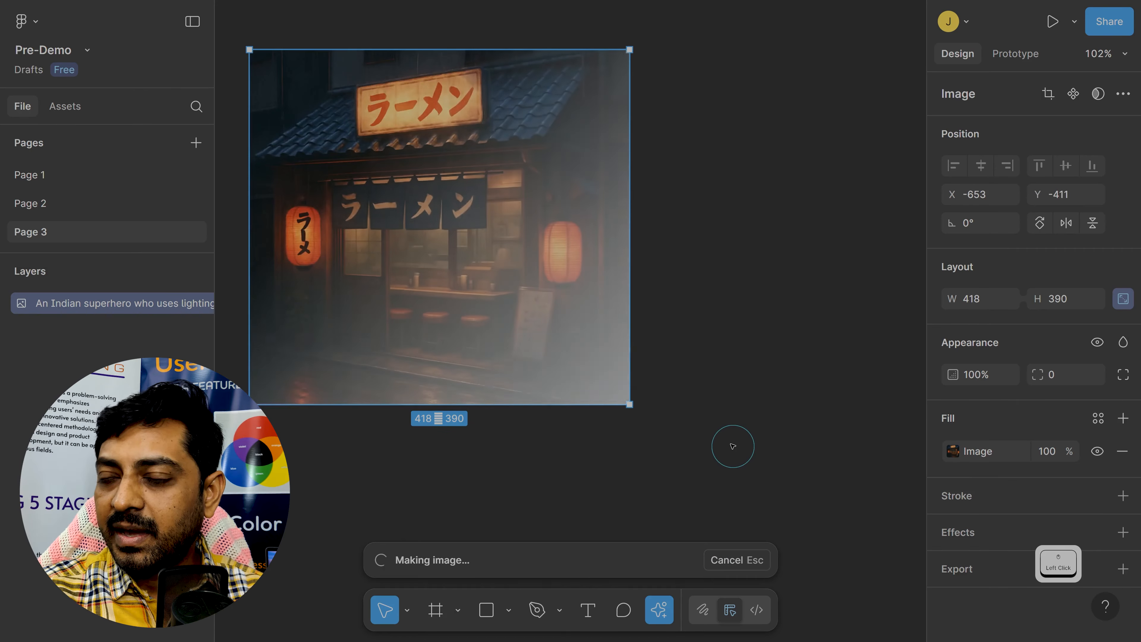
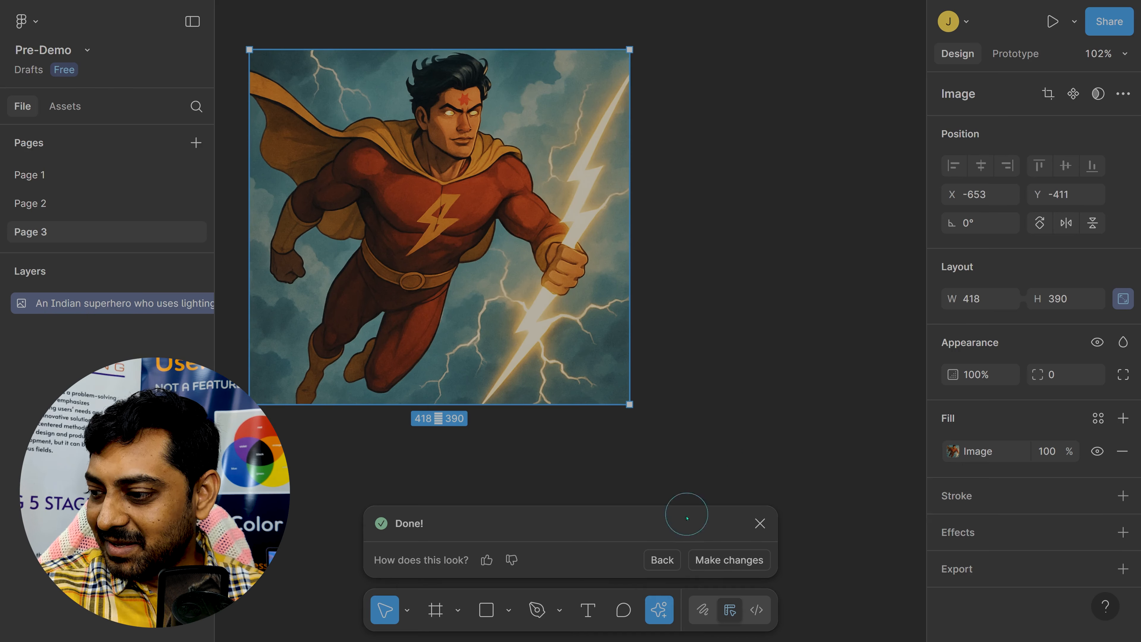
# Step: Edit the generated superhero image with the change description "with green costume"
pyautogui.click(730, 560)
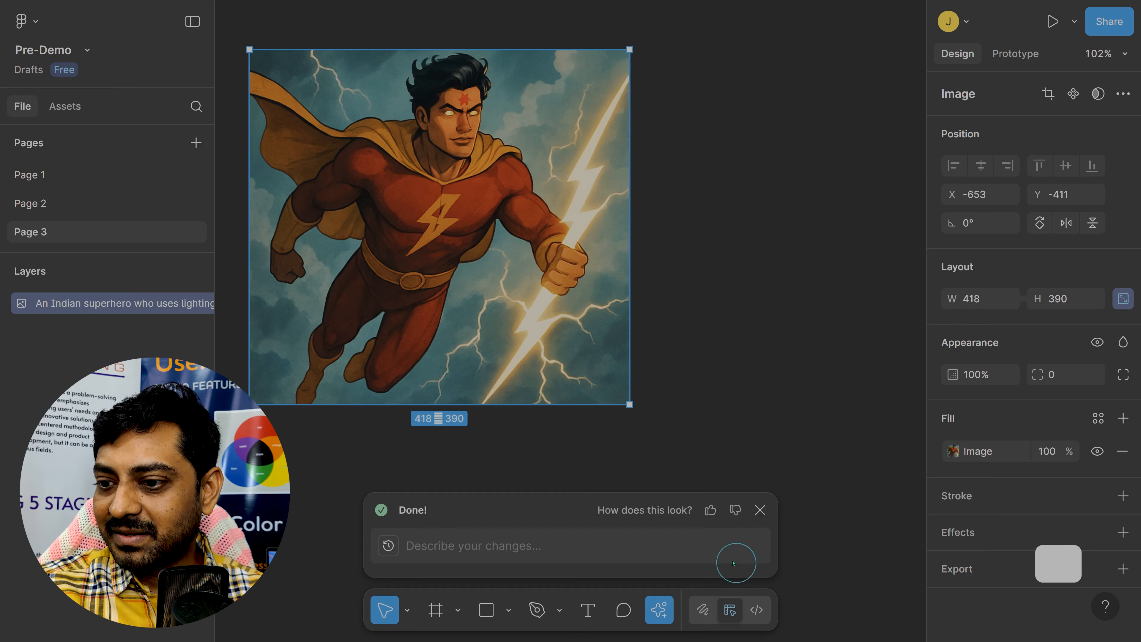
pyautogui.click(514, 545)
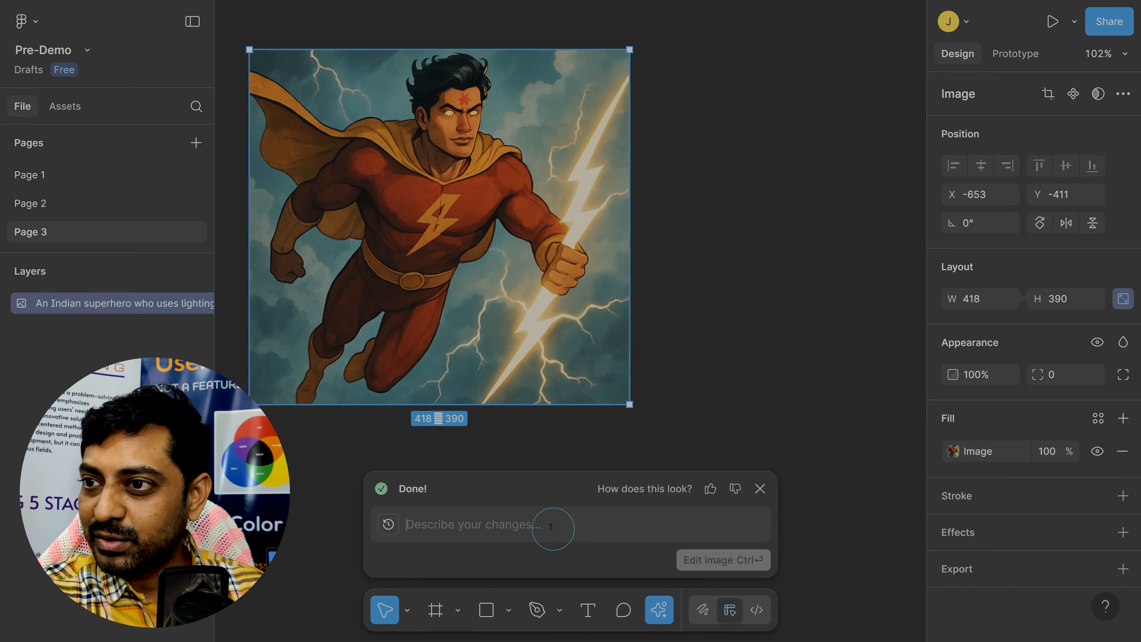
pyautogui.write('with green costume')
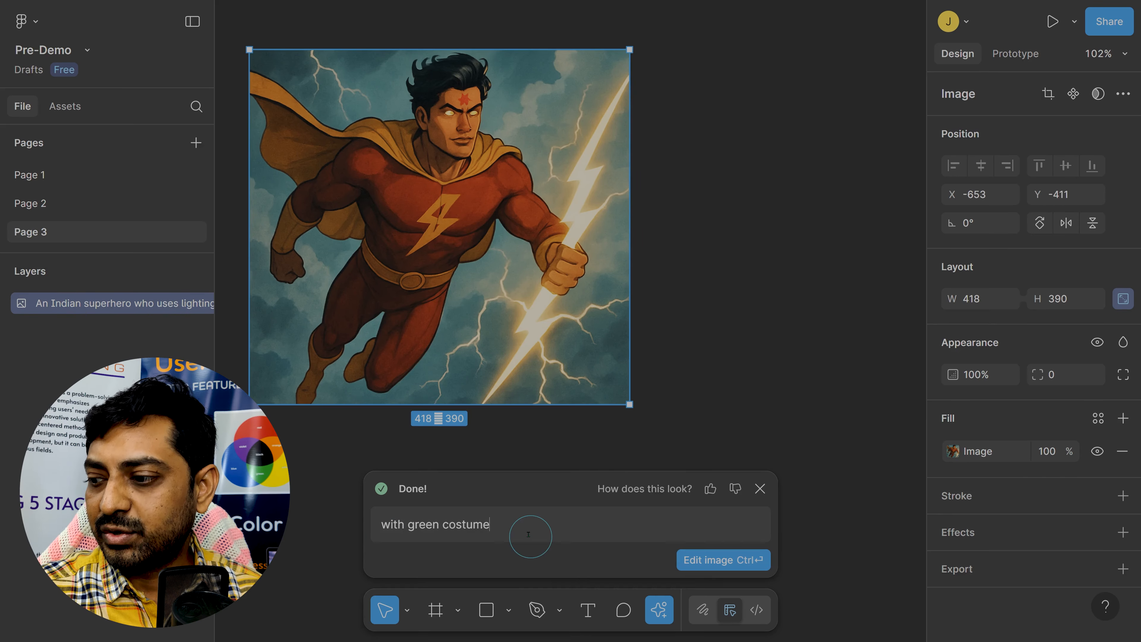
pyautogui.click(704, 560)
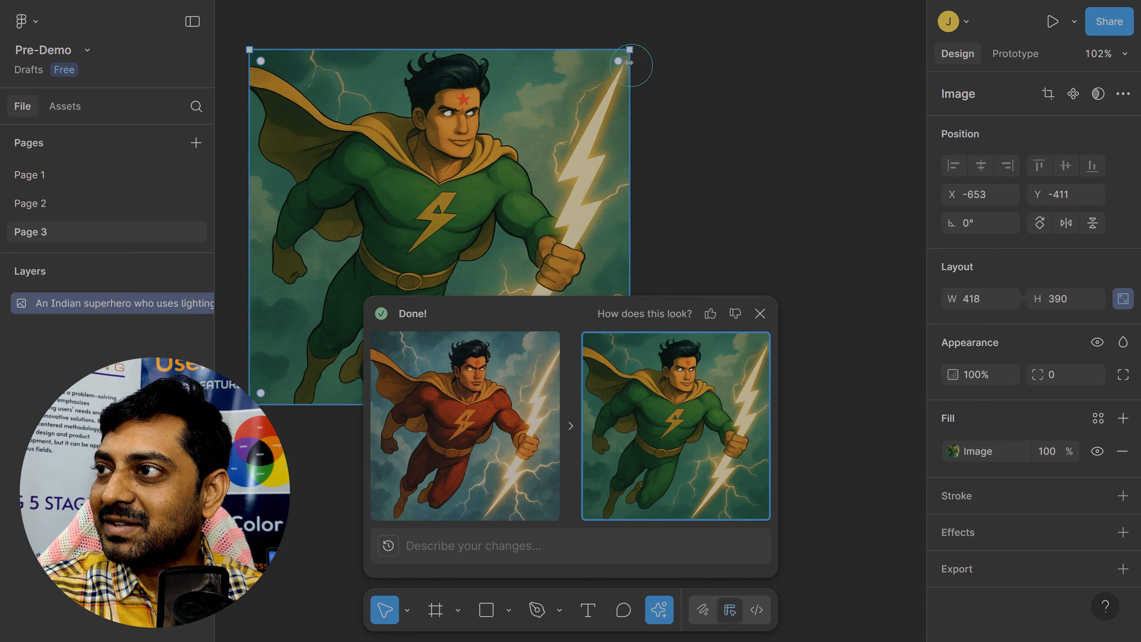
# Step: Compare the red and green costume versions of the superhero image, ending on the green one
pyautogui.click(480, 416)
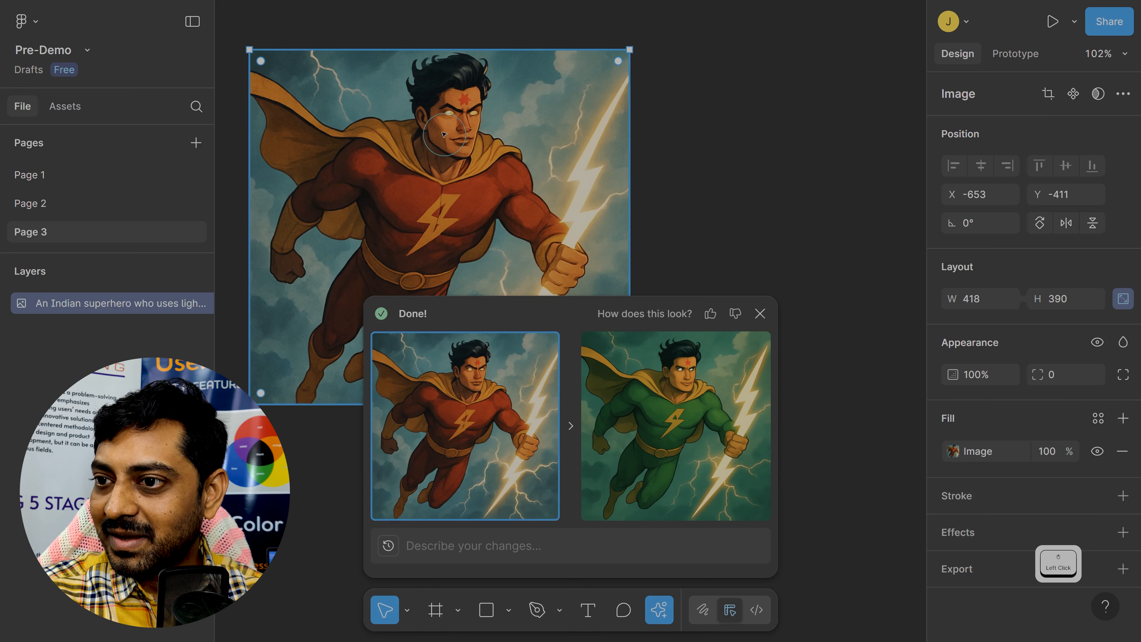
pyautogui.click(708, 445)
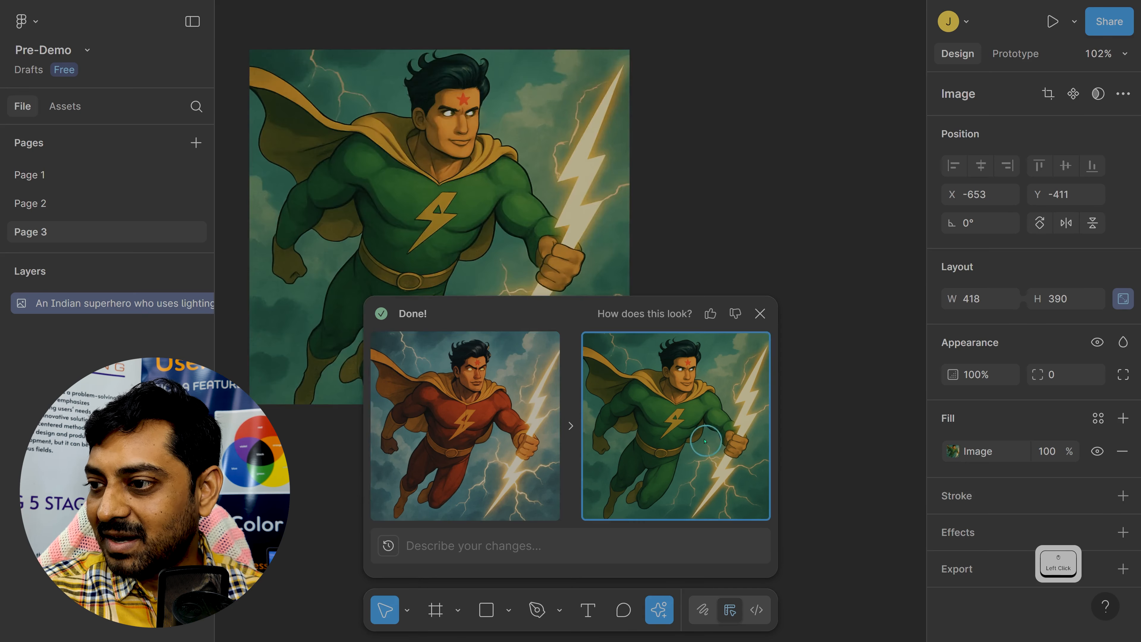
pyautogui.click(494, 425)
pyautogui.click(719, 439)
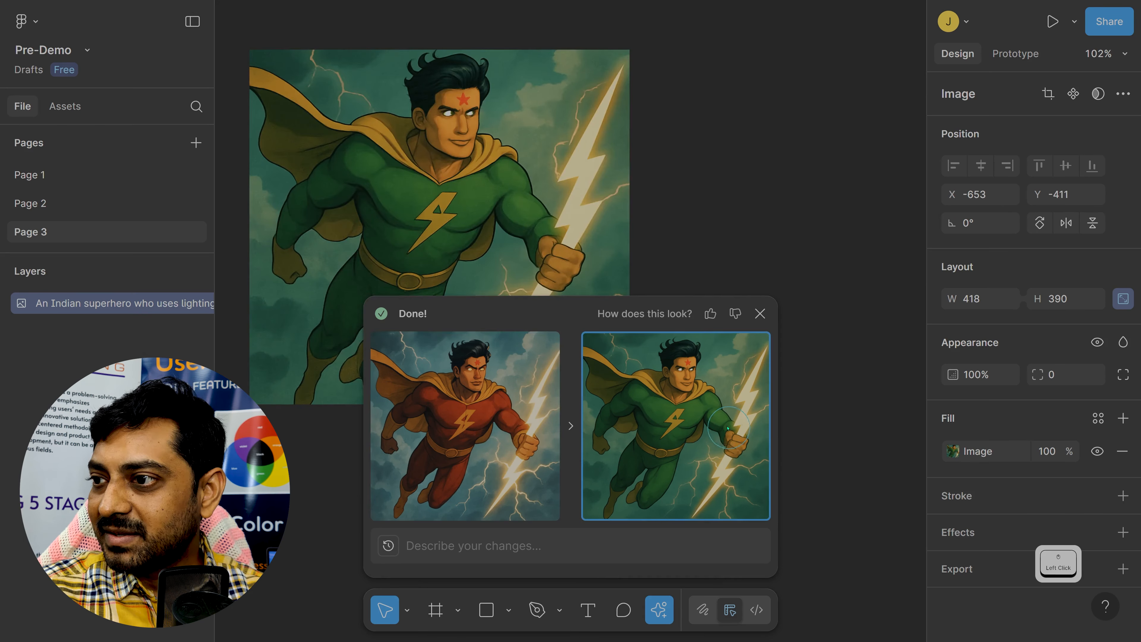
# Step: Compare the red and green costume versions of the superhero image on the canvas
pyautogui.click(476, 183)
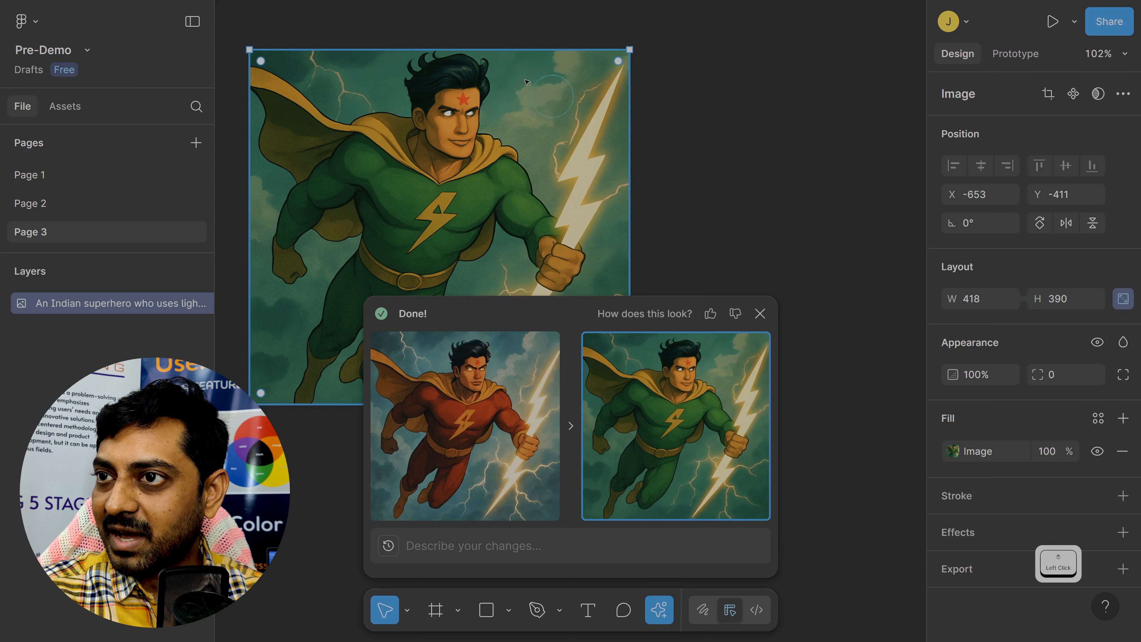
pyautogui.click(459, 355)
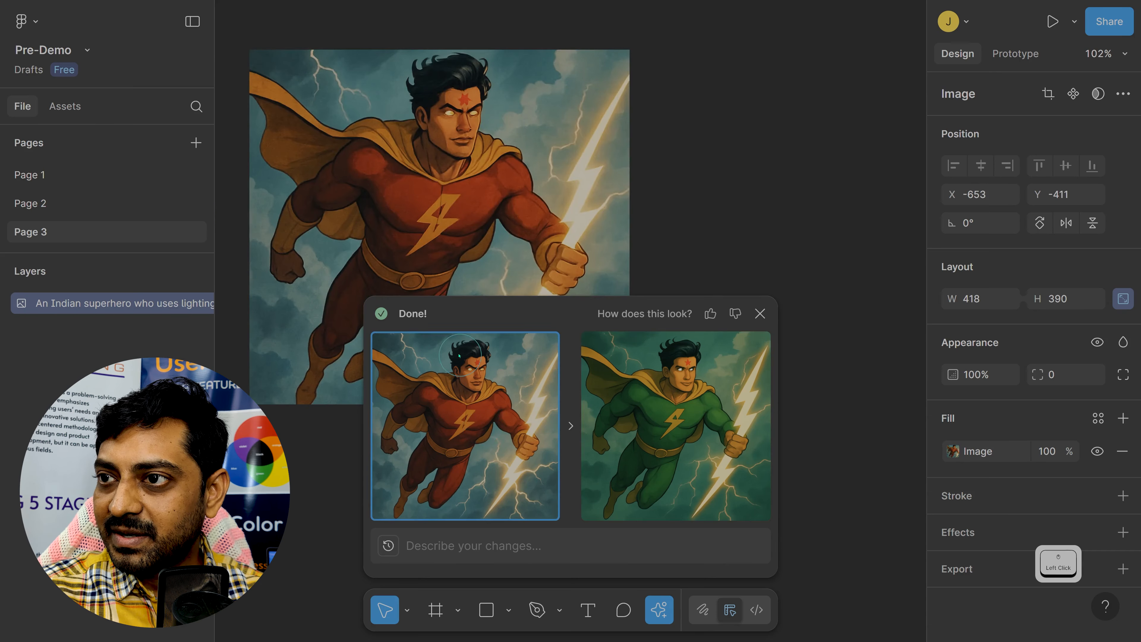
pyautogui.click(391, 108)
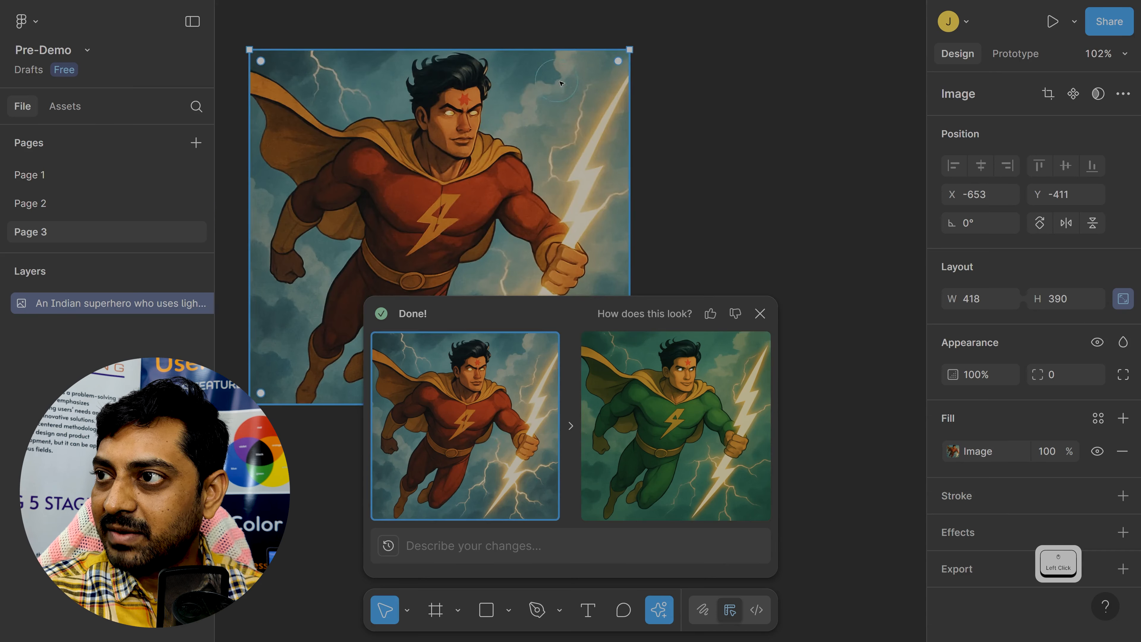
pyautogui.click(630, 417)
pyautogui.click(467, 402)
pyautogui.click(617, 403)
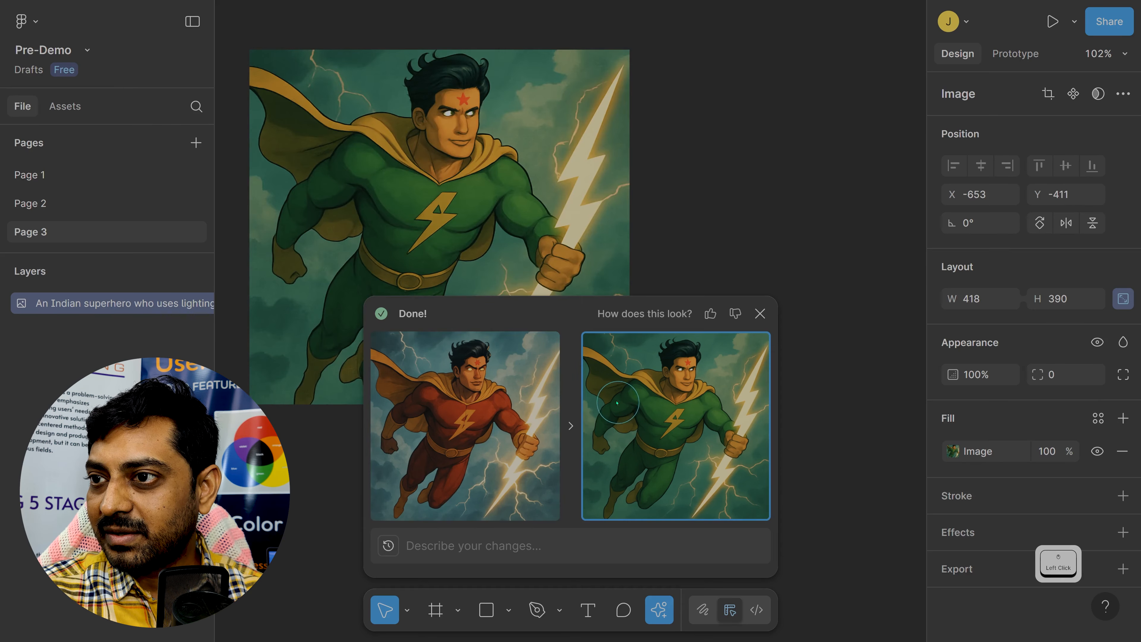
pyautogui.click(467, 405)
pyautogui.click(449, 236)
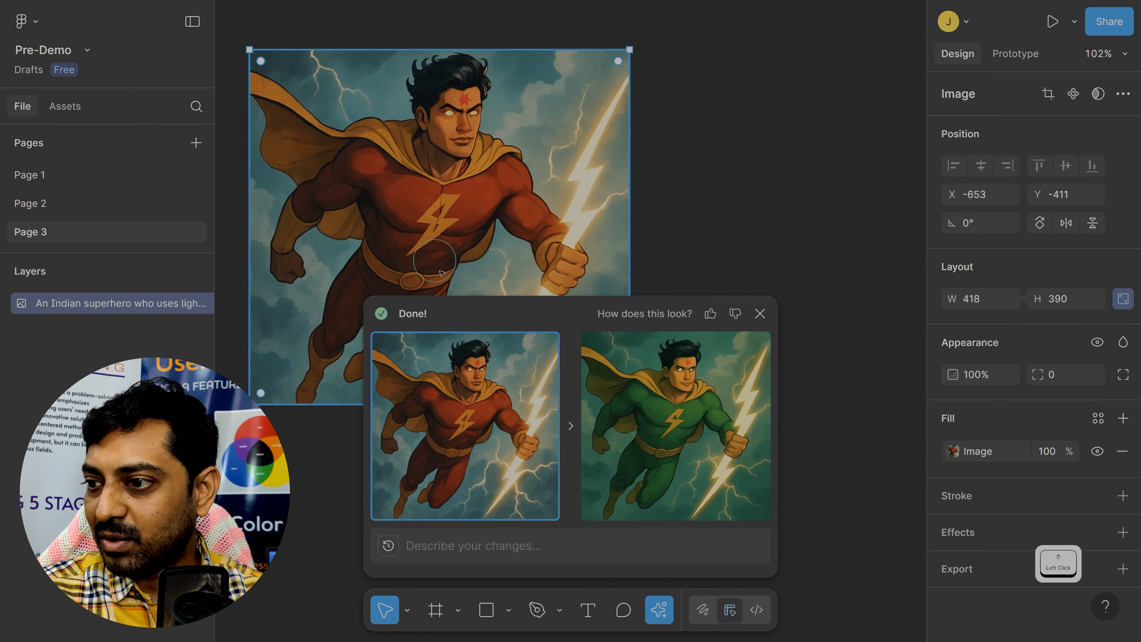
pyautogui.click(685, 389)
pyautogui.click(498, 392)
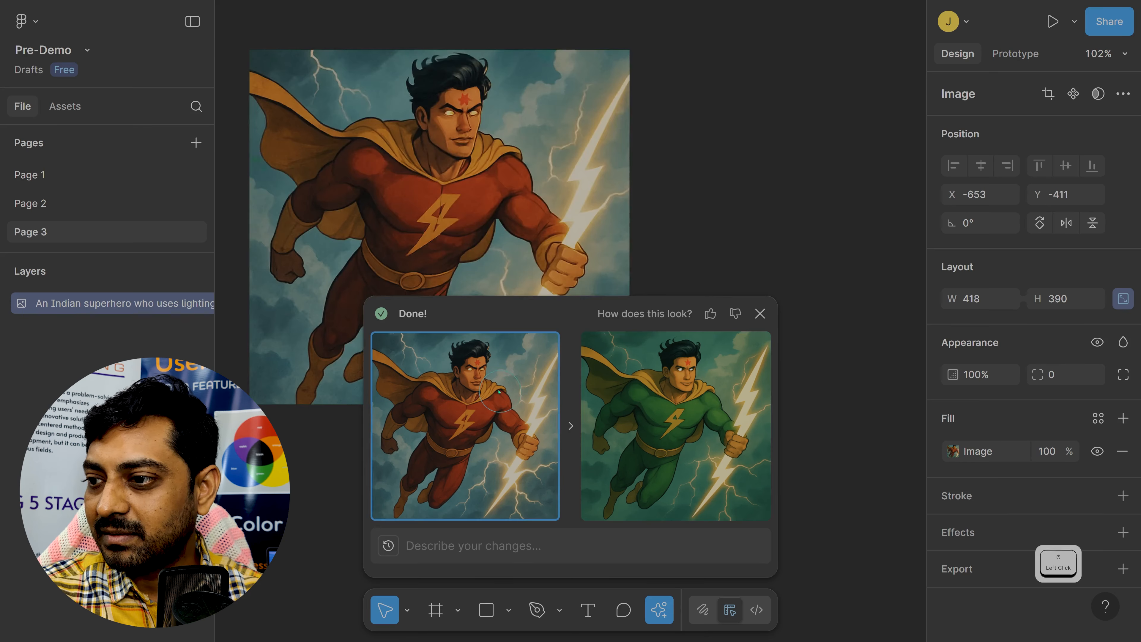
pyautogui.click(666, 382)
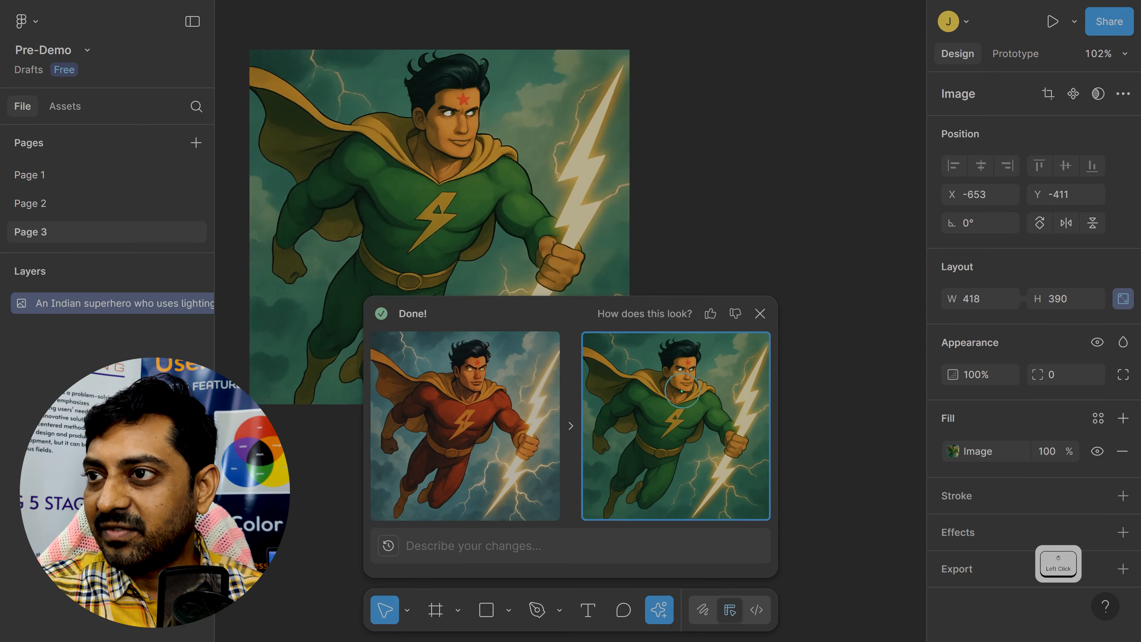
pyautogui.click(498, 393)
pyautogui.click(681, 406)
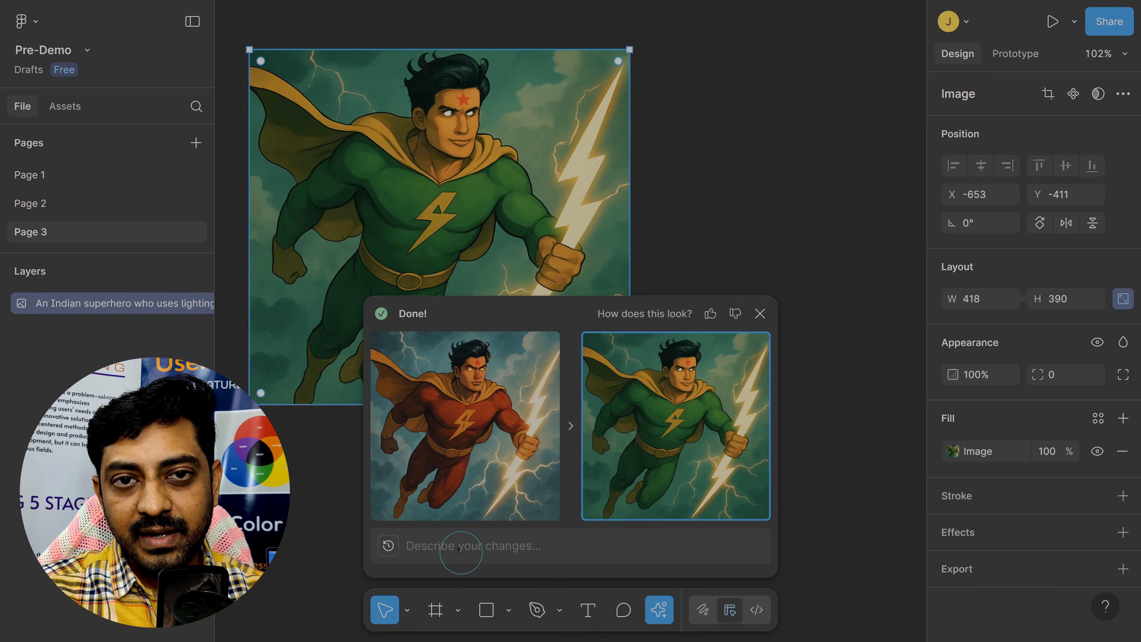
# Step: Apply the red costume version to the superhero image and close the AI edit results
pyautogui.click(507, 408)
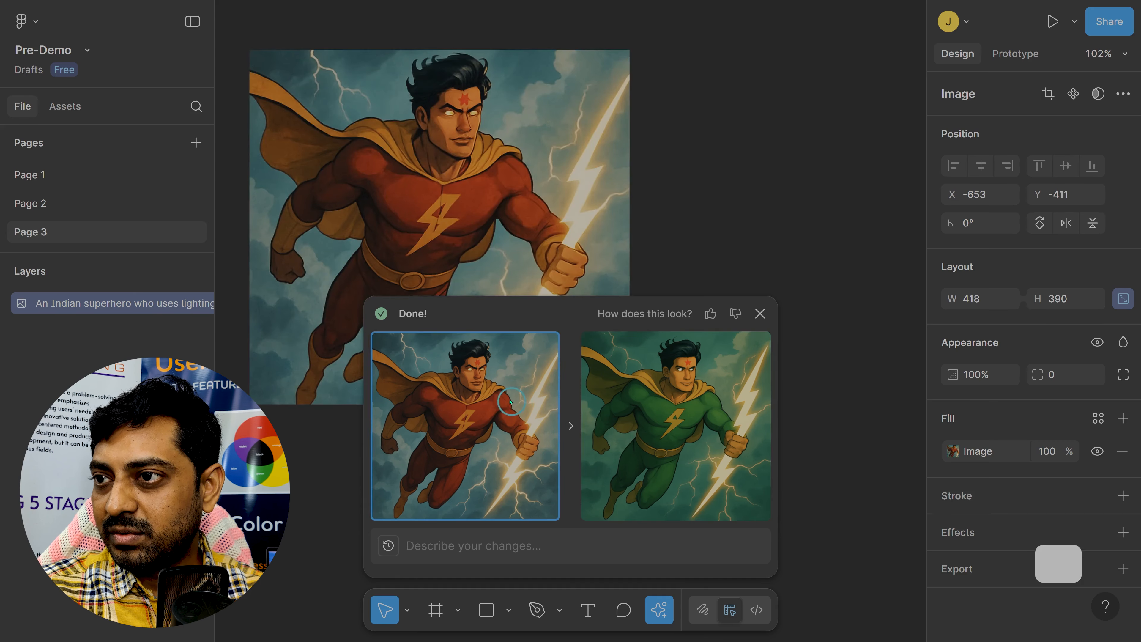
pyautogui.click(633, 404)
pyautogui.click(438, 400)
pyautogui.click(638, 397)
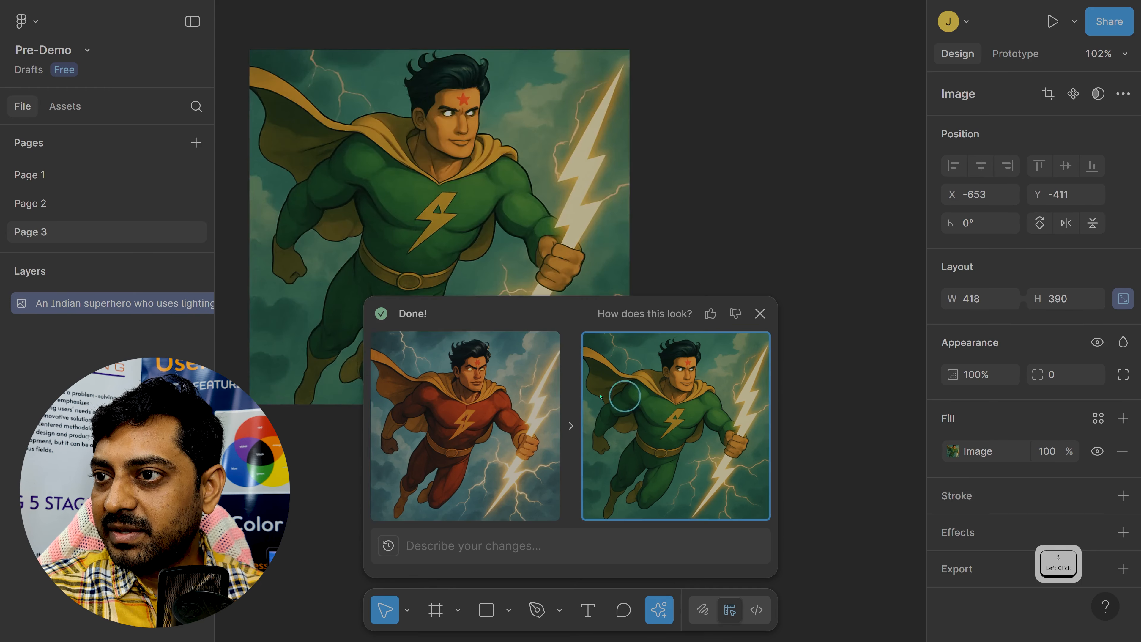
pyautogui.click(499, 393)
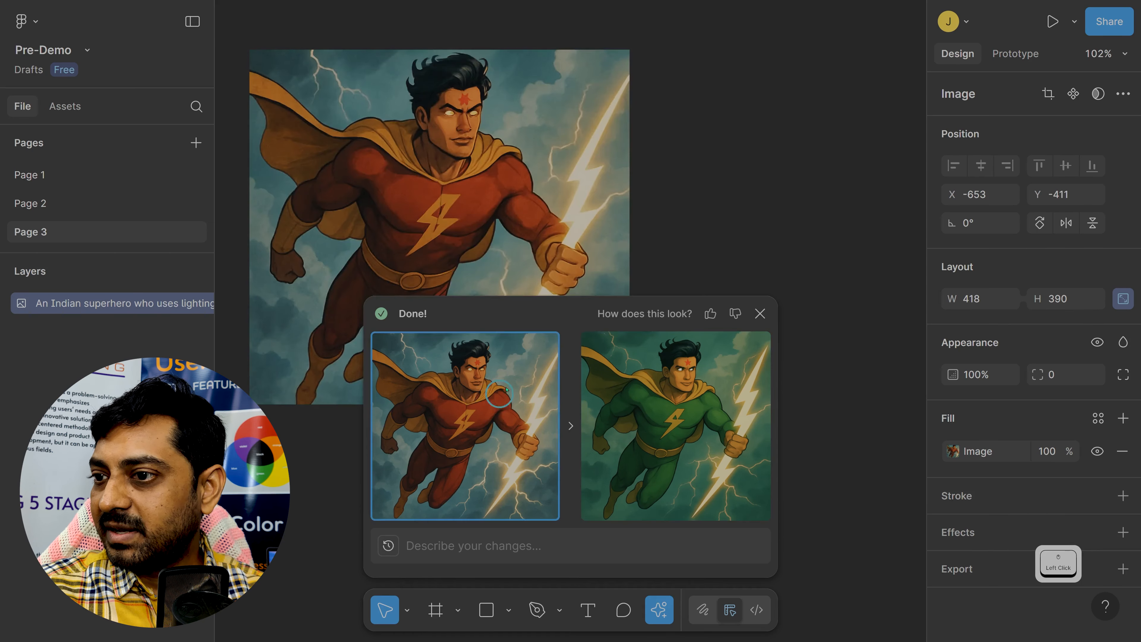
pyautogui.click(759, 313)
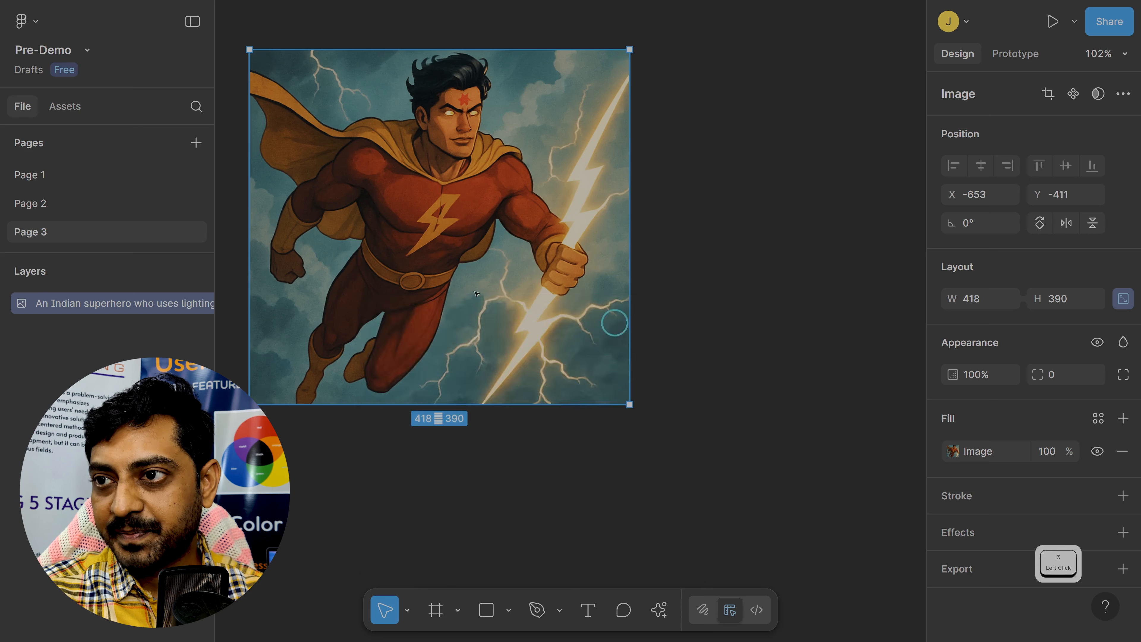
pyautogui.click(457, 203)
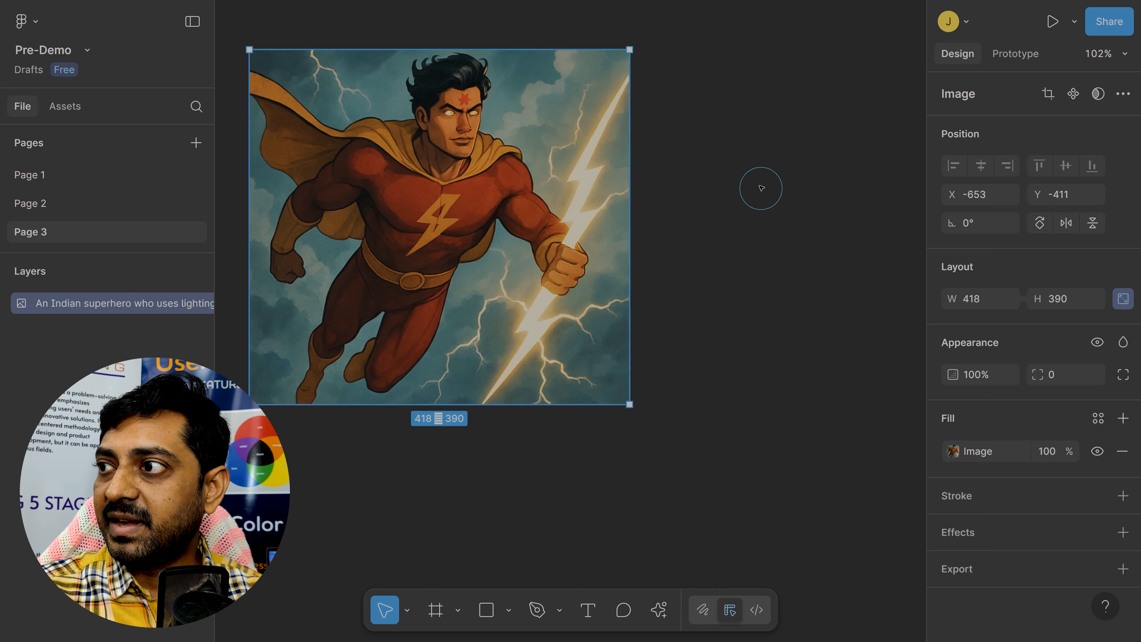
# Step: Place the portrait photo from the Pictures folder on empty canvas beside the superhero image, about 449 × 430, at X -166, Y -455
pyautogui.moveTo(782, 178); pyautogui.dragTo(353, 210)
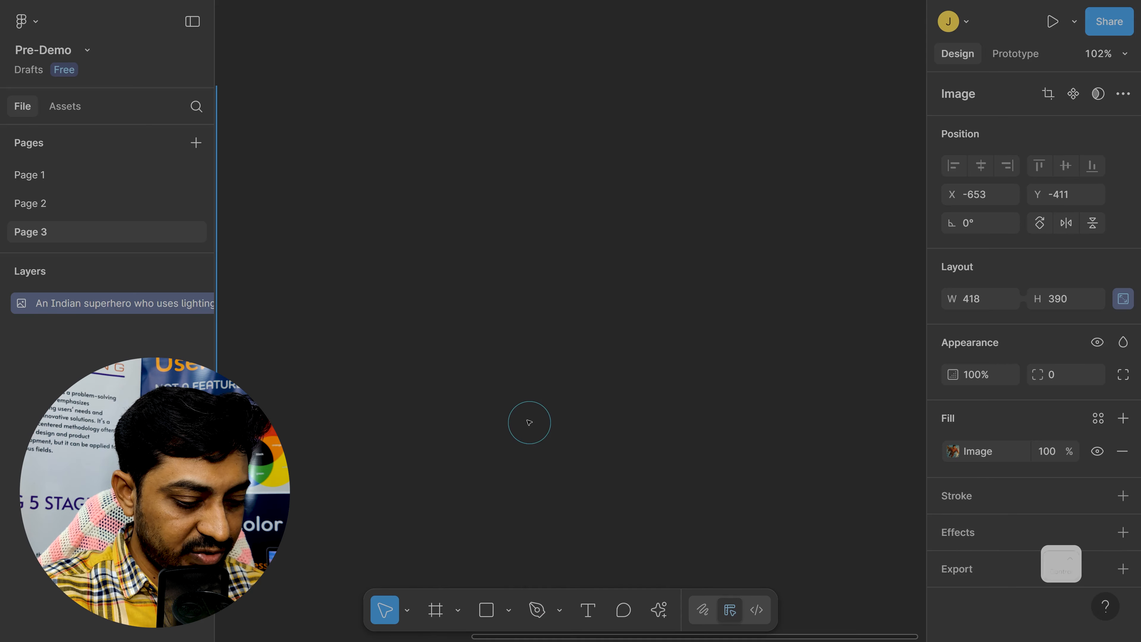
pyautogui.hotkey('ctrl', 'shift', 'k')
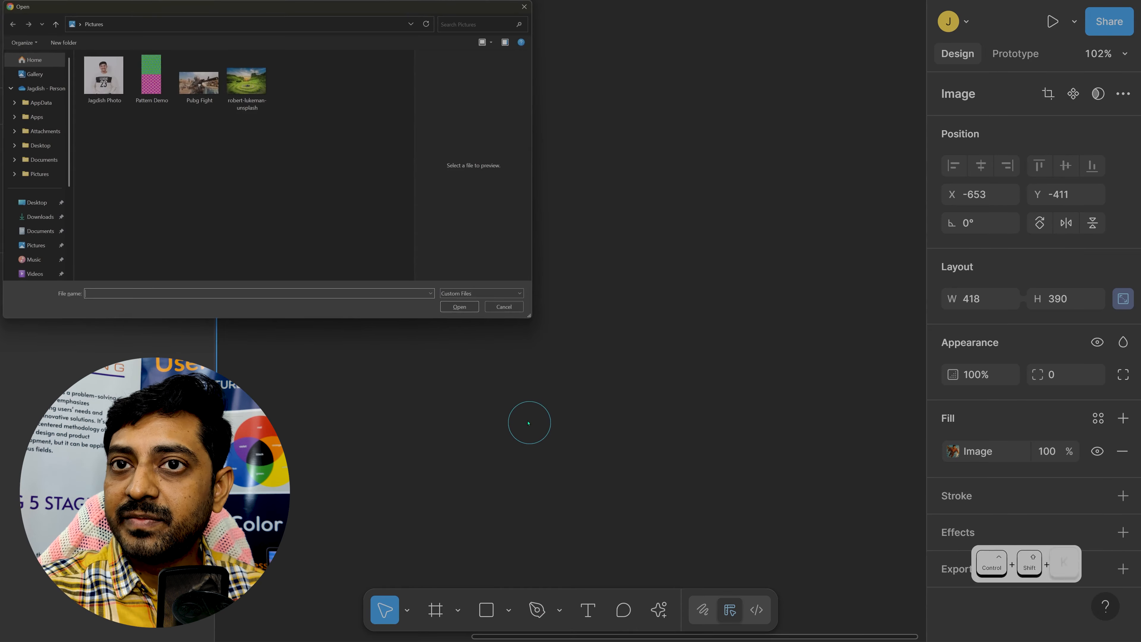
pyautogui.doubleClick(107, 83)
pyautogui.moveTo(376, 76); pyautogui.dragTo(721, 474)
pyautogui.moveTo(627, 315); pyautogui.dragTo(564, 290)
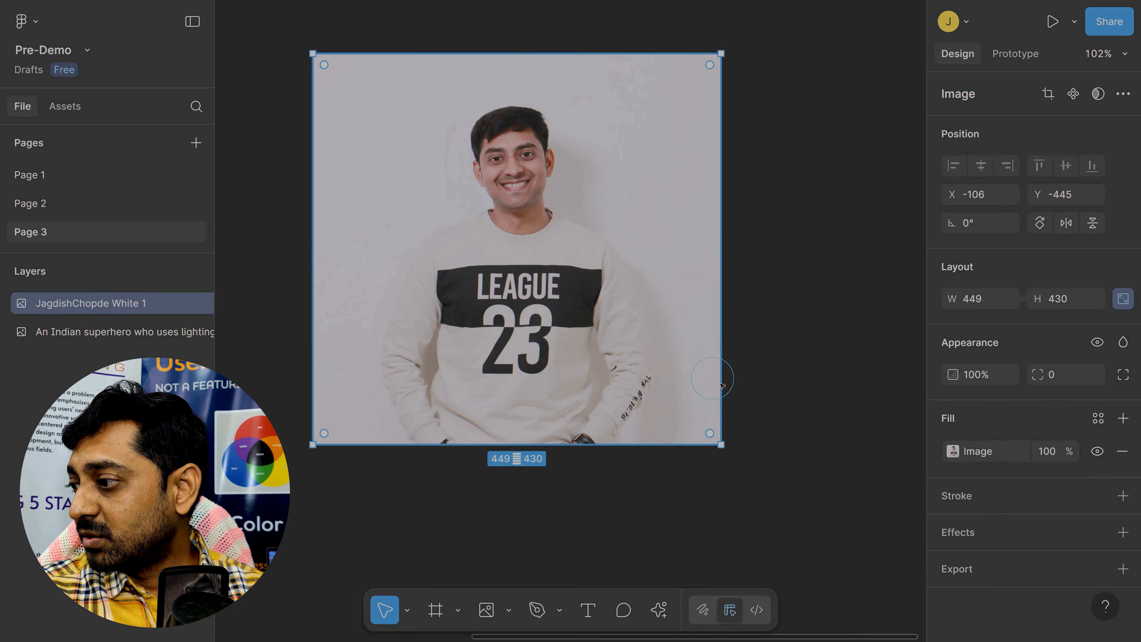
pyautogui.moveTo(657, 289); pyautogui.dragTo(603, 279)
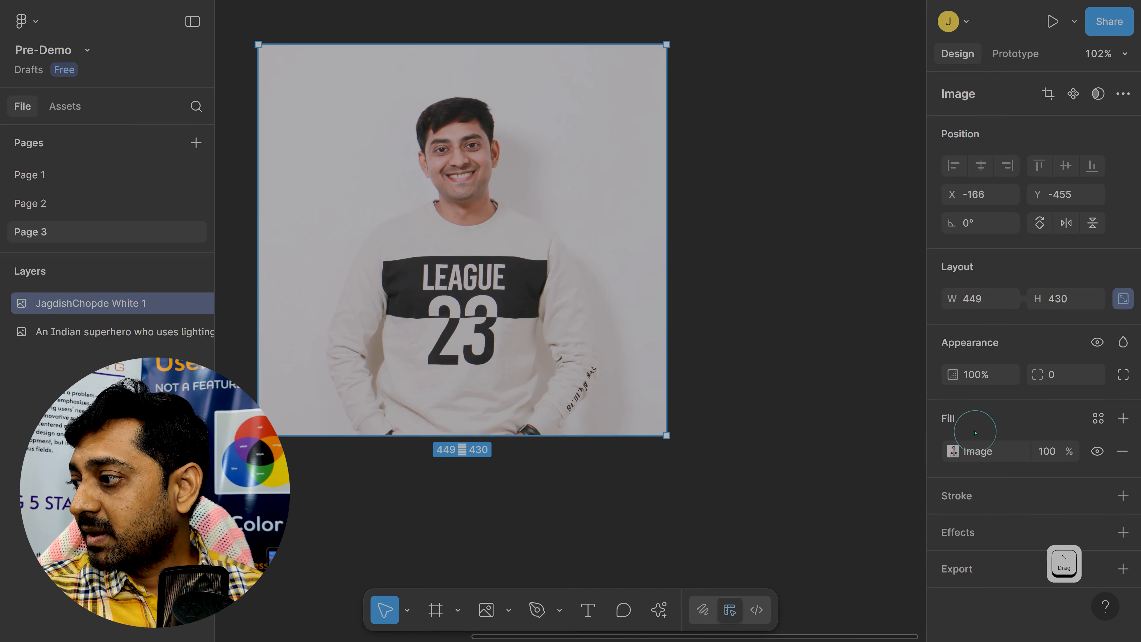
# Step: Remove the background from the portrait photo's image fill
pyautogui.click(952, 450)
pyautogui.moveTo(853, 126); pyautogui.dragTo(829, 43)
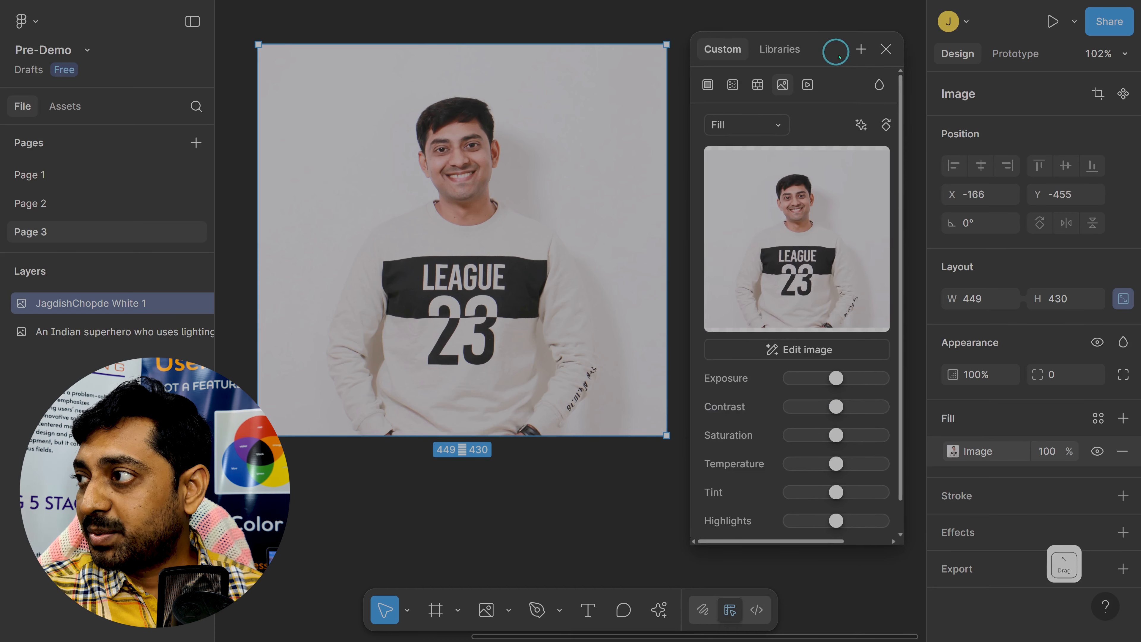
pyautogui.click(858, 126)
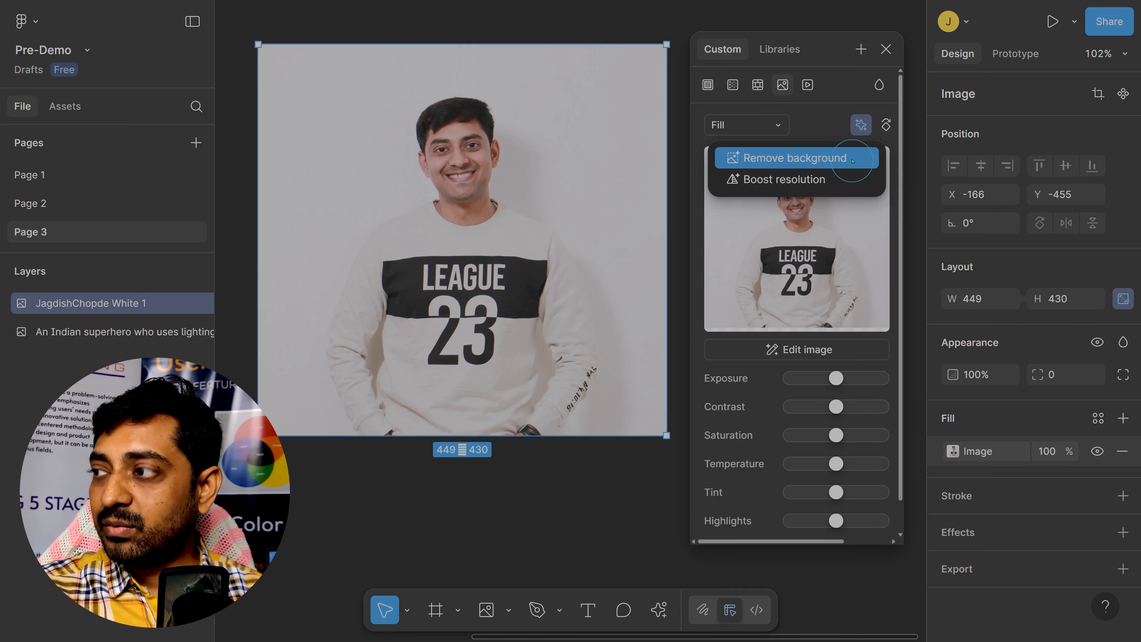
pyautogui.click(831, 158)
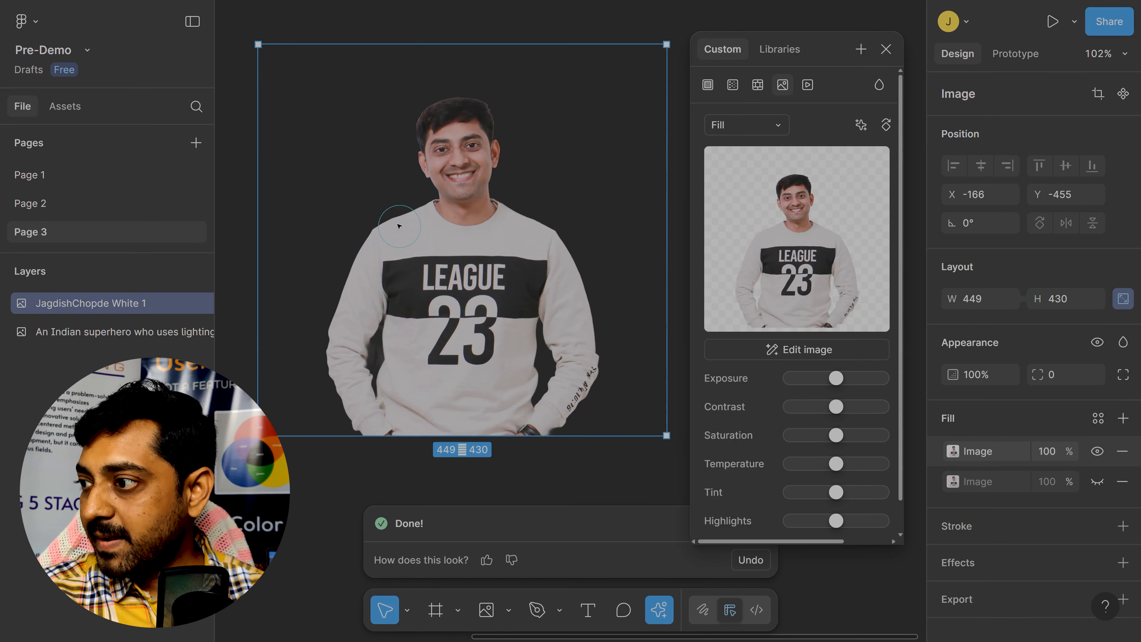
# Step: Try to boost the cut-out portrait's resolution, close the fill settings and move the portrait to X -131, Y -459
pyautogui.click(860, 124)
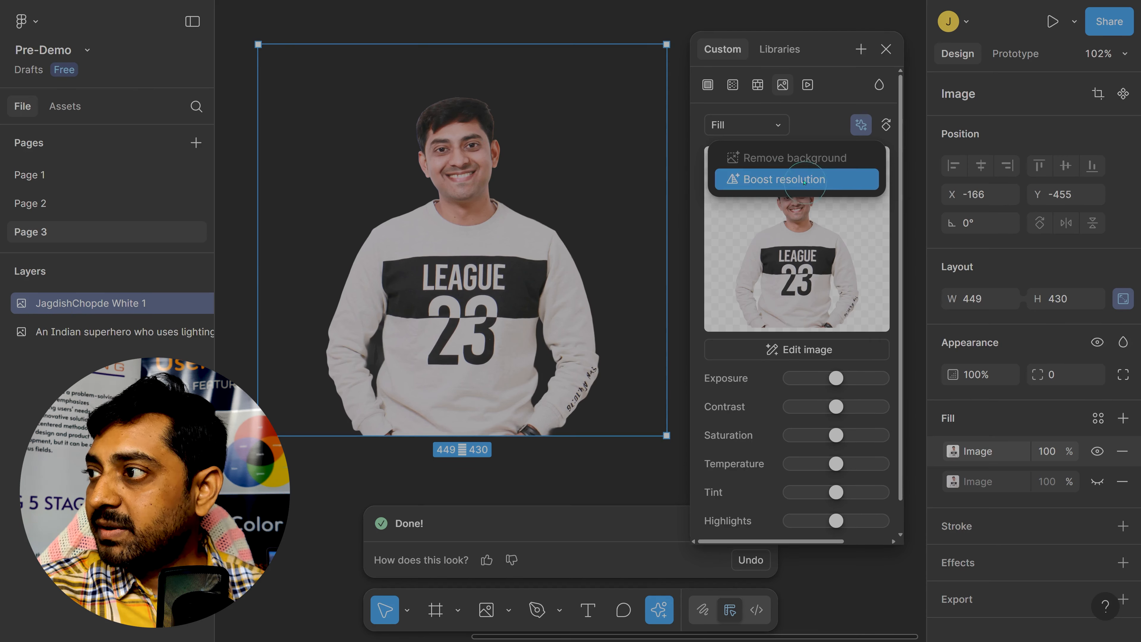
pyautogui.click(834, 175)
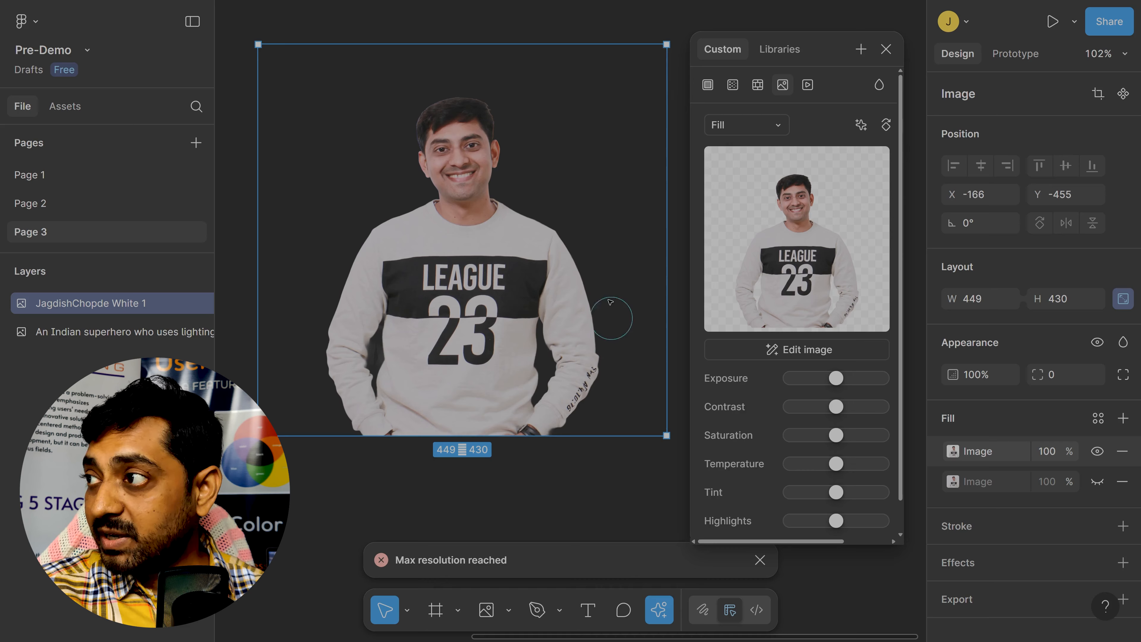
pyautogui.moveTo(764, 146)
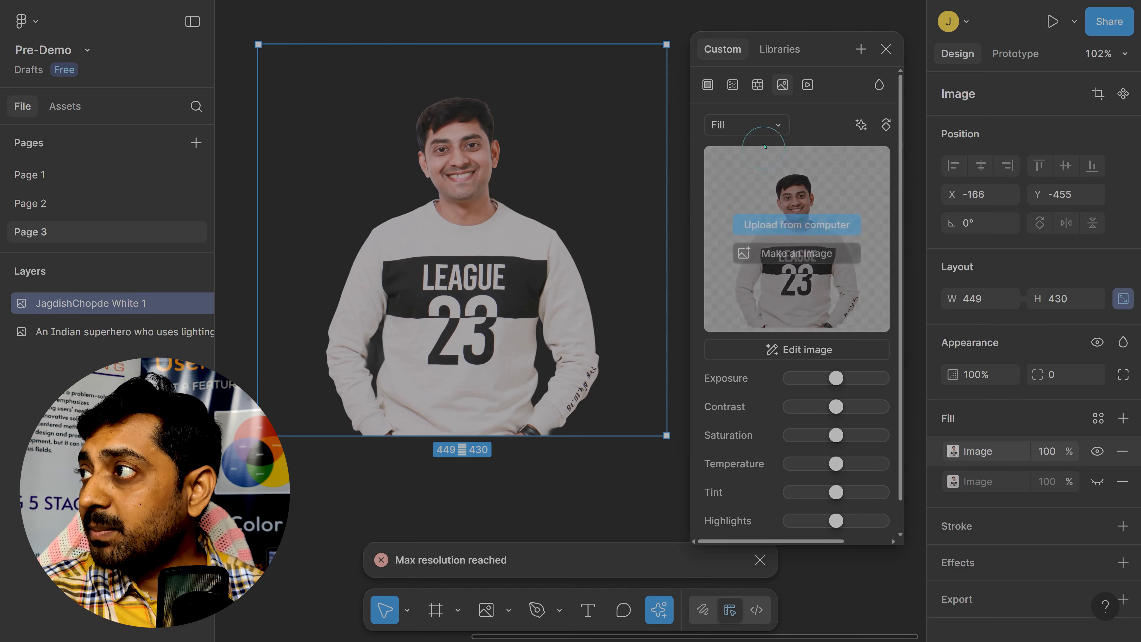
pyautogui.click(886, 48)
pyautogui.moveTo(527, 291); pyautogui.dragTo(557, 278)
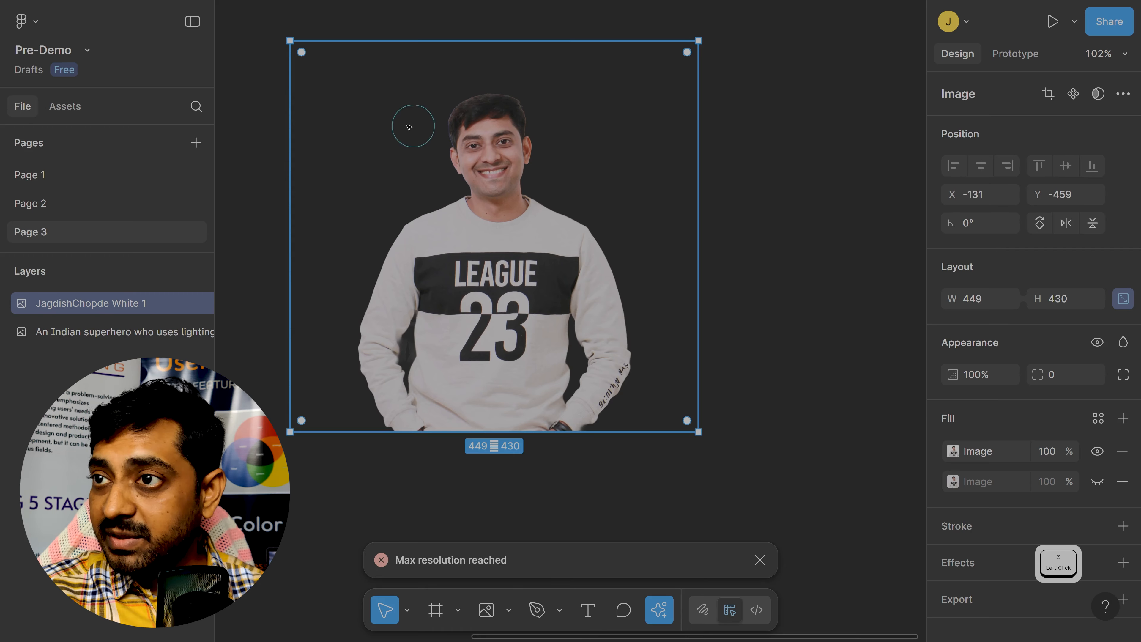
# Step: Compare the portrait's original and background-removed fills by switching their visibility, ending with only the background-removed fill shown
pyautogui.scroll(-1, 997, 405)
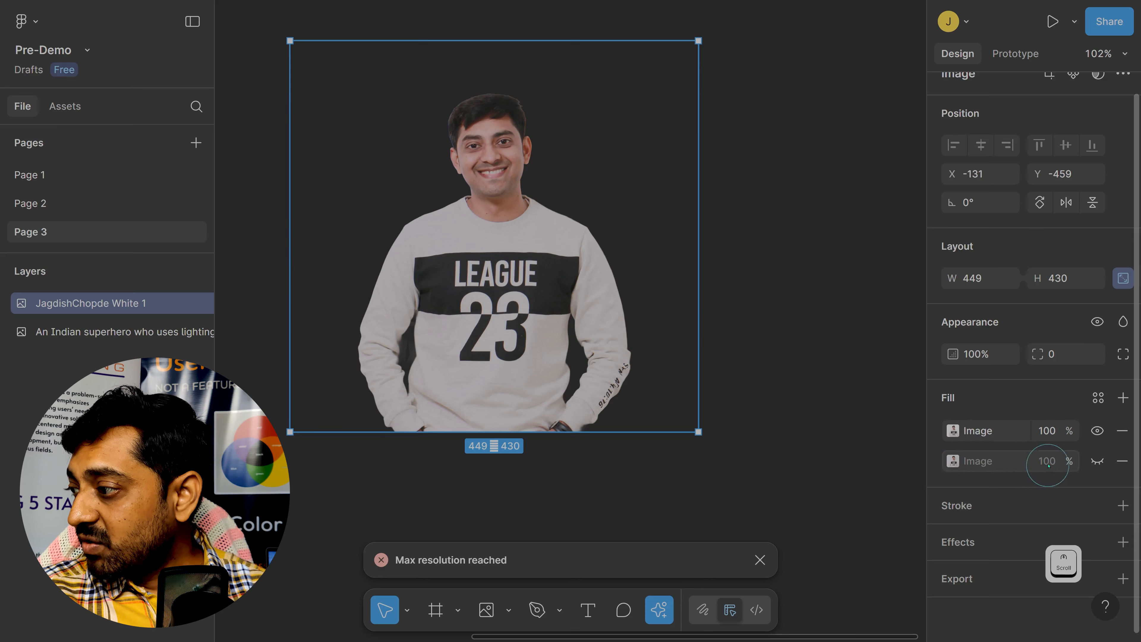
pyautogui.click(1098, 462)
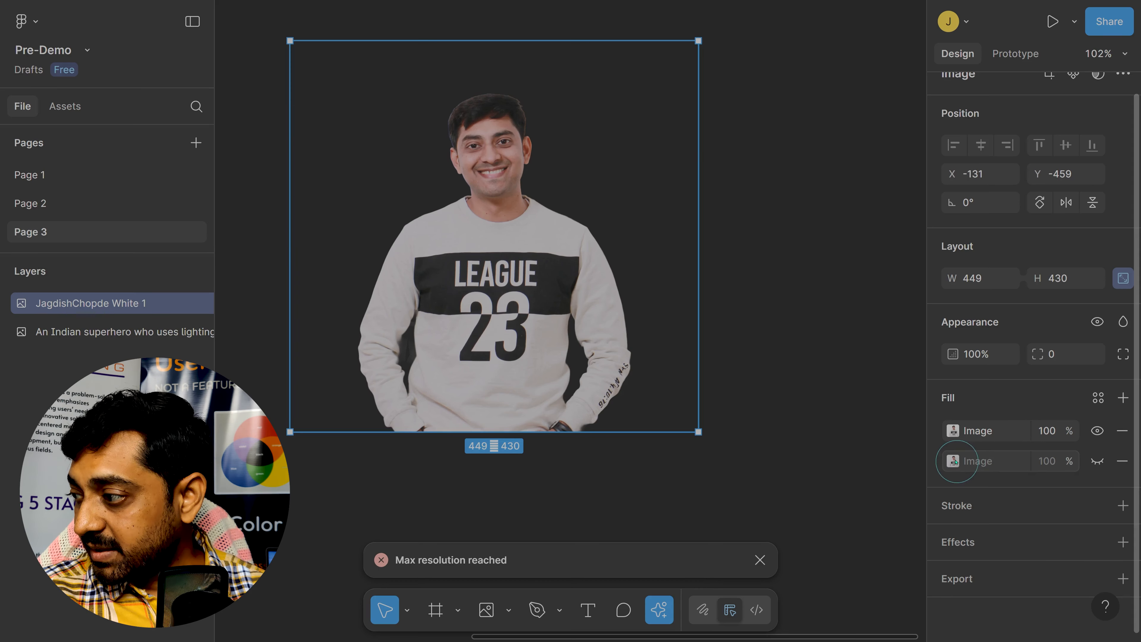
pyautogui.click(1099, 462)
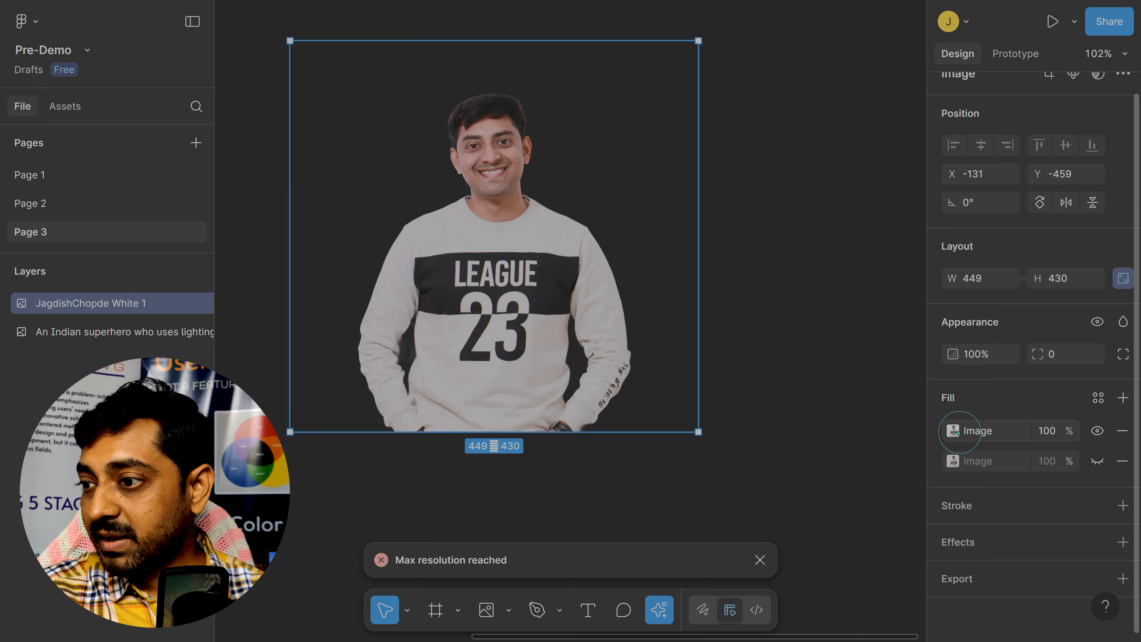
pyautogui.click(1097, 431)
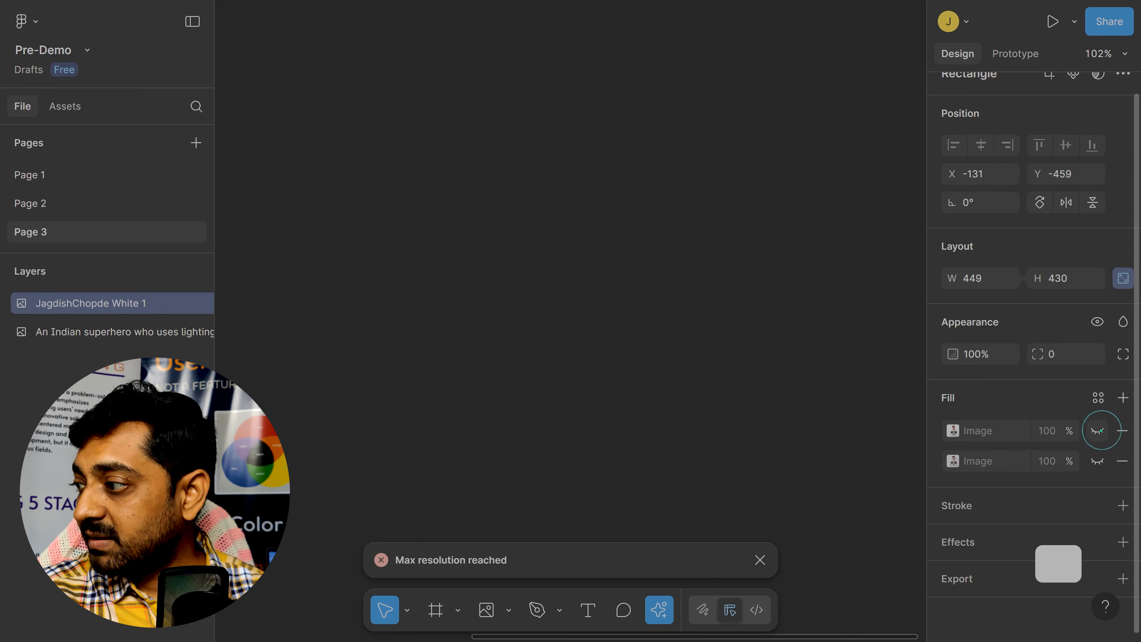
pyautogui.click(1097, 461)
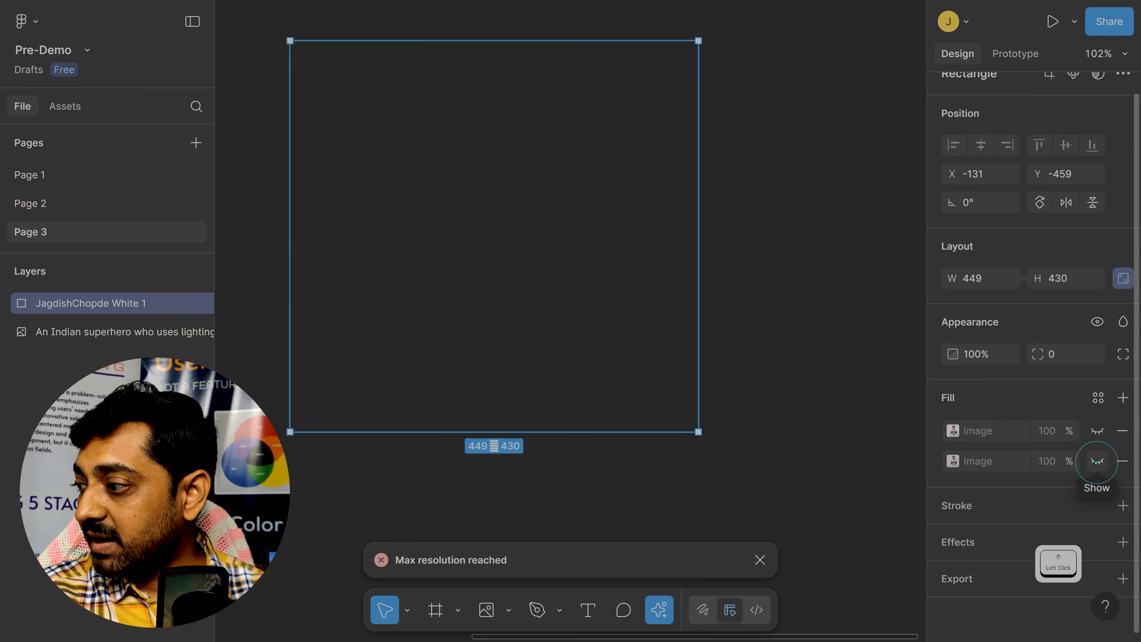
pyautogui.click(1096, 461)
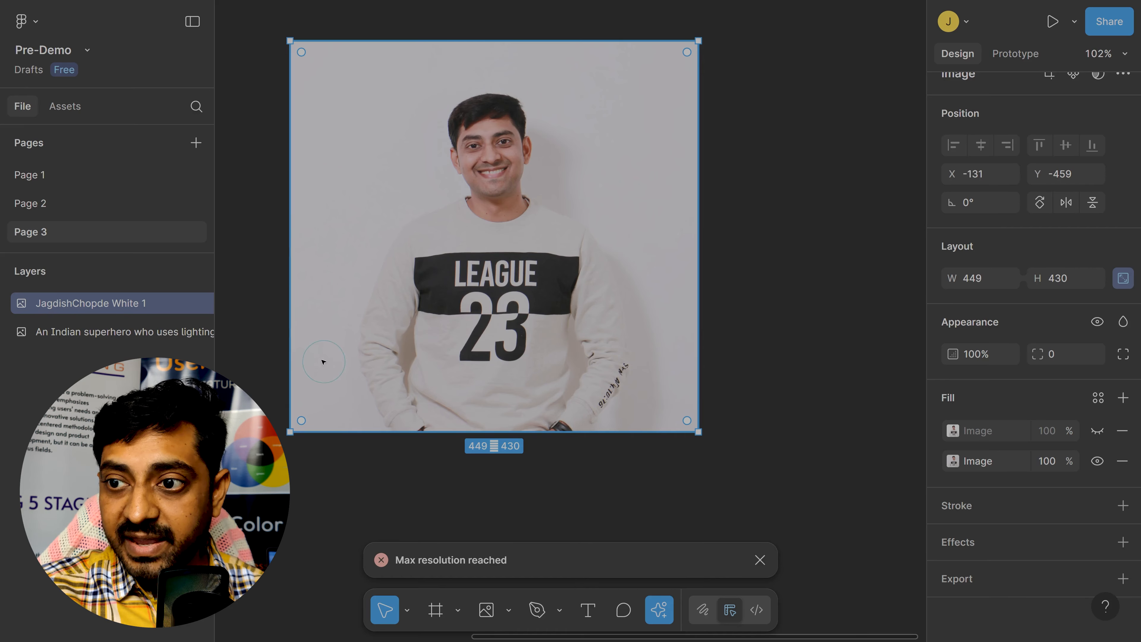
pyautogui.click(1097, 461)
pyautogui.click(1097, 430)
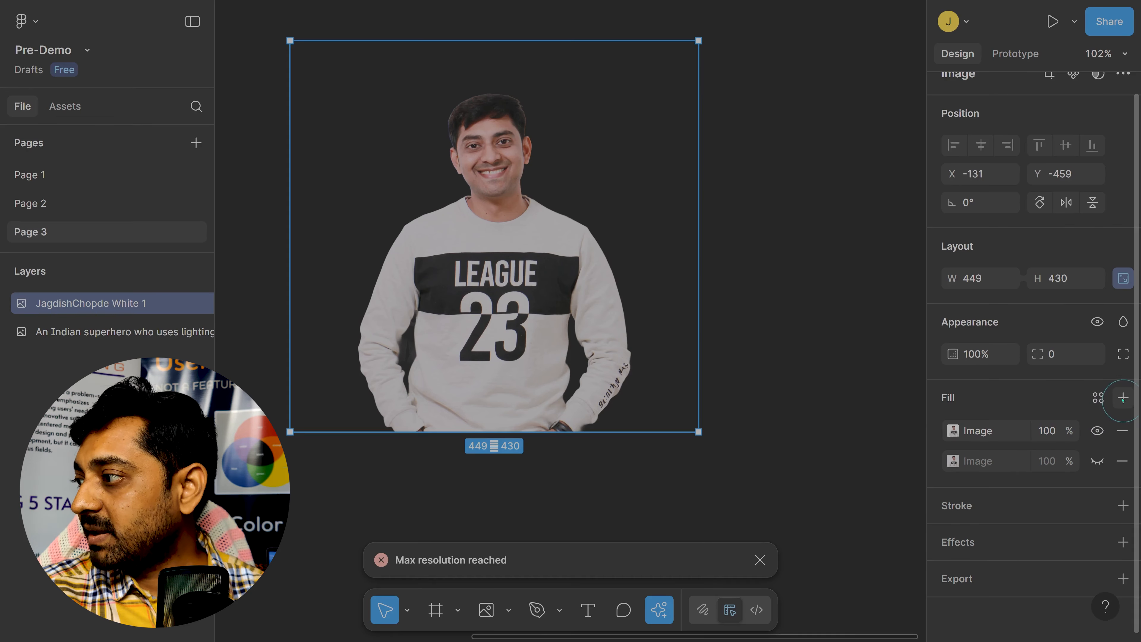
# Step: Add a solid black fill over the portrait's image fills and set its opacity to 100%
pyautogui.click(1123, 398)
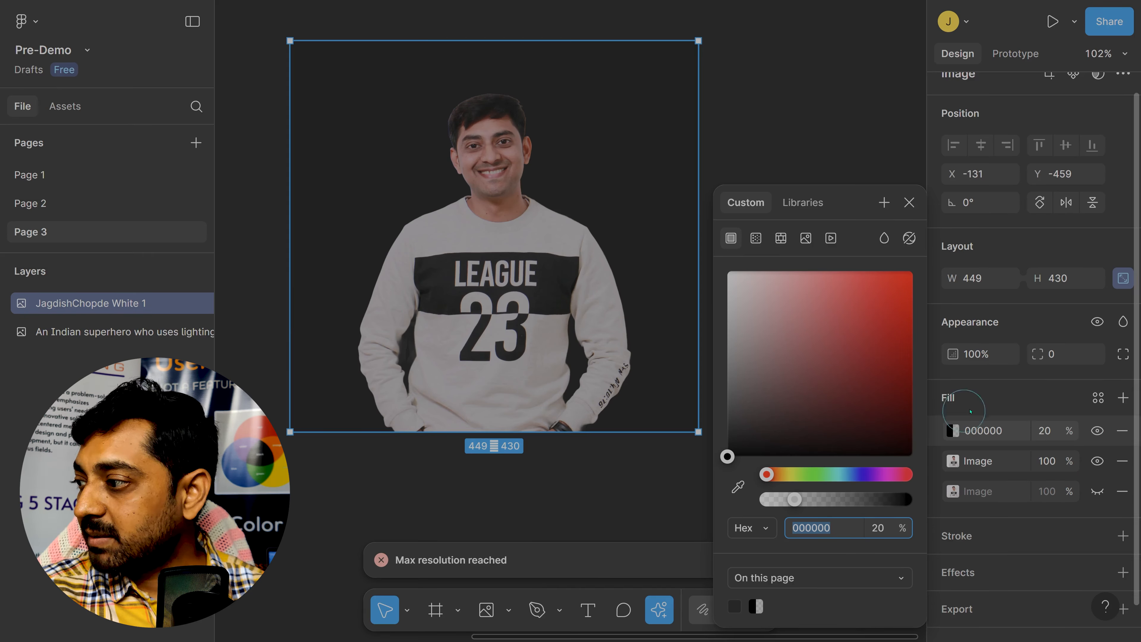
pyautogui.click(1075, 430)
pyautogui.moveTo(1075, 431); pyautogui.dragTo(435, 438)
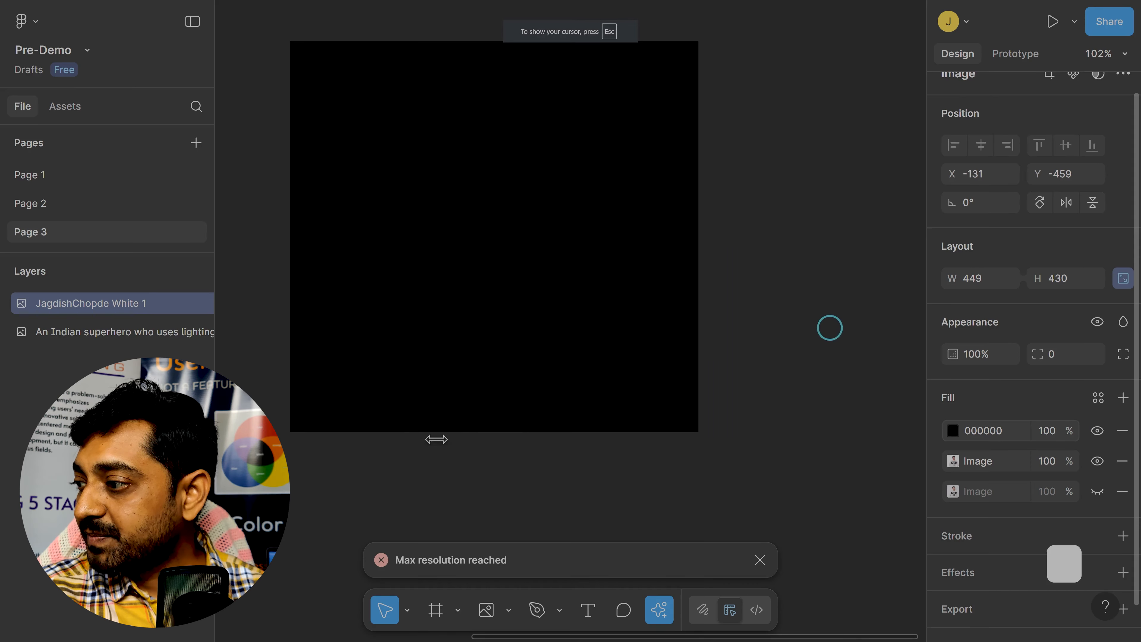
pyautogui.click(1057, 434)
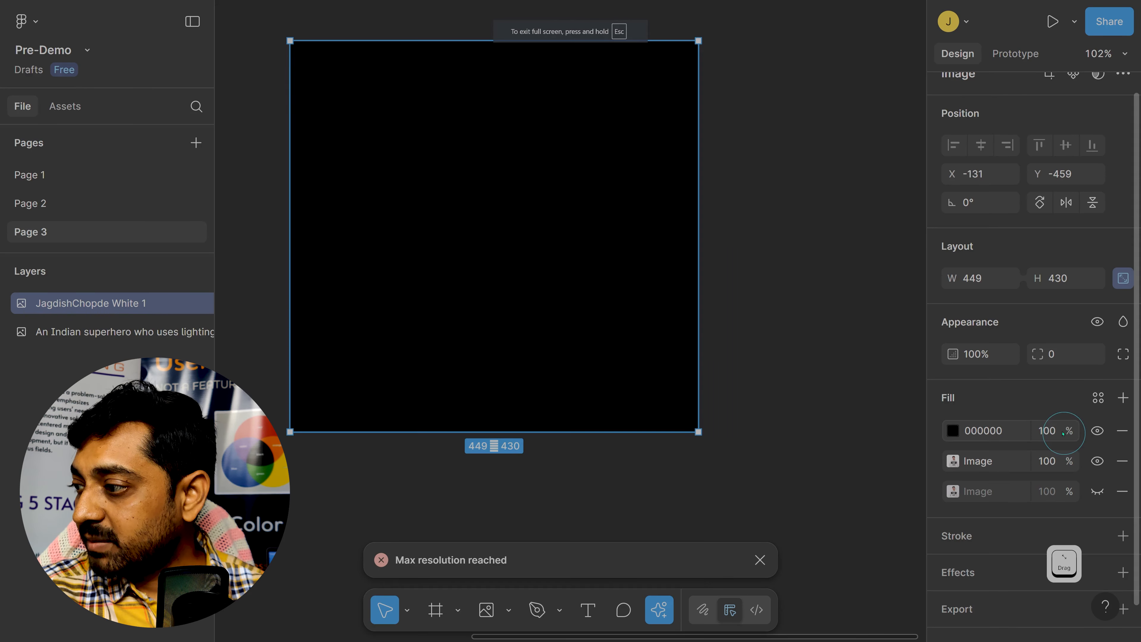
# Step: Change the portrait's new solid fill to orange FF8000 and close its colour settings
pyautogui.click(959, 434)
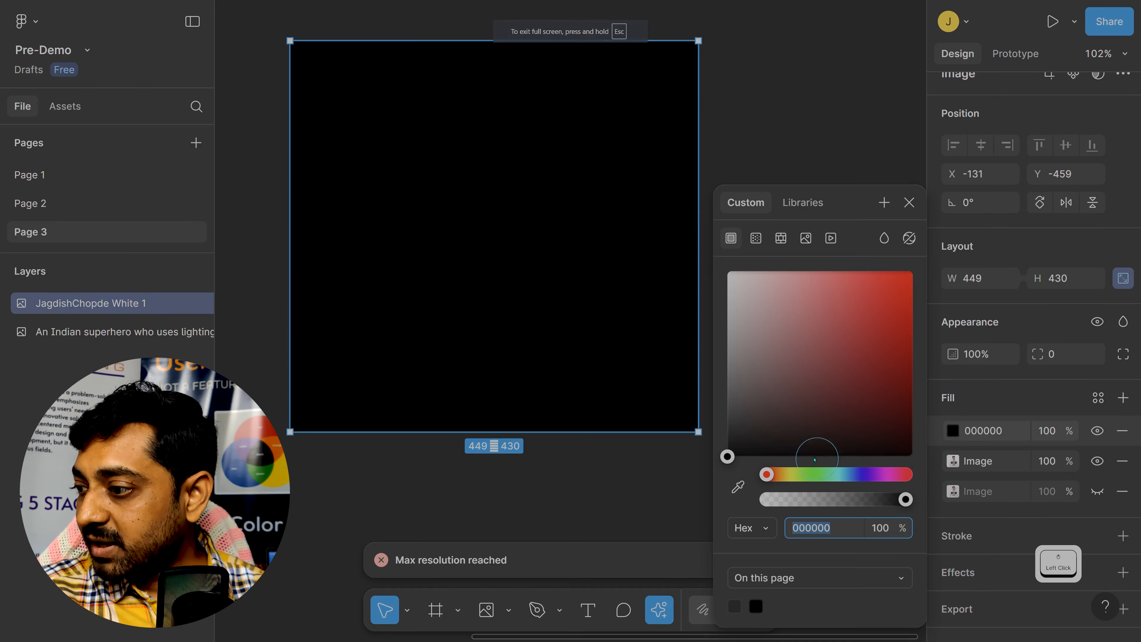
pyautogui.click(780, 475)
pyautogui.click(779, 475)
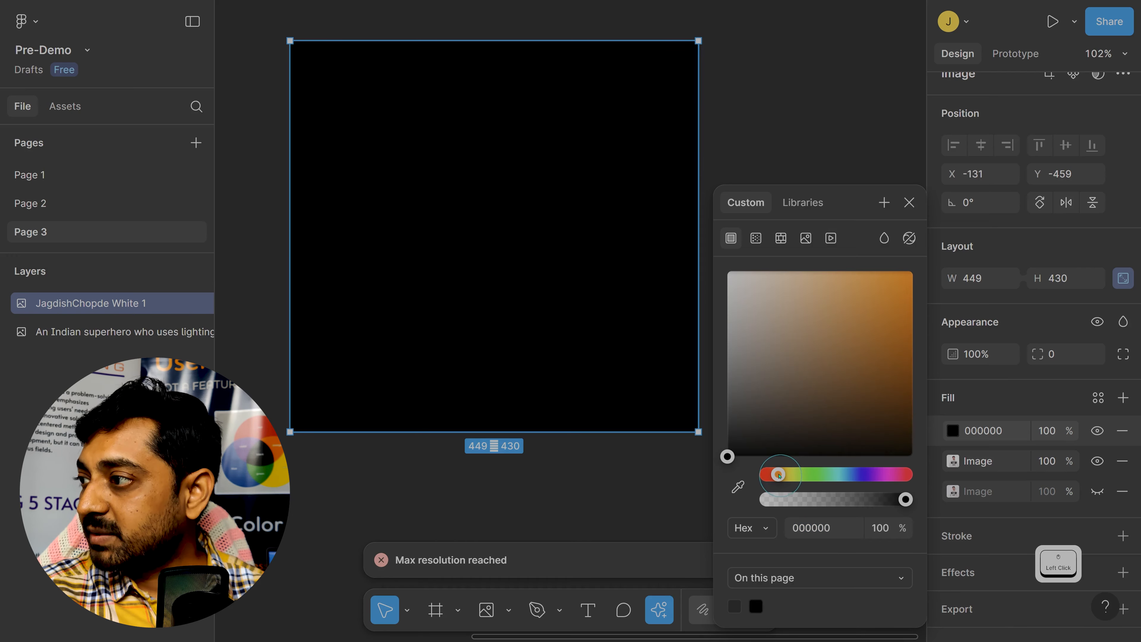
pyautogui.moveTo(855, 360); pyautogui.dragTo(923, 227)
pyautogui.click(908, 203)
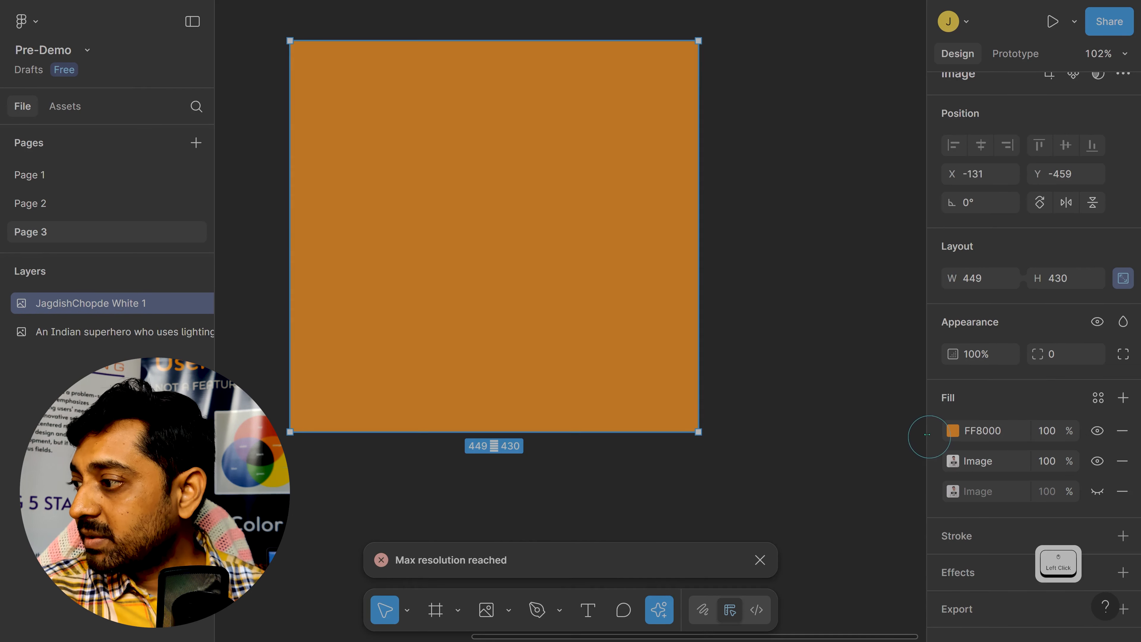
# Step: Reorder the portrait's fills so the orange fill sits directly beneath the background-removed image fill
pyautogui.click(960, 432)
pyautogui.click(972, 469)
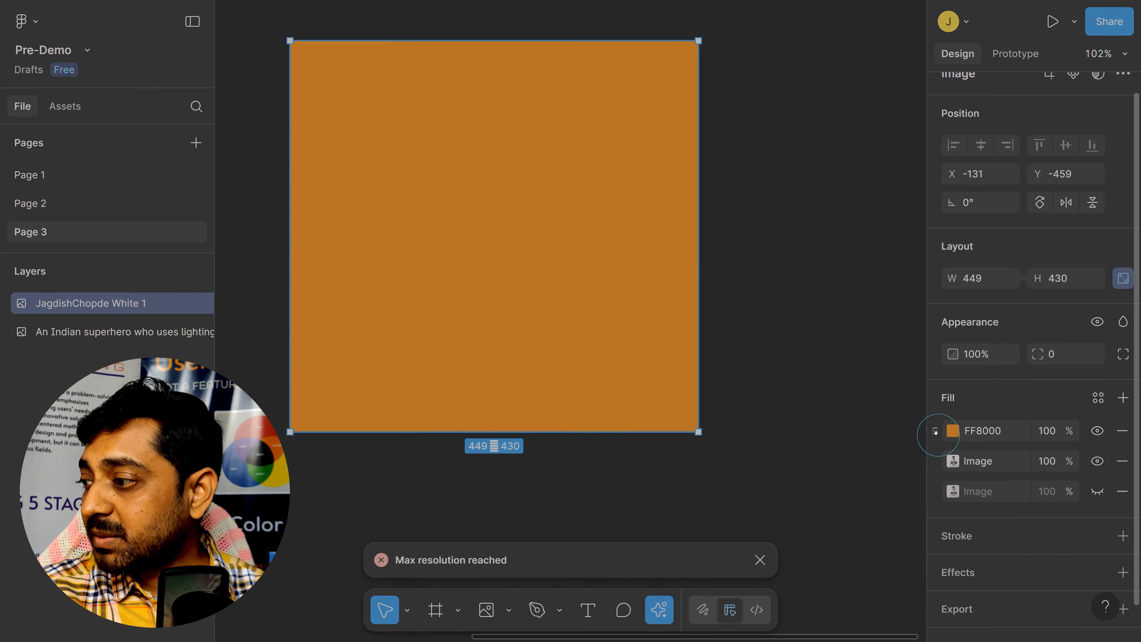
pyautogui.moveTo(934, 432); pyautogui.dragTo(935, 472)
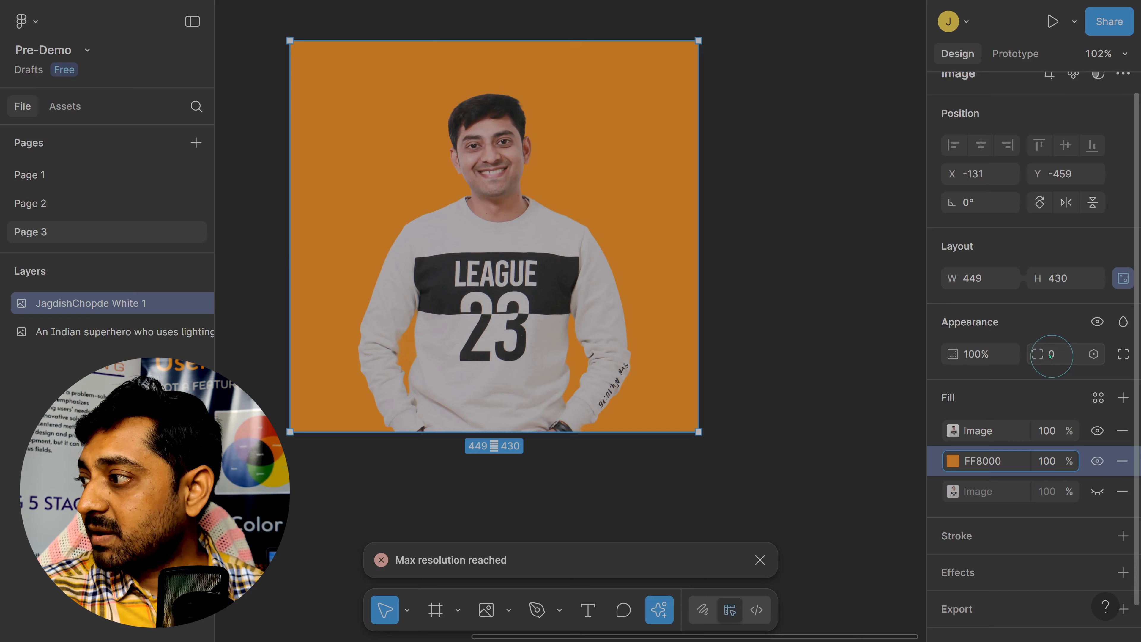
# Step: Set the portrait's corner radius to 999 to round it into a near-circle, and deselect it
pyautogui.click(1065, 357)
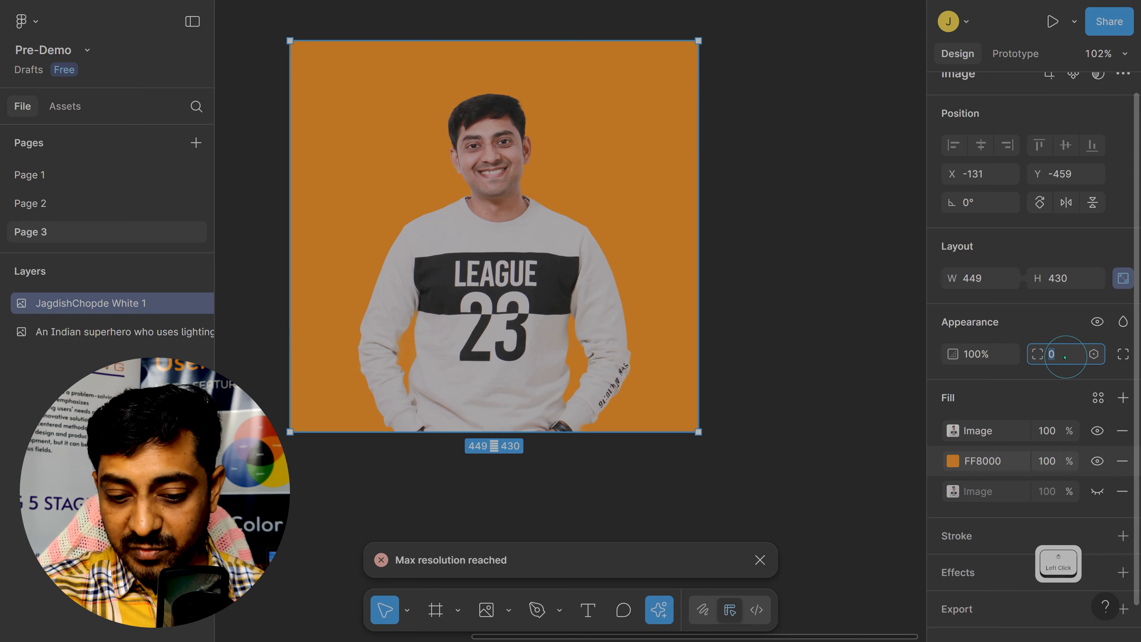
pyautogui.write('999')
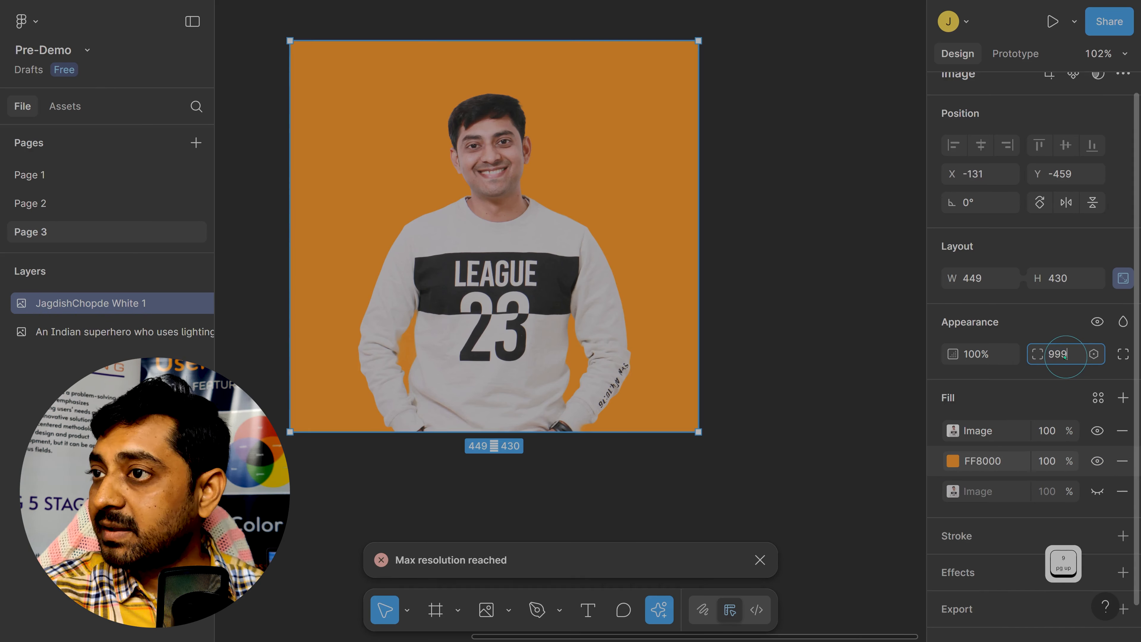
pyautogui.press('Return')
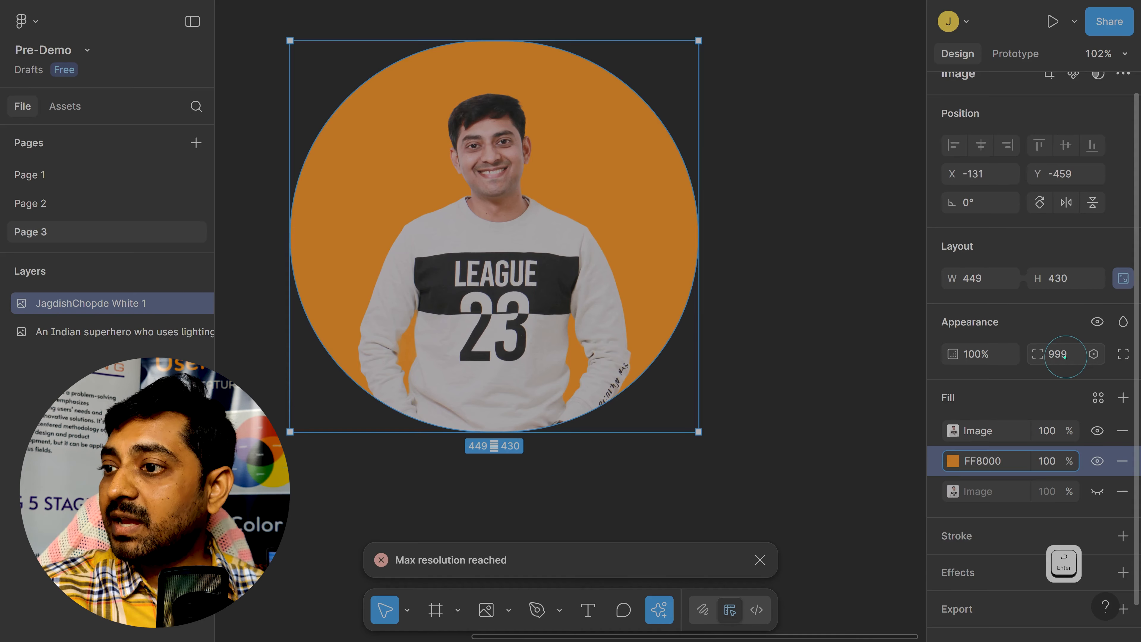
pyautogui.click(816, 197)
pyautogui.click(638, 180)
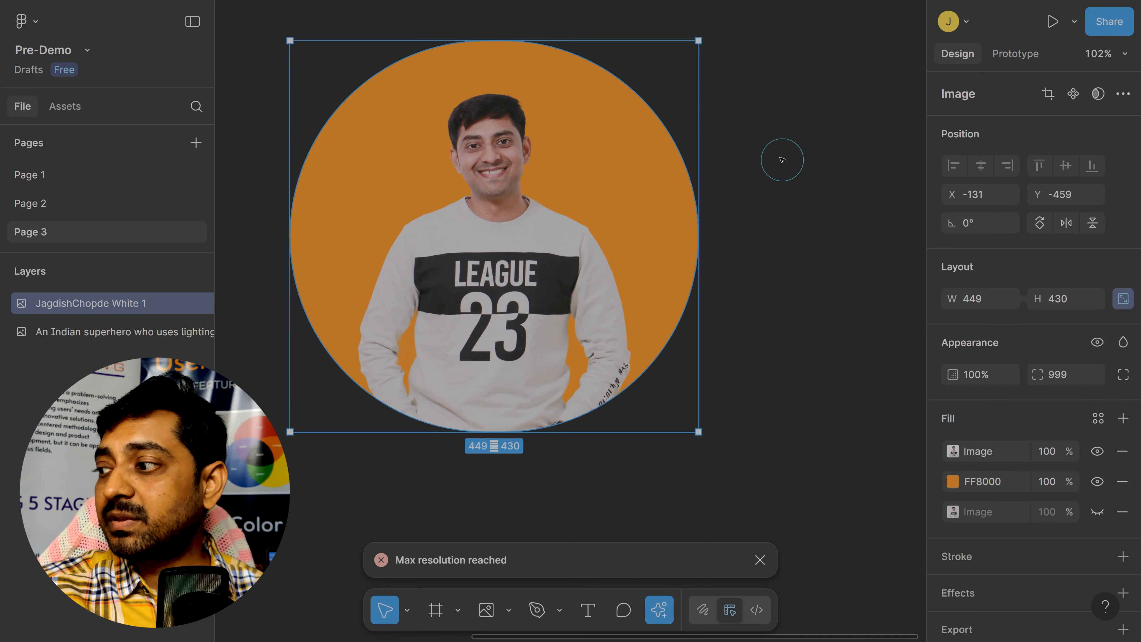
pyautogui.click(782, 159)
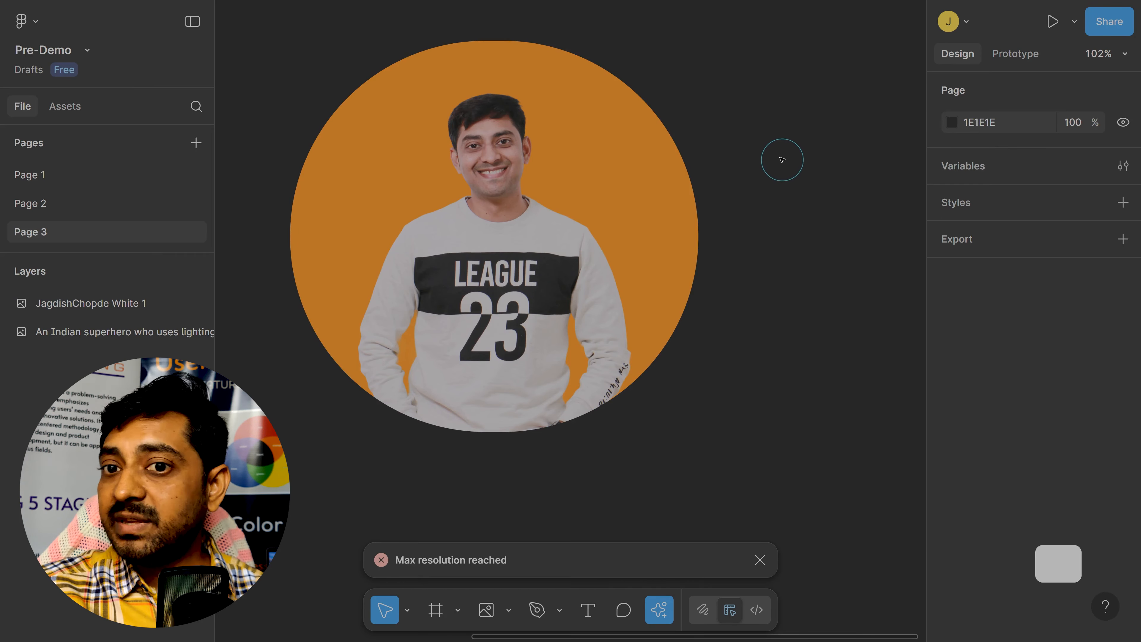